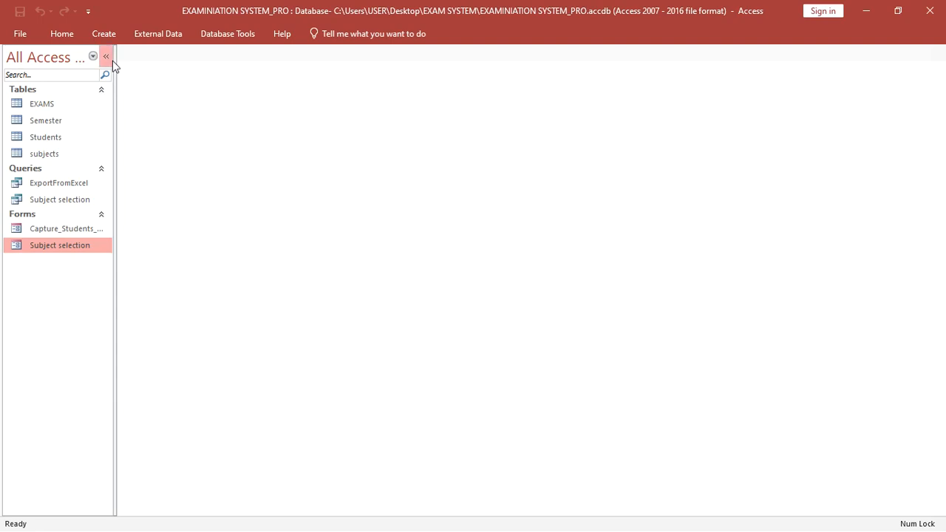
# - Start a new query design and add the EXAMS and Students tables
pyautogui.click(104, 34)
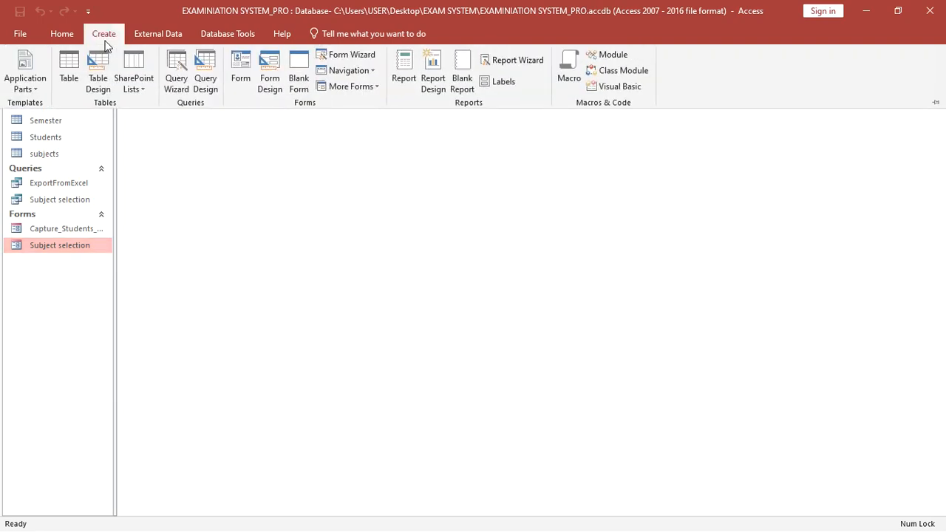
pyautogui.click(205, 90)
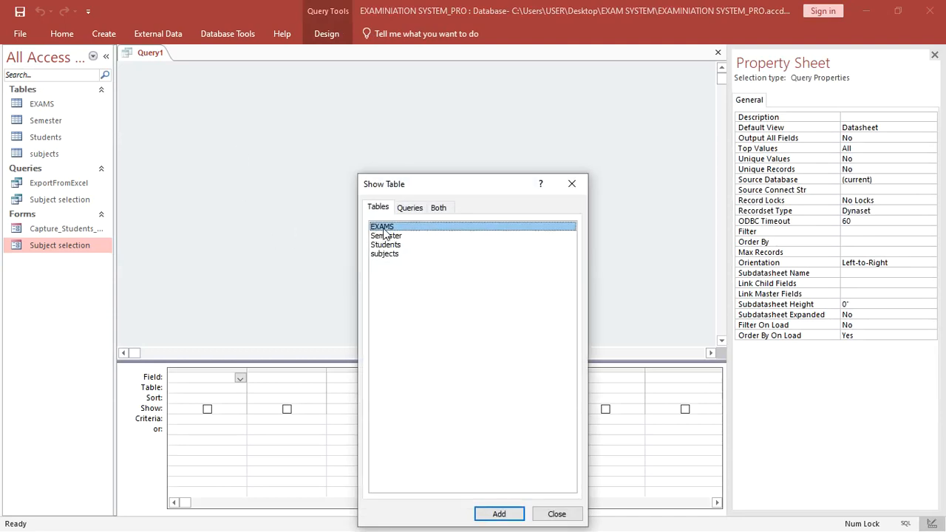
pyautogui.doubleClick(383, 229)
pyautogui.doubleClick(392, 245)
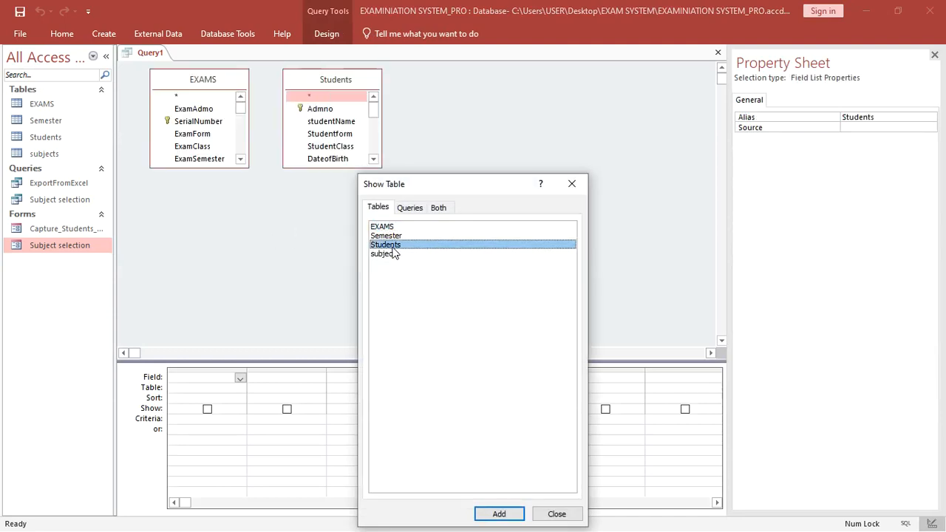
pyautogui.click(572, 183)
# - Arrange and enlarge the Students and EXAMS field lists side by side, linking Admno to ExamAdmo
pyautogui.moveTo(198, 96); pyautogui.dragTo(465, 92)
pyautogui.moveTo(332, 169); pyautogui.dragTo(267, 324)
pyautogui.click(291, 171)
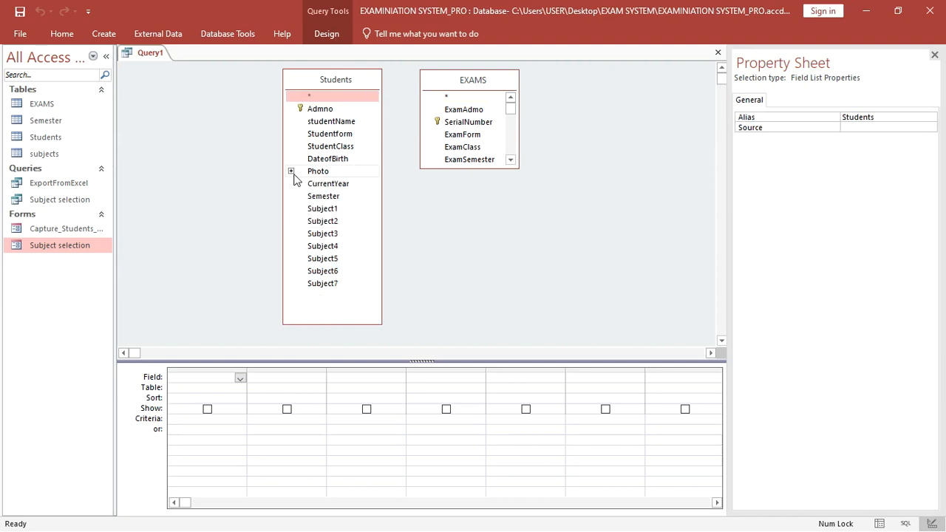
pyautogui.moveTo(328, 85); pyautogui.dragTo(221, 87)
pyautogui.moveTo(457, 86); pyautogui.dragTo(343, 85)
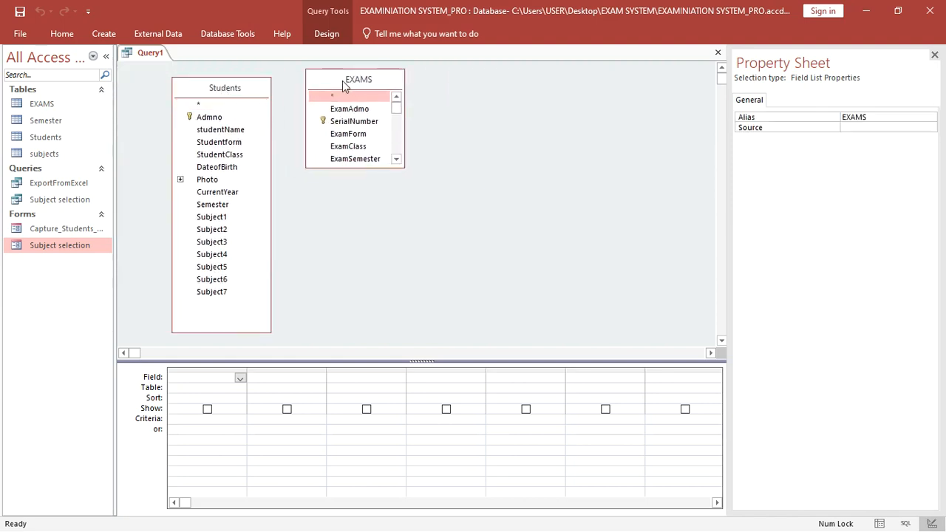
pyautogui.moveTo(386, 169); pyautogui.dragTo(459, 321)
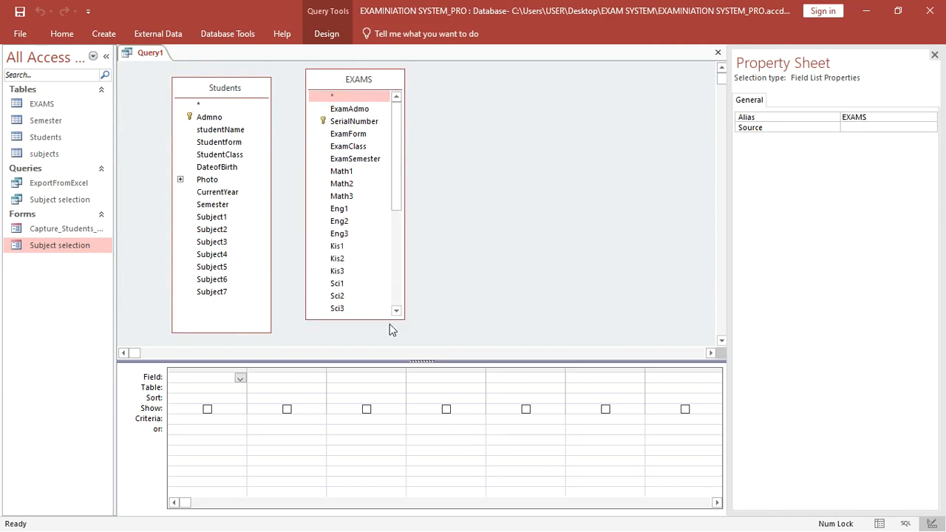
pyautogui.moveTo(388, 320); pyautogui.dragTo(389, 344)
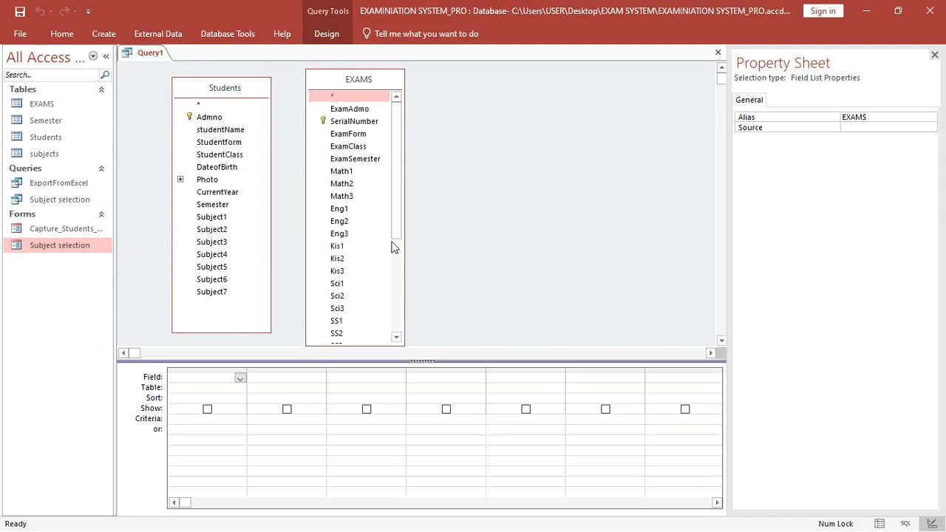
pyautogui.moveTo(337, 93); pyautogui.dragTo(396, 103)
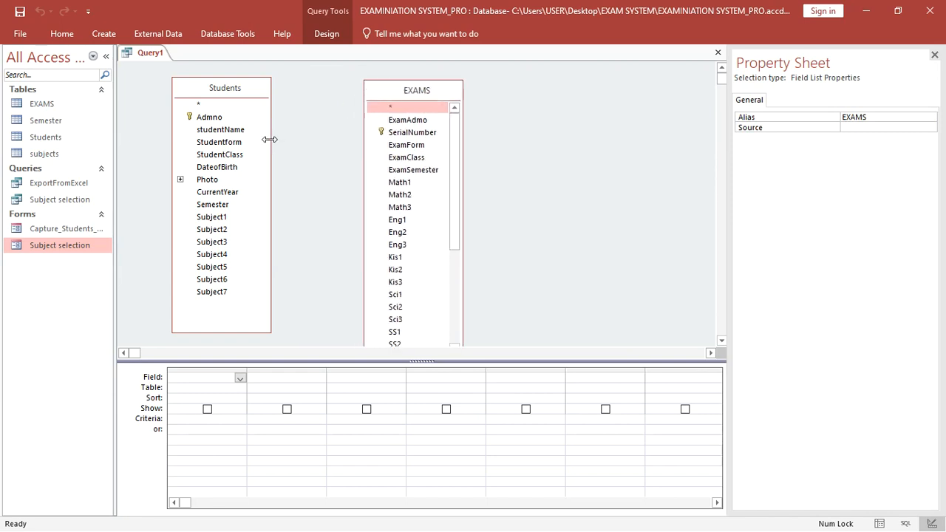
pyautogui.moveTo(210, 118); pyautogui.dragTo(414, 120)
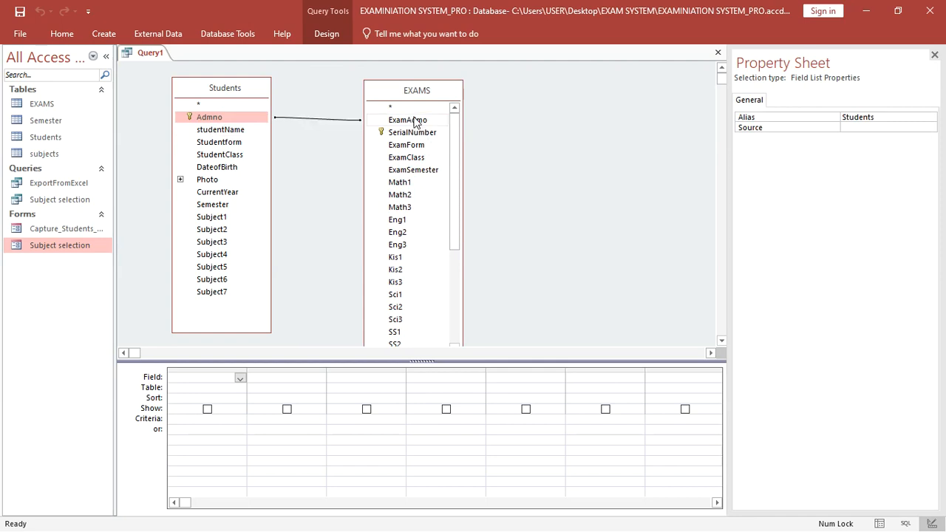
# - Set the Admno join to option 2, keeping all Students records
pyautogui.click(314, 127)
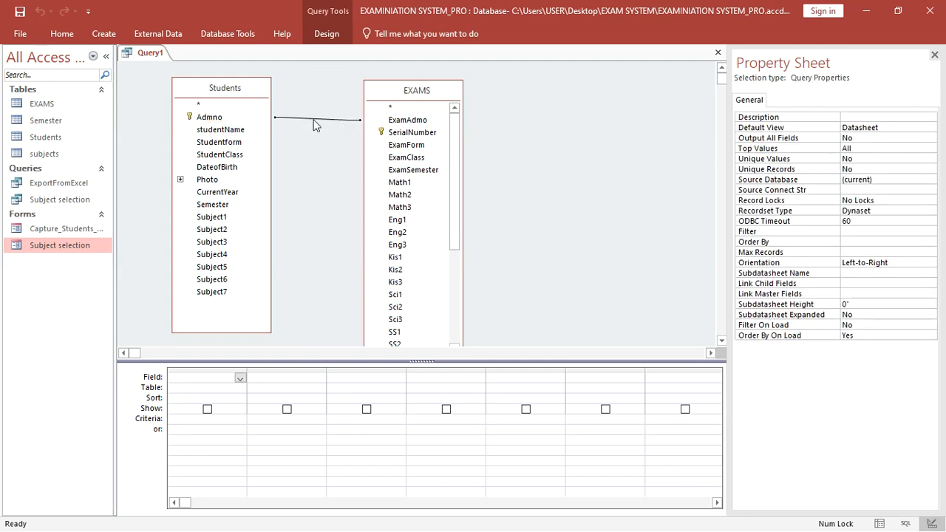
pyautogui.doubleClick(314, 120)
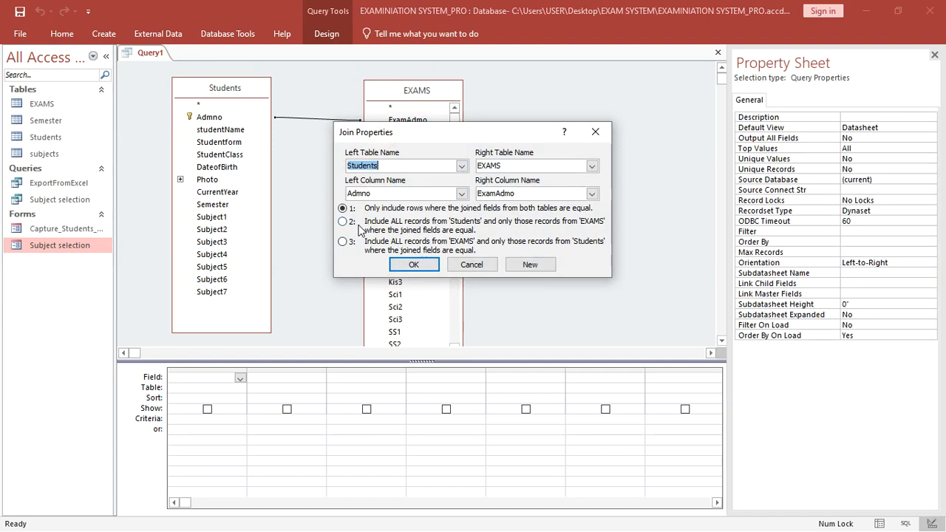
pyautogui.click(360, 227)
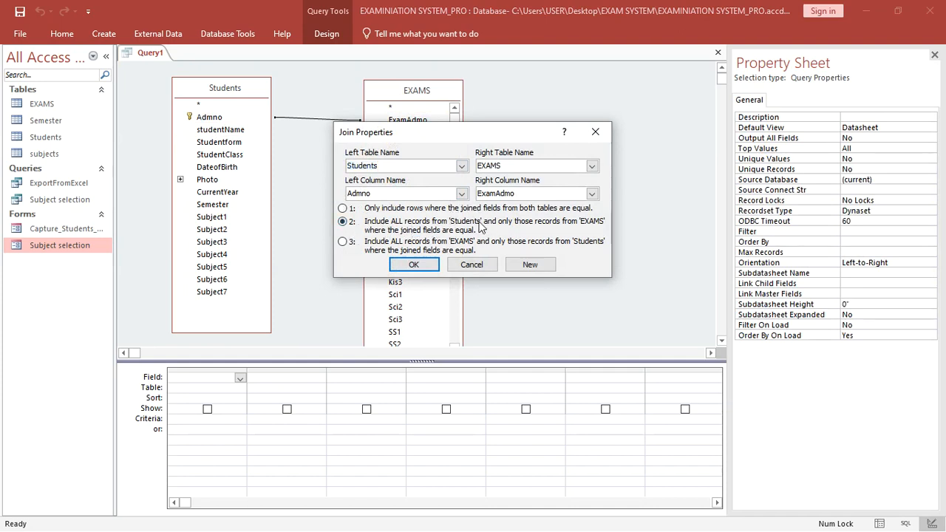
pyautogui.click(414, 265)
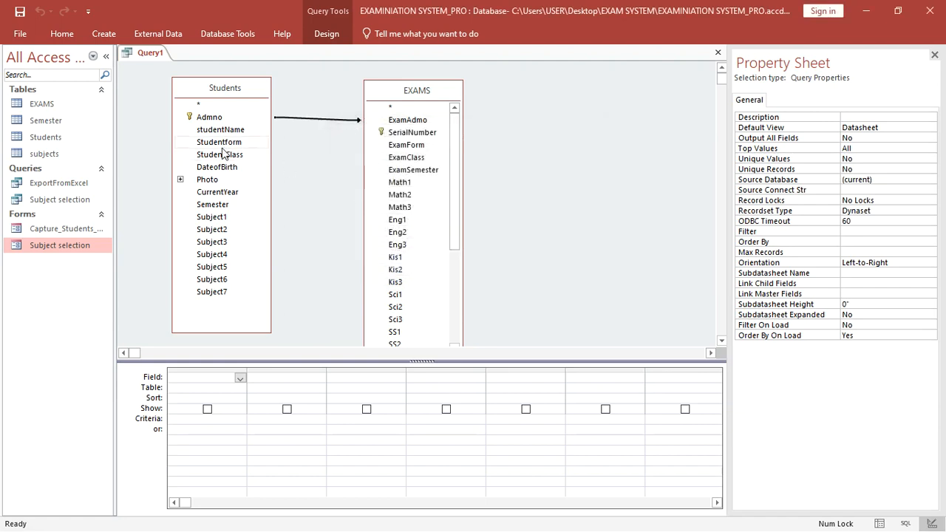
# - Join Studentform to ExamForm and StudentClass to ExamClass, both with join option 2
pyautogui.moveTo(227, 148); pyautogui.dragTo(406, 145)
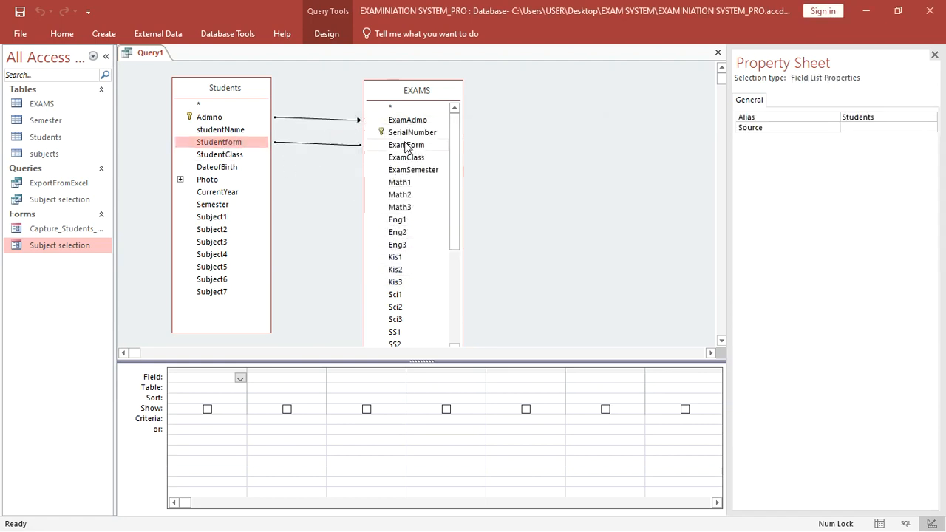
pyautogui.doubleClick(323, 144)
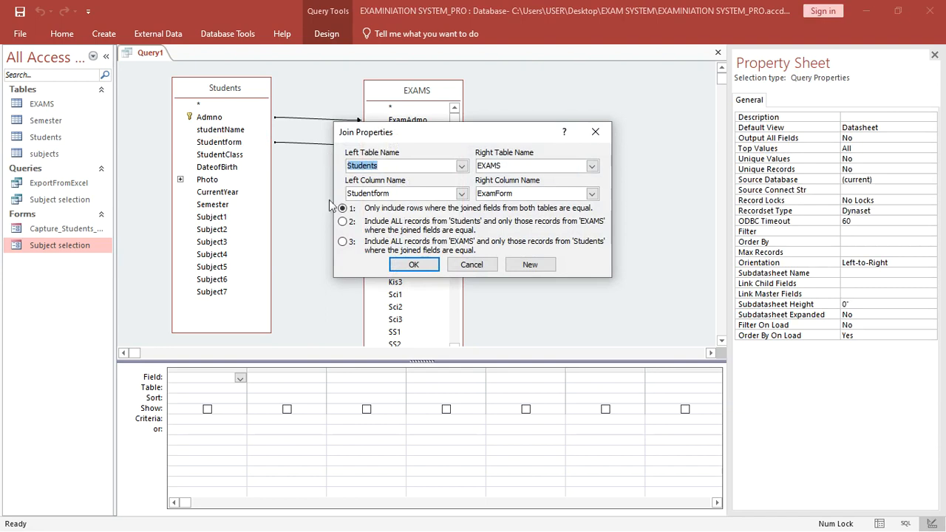
pyautogui.click(342, 221)
pyautogui.click(425, 265)
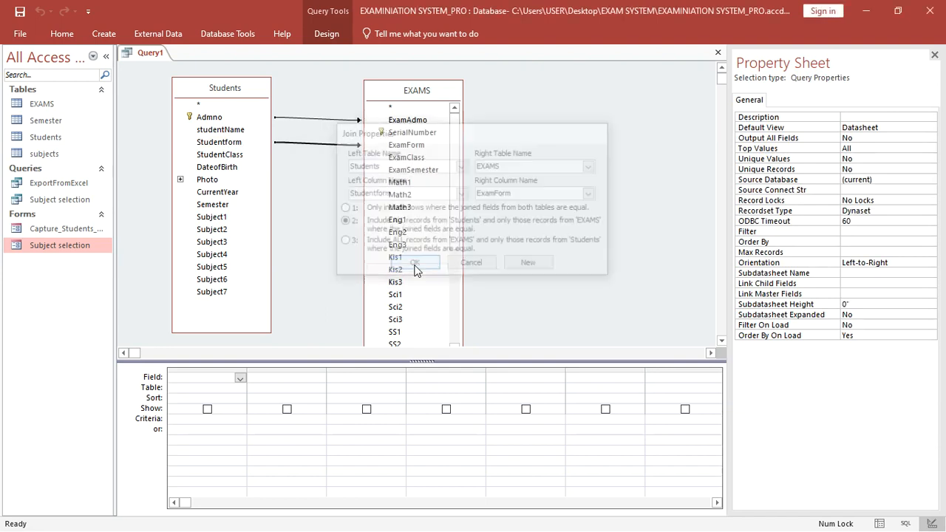
pyautogui.moveTo(234, 156); pyautogui.dragTo(406, 162)
pyautogui.doubleClick(321, 156)
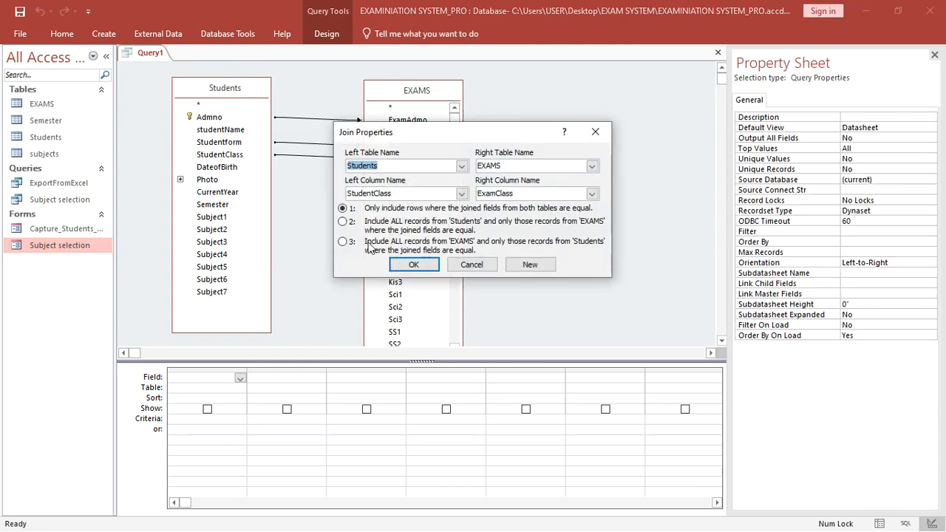
pyautogui.click(342, 221)
pyautogui.click(400, 265)
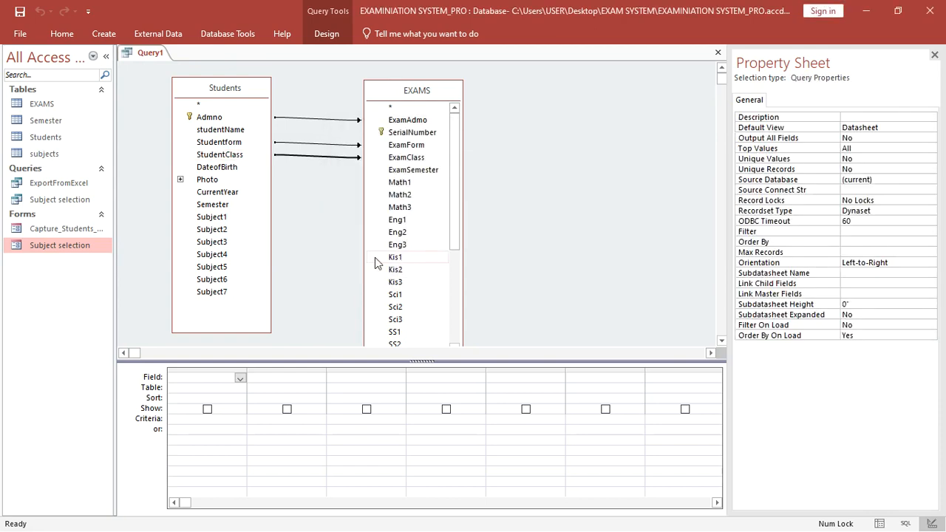
# - Save the query as 'master' and close it
pyautogui.click(221, 195)
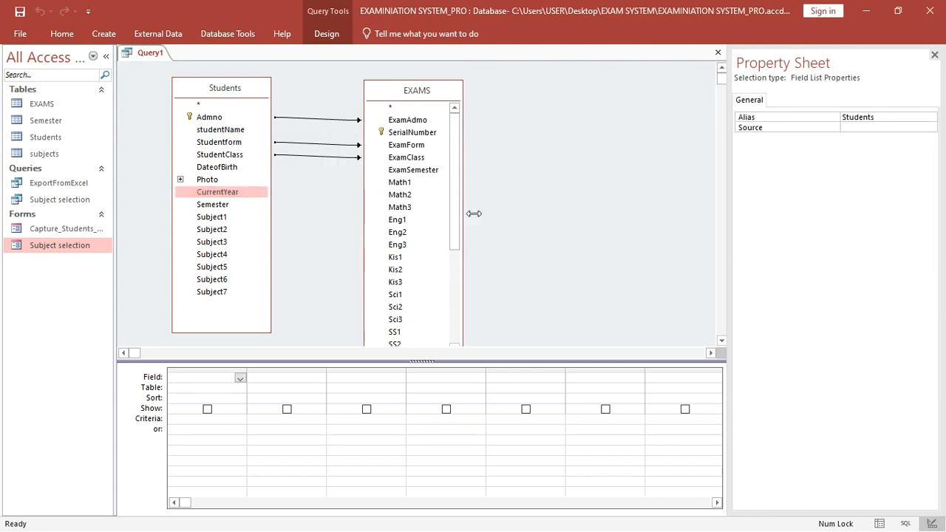
pyautogui.click(447, 185)
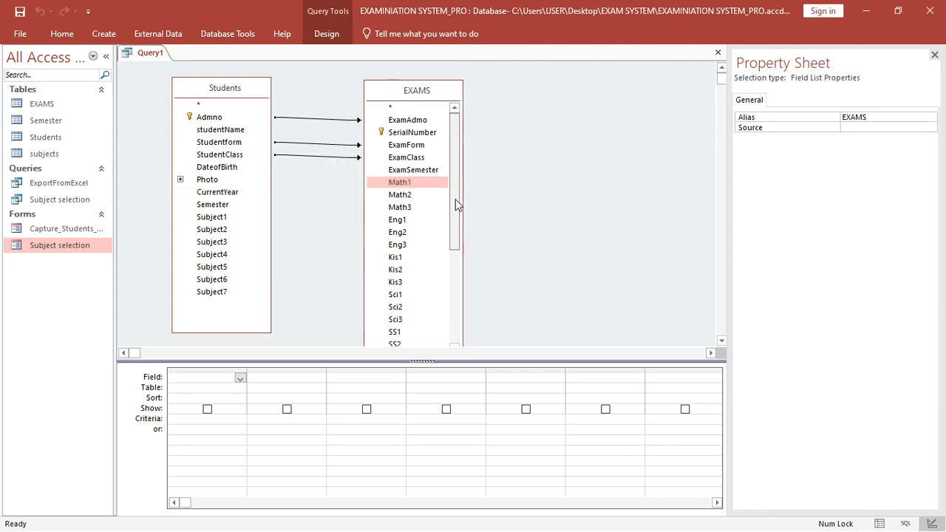
pyautogui.moveTo(453, 198); pyautogui.dragTo(464, 142)
pyautogui.click(21, 11)
pyautogui.write('master')
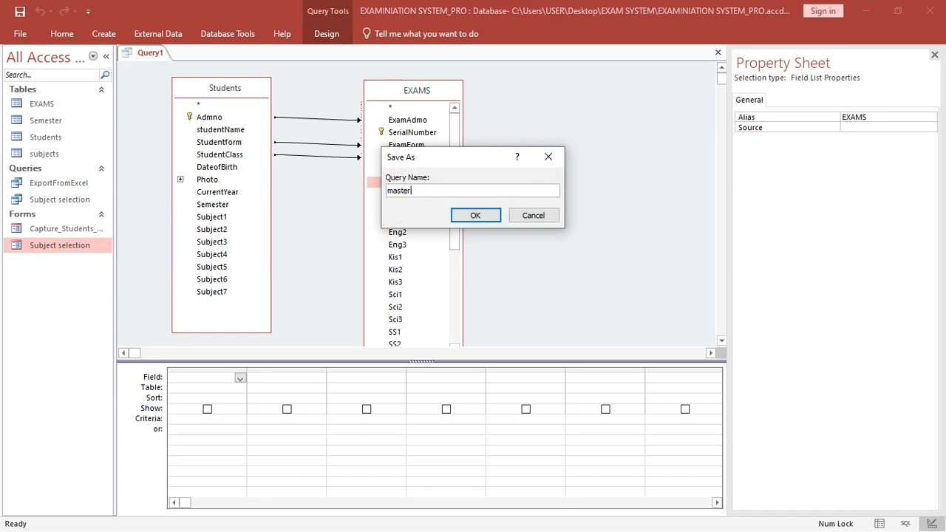
pyautogui.press('Return')
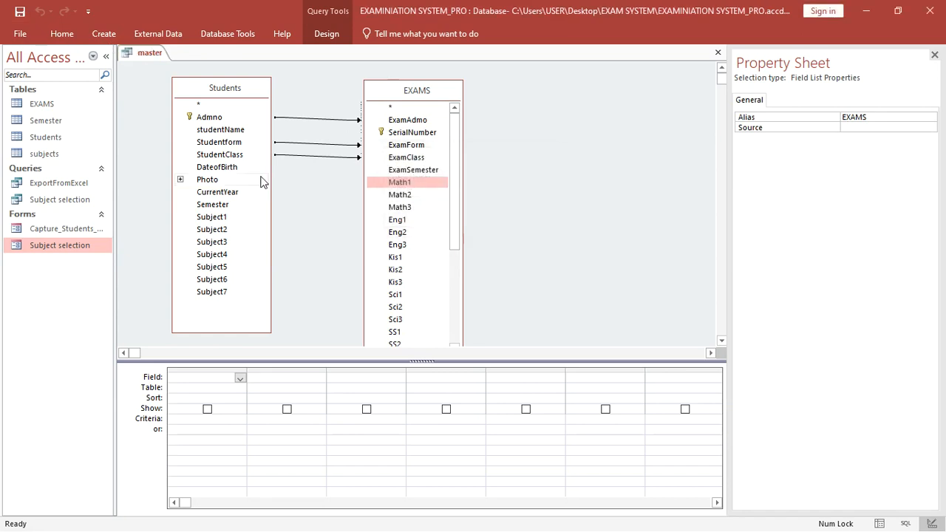
pyautogui.rightClick(145, 56)
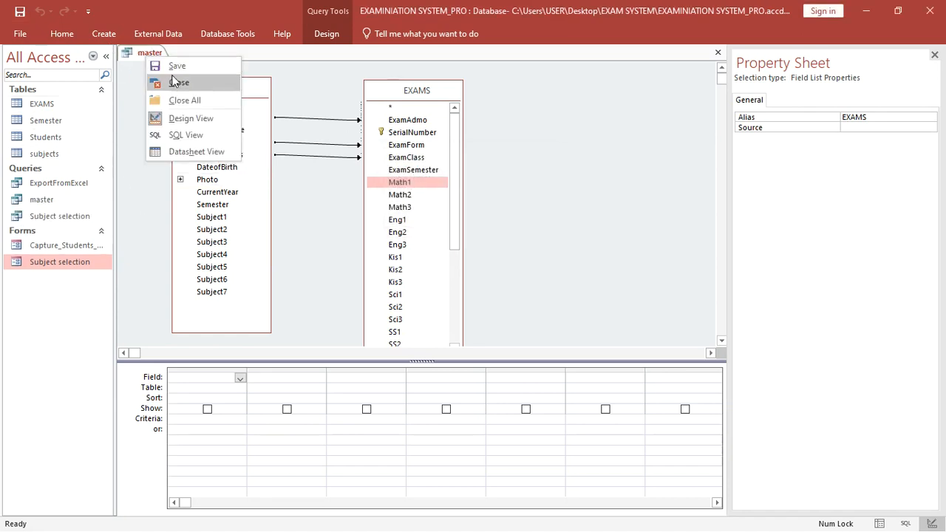
pyautogui.click(176, 81)
pyautogui.click(53, 109)
# - Open the EXAMS table in Design View and insert a blank row above Math1
pyautogui.rightClick(53, 108)
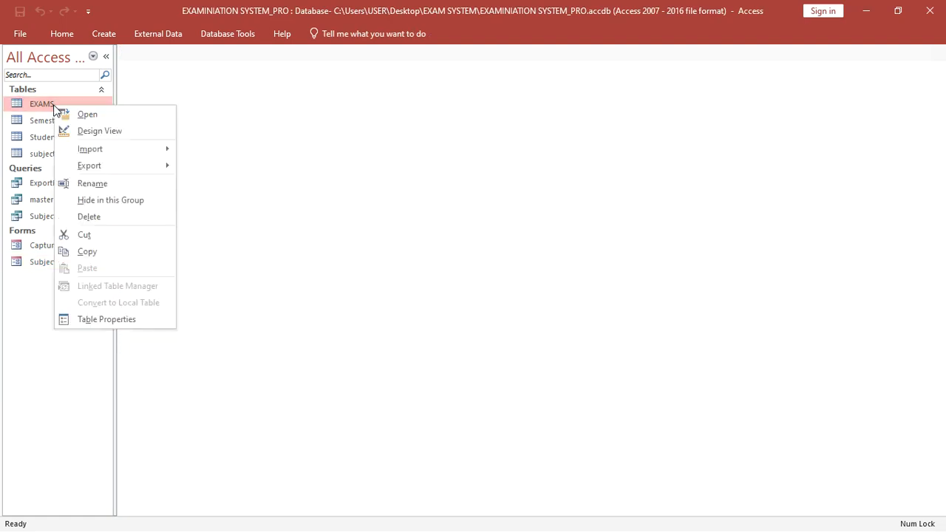
pyautogui.click(78, 131)
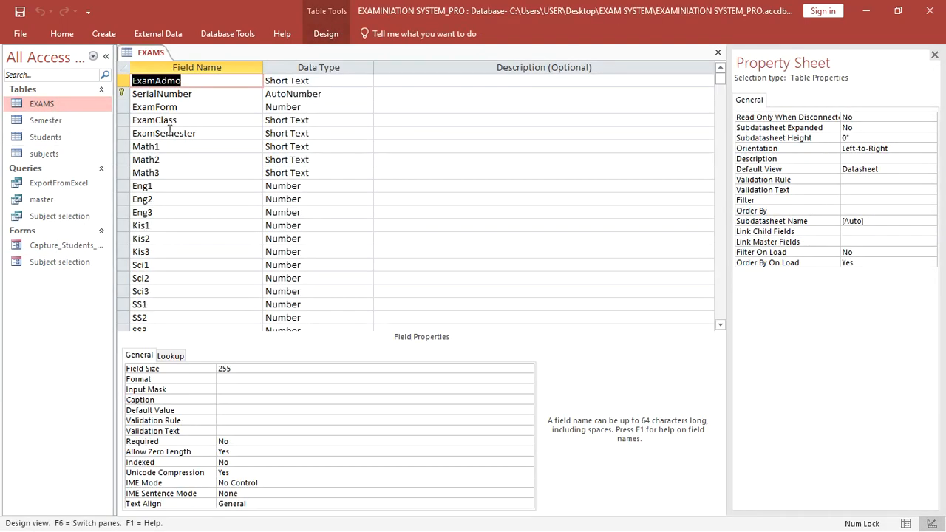
pyautogui.click(127, 146)
pyautogui.rightClick(127, 146)
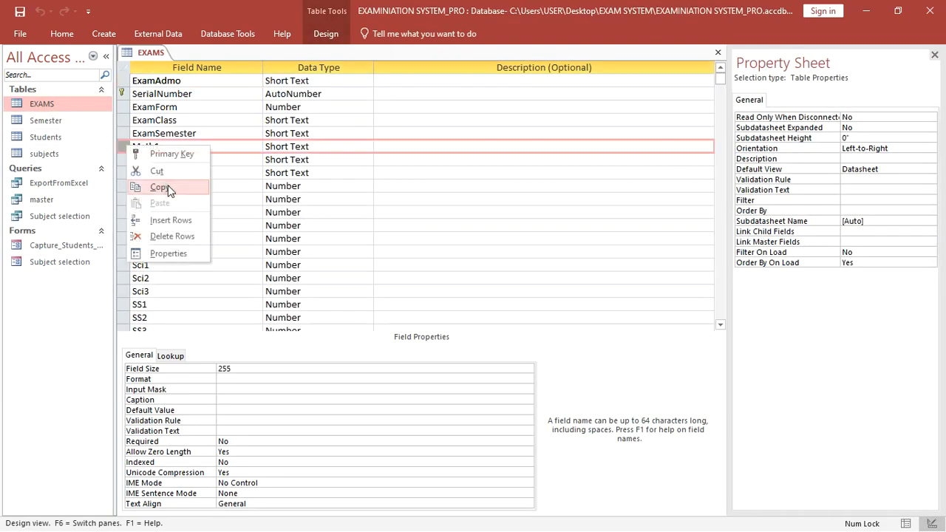
pyautogui.click(177, 218)
pyautogui.click(168, 147)
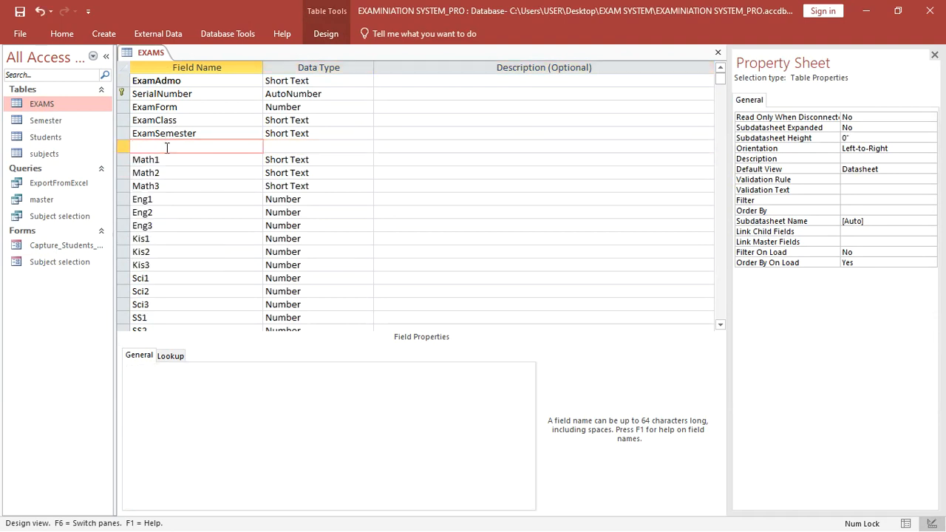
# - Undo the mistyped field entry and rename the stray field to SS2
pyautogui.write('Exam')
pyautogui.press('pagedown')
pyautogui.write('ye')
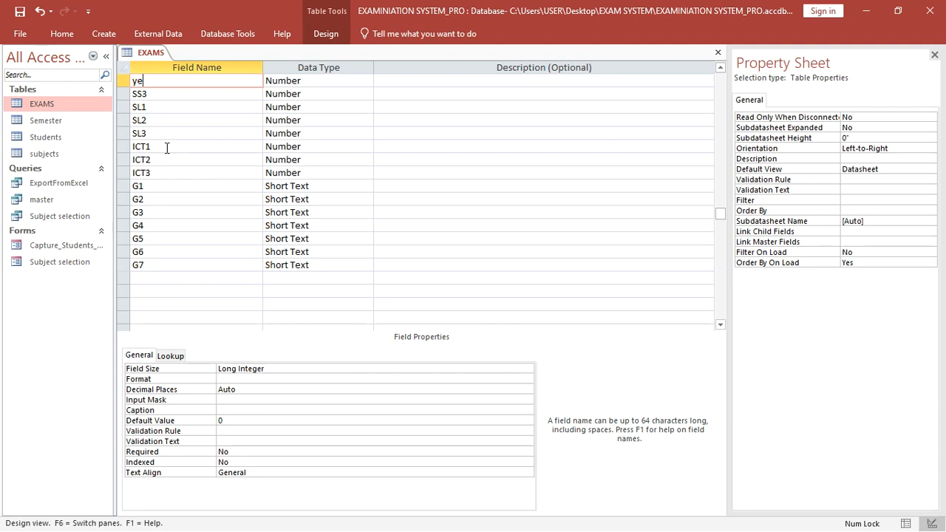
pyautogui.scroll(6, 167, 147)
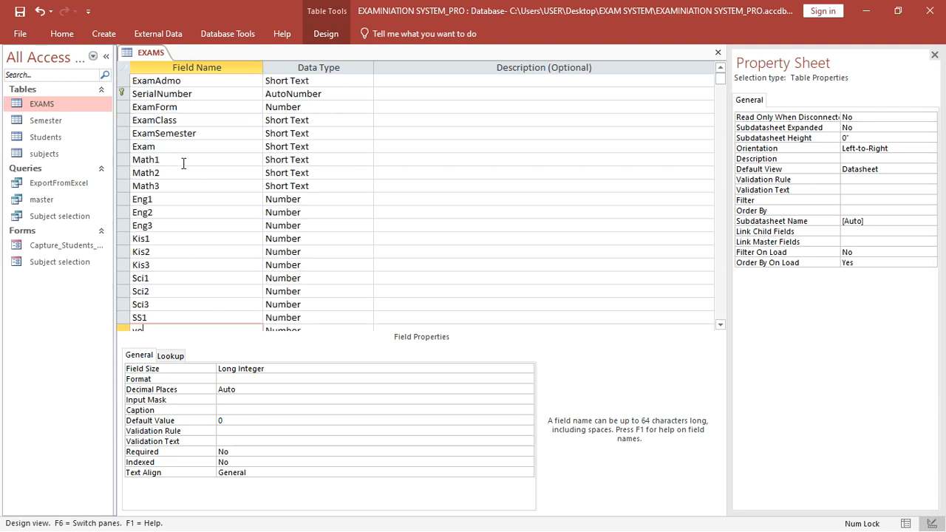
pyautogui.scroll(-1, 183, 158)
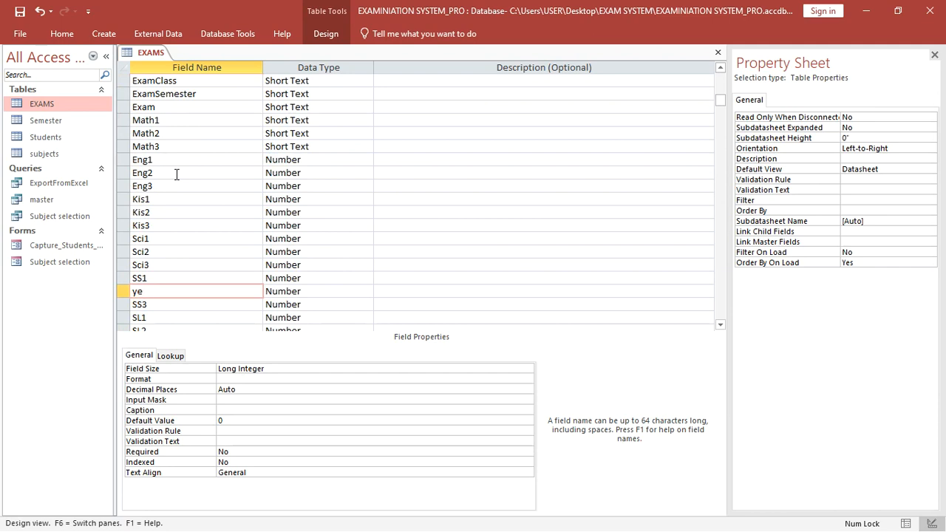
pyautogui.hotkey('ctrl', 'z')
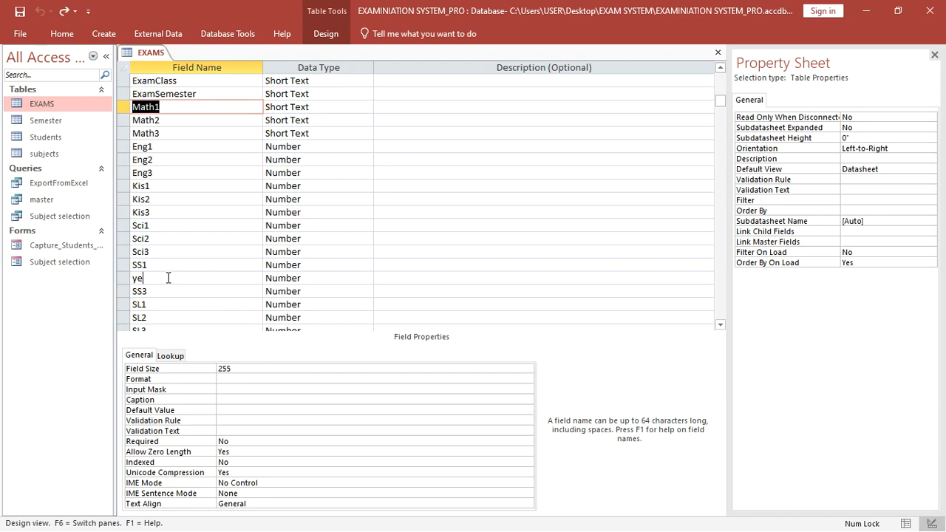
pyautogui.doubleClick(168, 278)
pyautogui.write('ss')
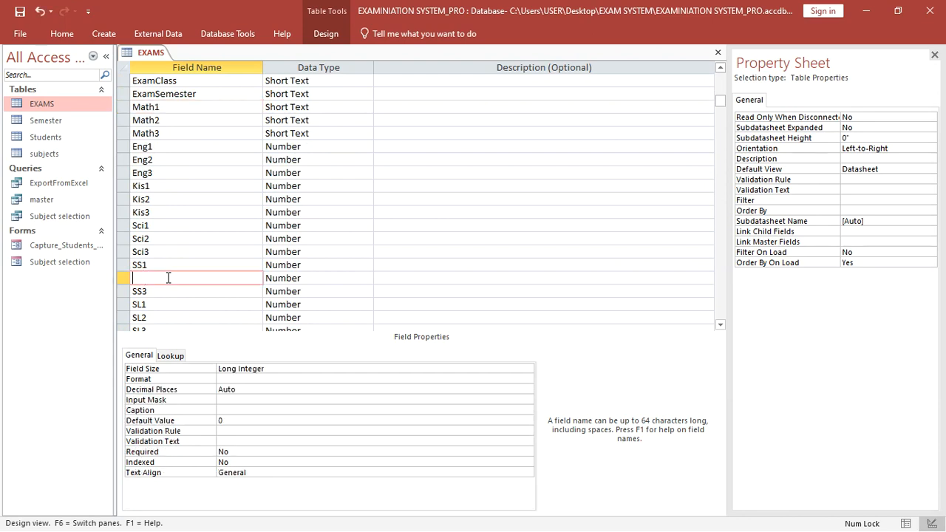
pyautogui.press('capslock')
pyautogui.press('capslock')
pyautogui.press('capslock')
pyautogui.scroll(1, 171, 202)
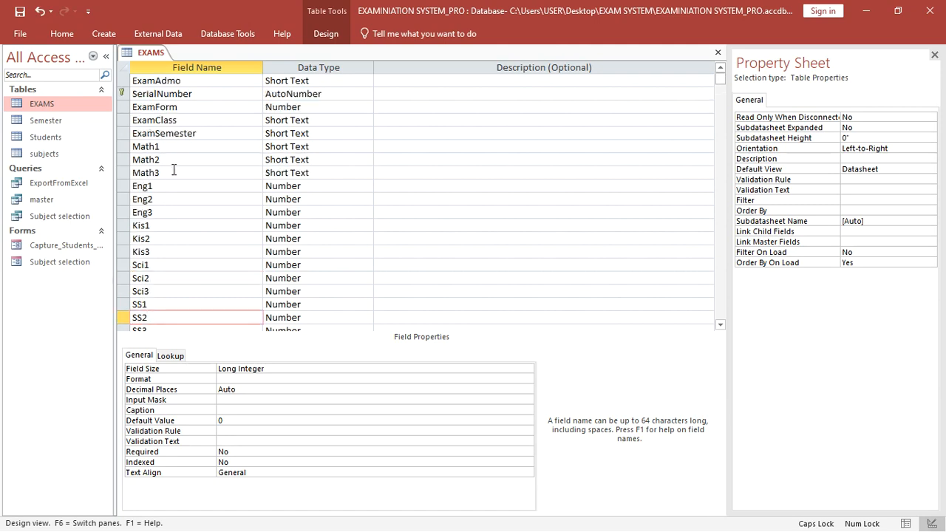
# - Insert an ExamYear field of Number type above Math1, then close all objects
pyautogui.click(127, 147)
pyautogui.rightClick(131, 146)
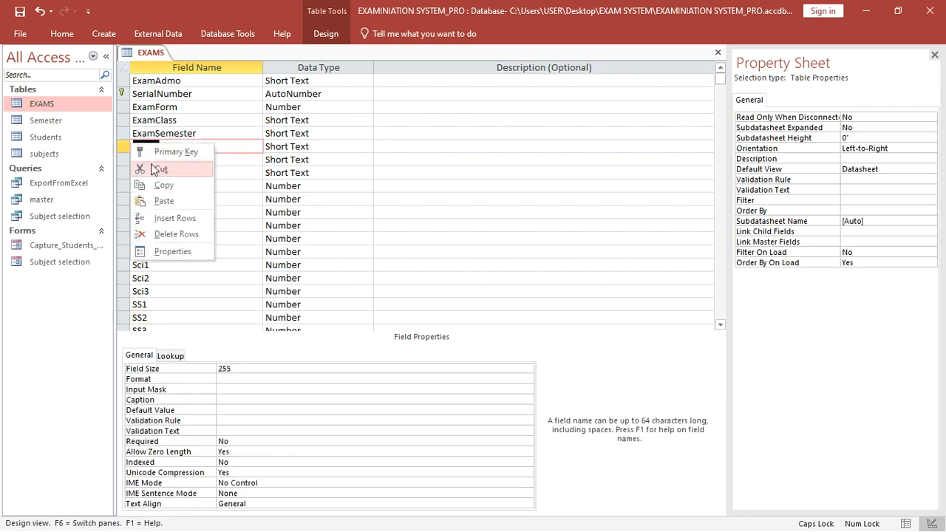
pyautogui.click(189, 218)
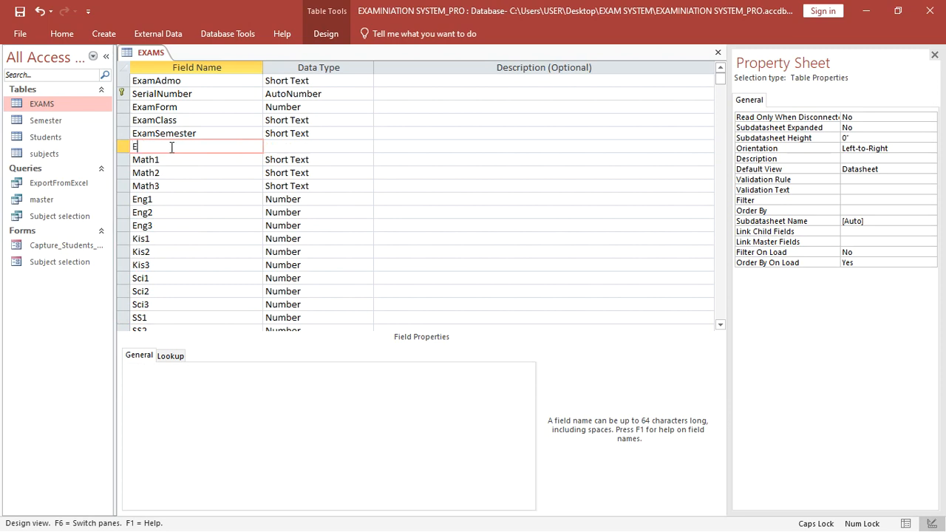
pyautogui.write('E')
pyautogui.press('capslock')
pyautogui.click(284, 149)
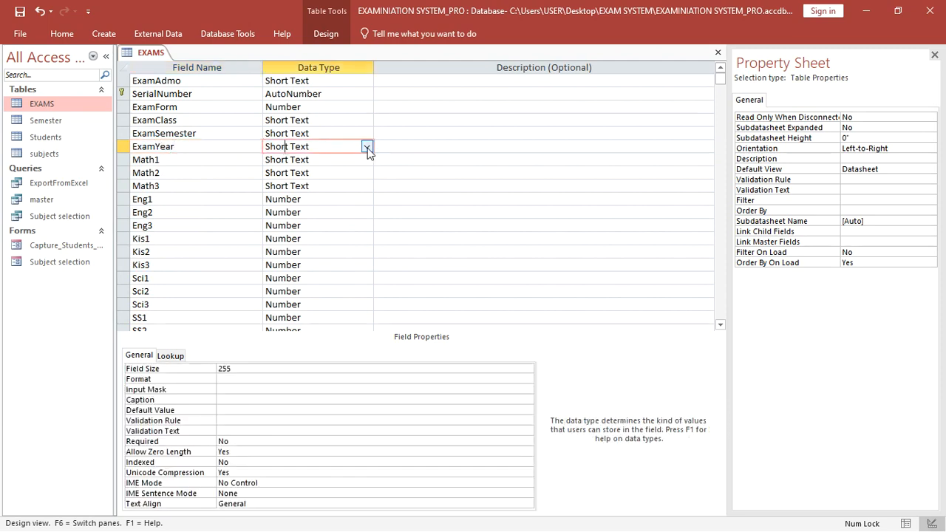
pyautogui.click(368, 149)
pyautogui.click(288, 186)
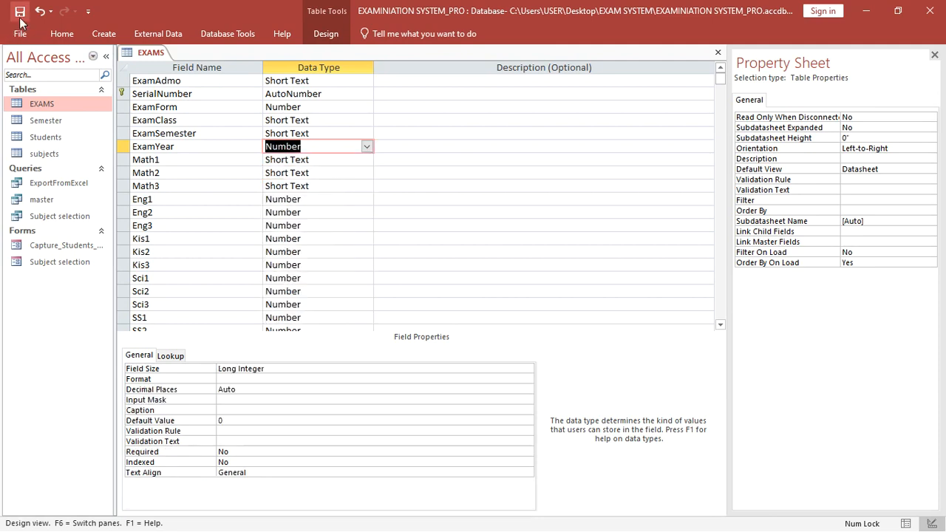
pyautogui.rightClick(155, 54)
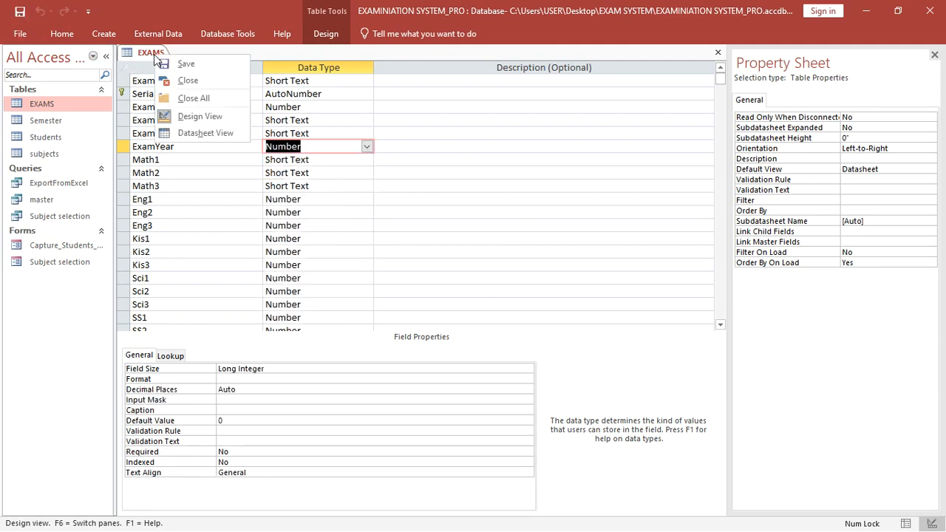
pyautogui.click(193, 98)
# - Change Students' CurrentYear field from Short Text to Number, save despite the warning, and close the design
pyautogui.doubleClick(58, 137)
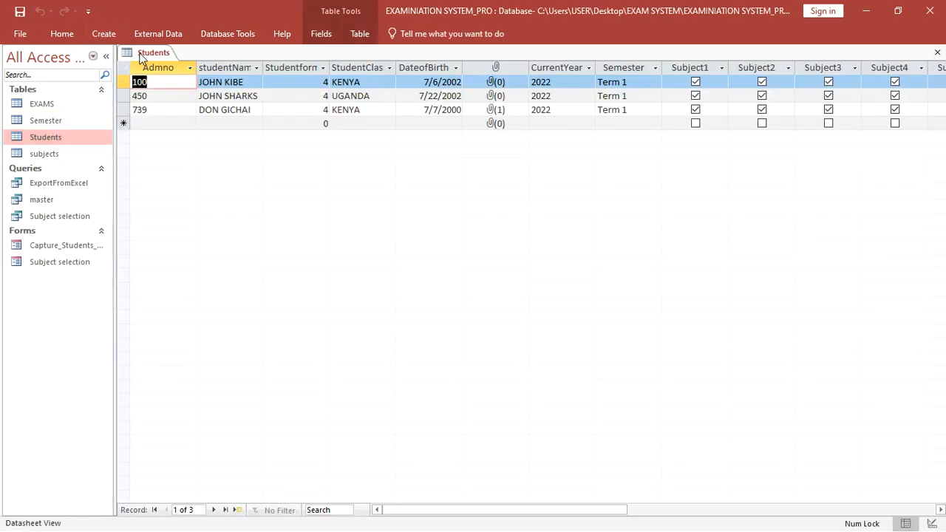
pyautogui.rightClick(141, 58)
pyautogui.click(182, 112)
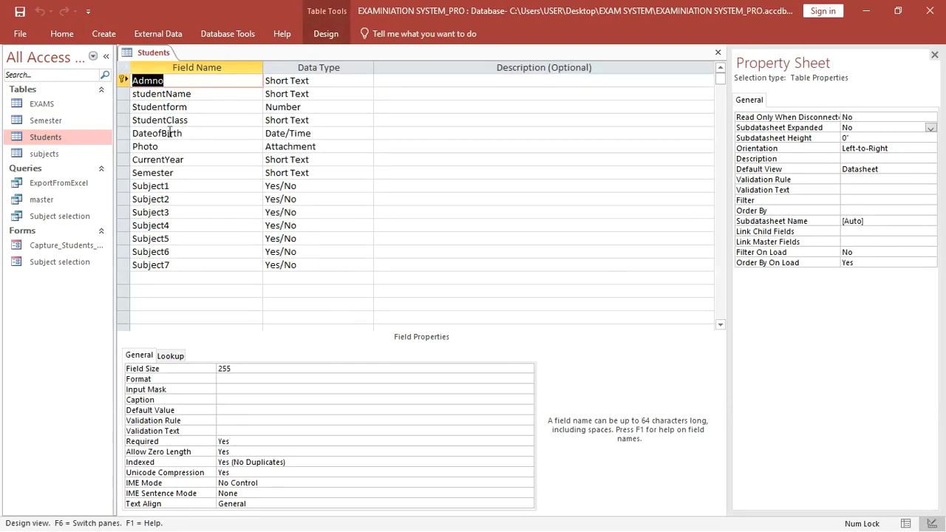
pyautogui.click(325, 159)
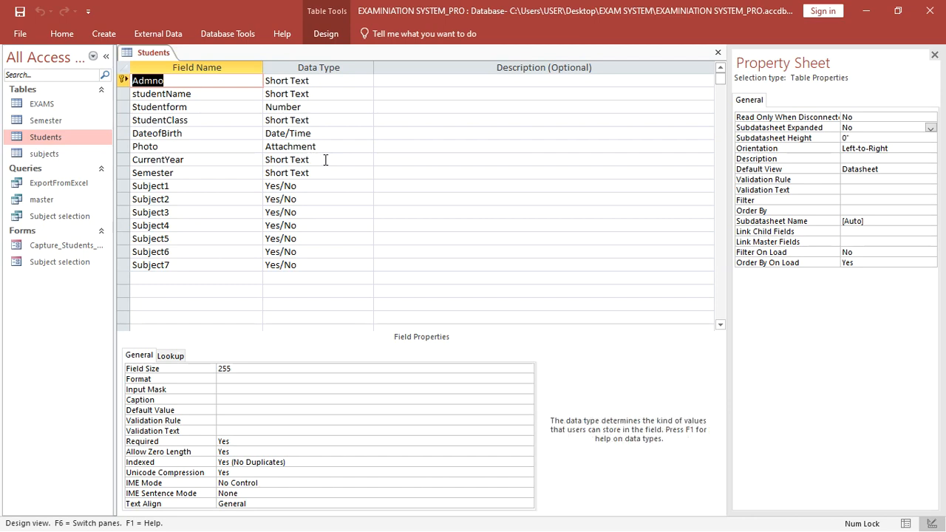
pyautogui.write('number')
pyautogui.click(21, 11)
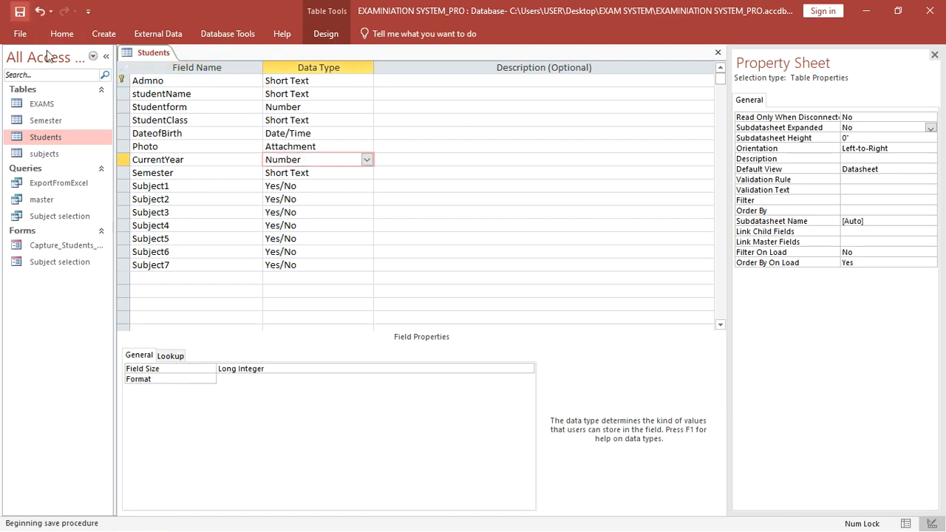
pyautogui.click(464, 320)
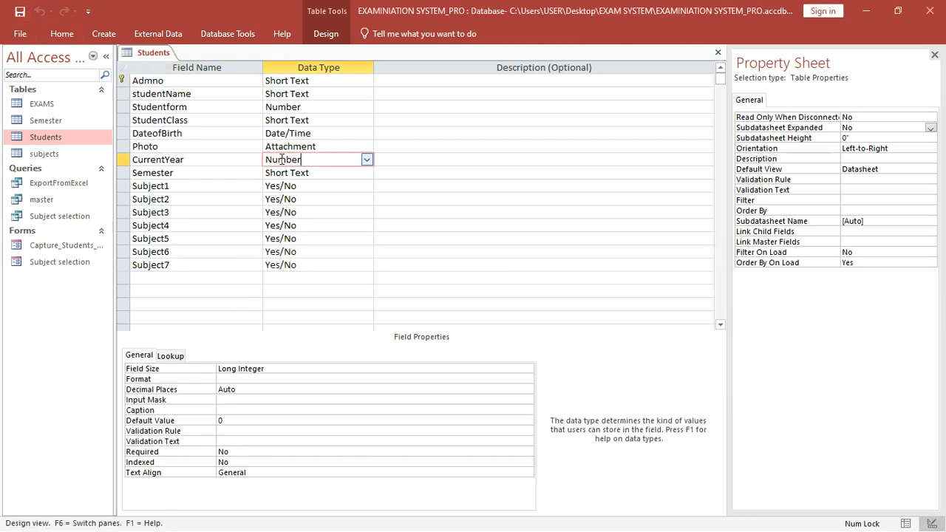
pyautogui.rightClick(148, 57)
pyautogui.click(202, 100)
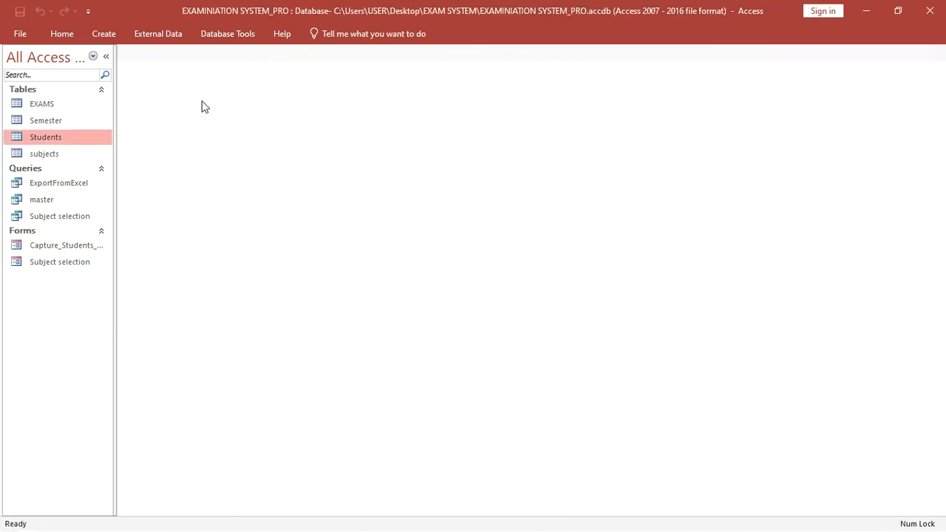
pyautogui.click(68, 207)
# - In master's Design View, join CurrentYear to ExamYear with option 2, keeping all Students records
pyautogui.rightClick(68, 208)
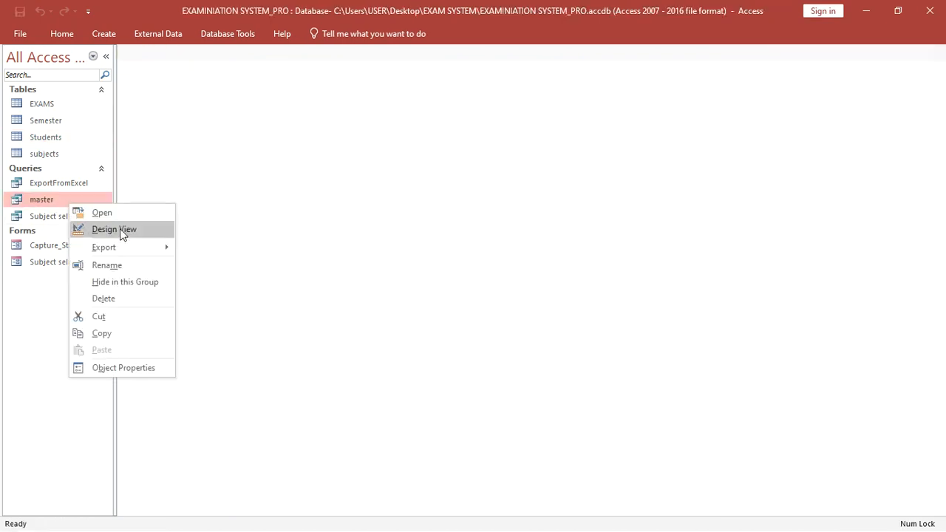
pyautogui.click(120, 229)
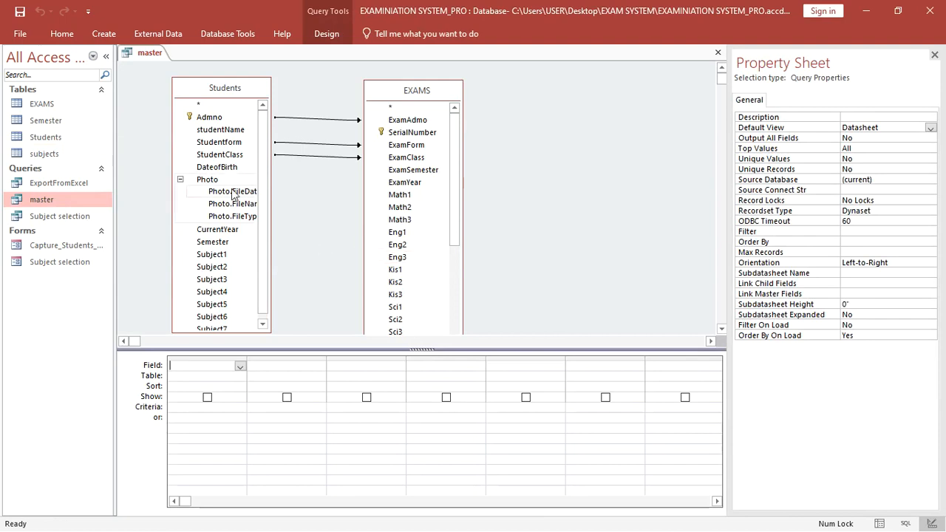
pyautogui.click(180, 179)
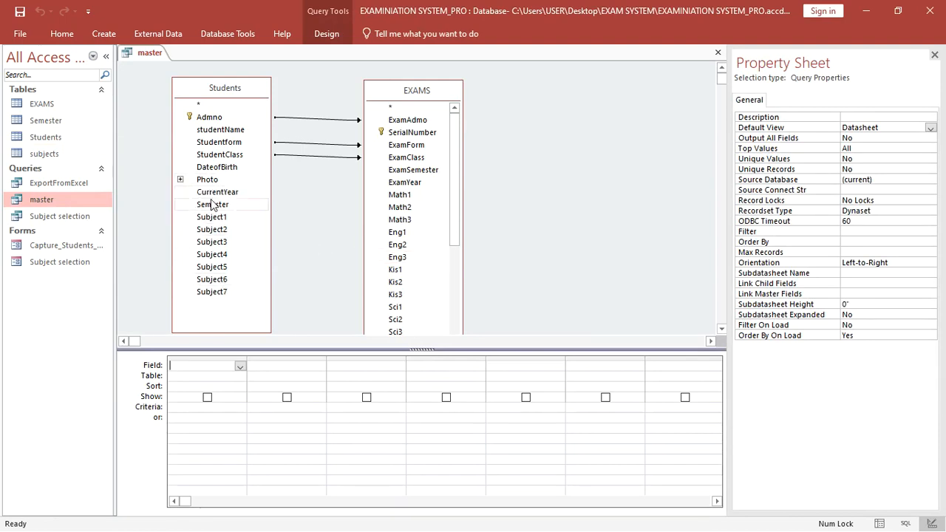
pyautogui.click(255, 190)
pyautogui.moveTo(255, 191); pyautogui.dragTo(407, 183)
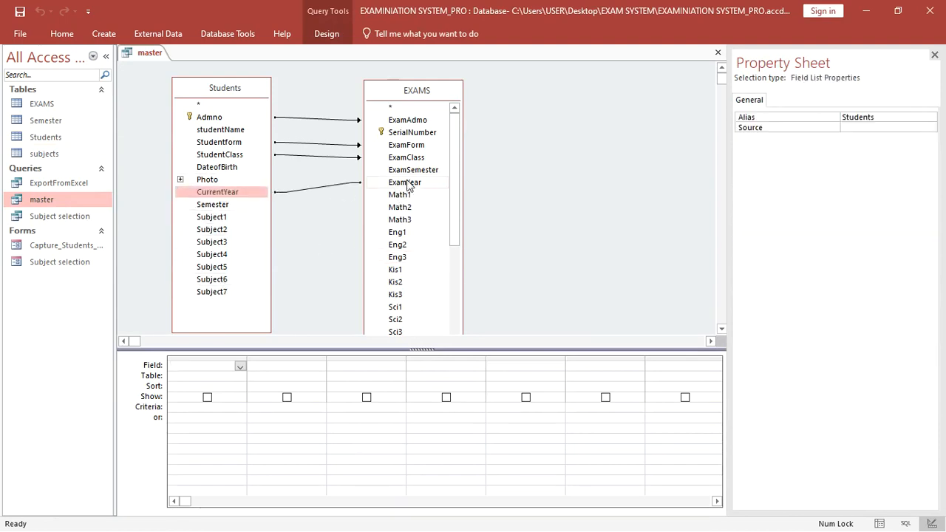
pyautogui.doubleClick(310, 190)
pyautogui.click(353, 224)
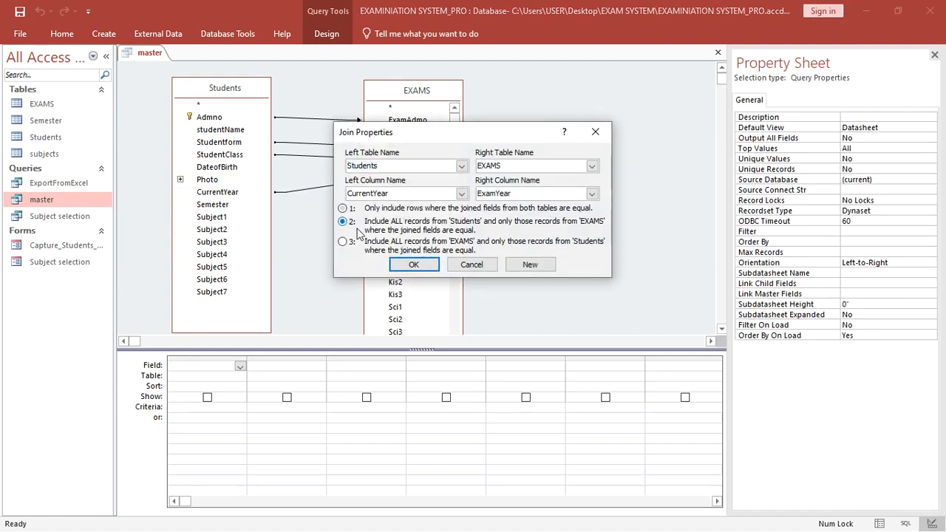
pyautogui.click(414, 265)
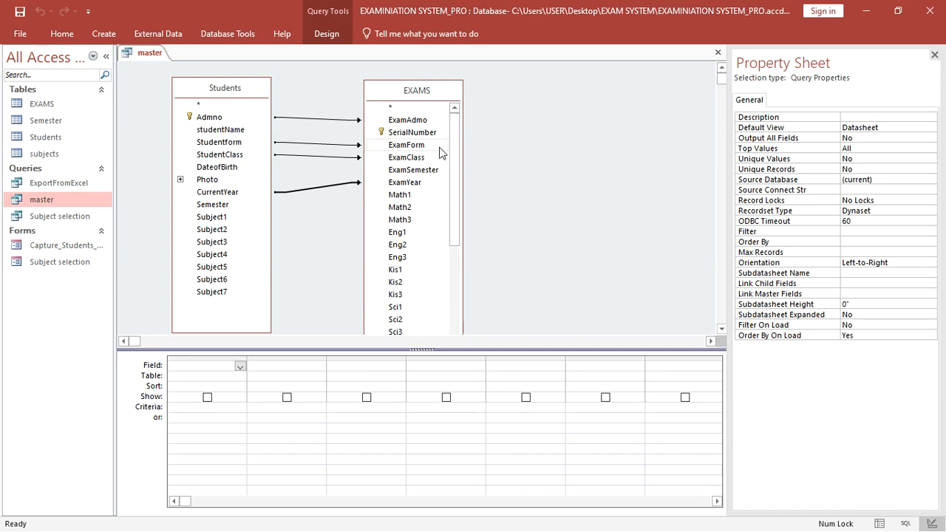
pyautogui.moveTo(454, 205); pyautogui.dragTo(454, 181)
# - Add Admno, studentName, Studentform, StudentClass, DateofBirth, Photo, CurrentYear and Semester to the grid
pyautogui.doubleClick(207, 119)
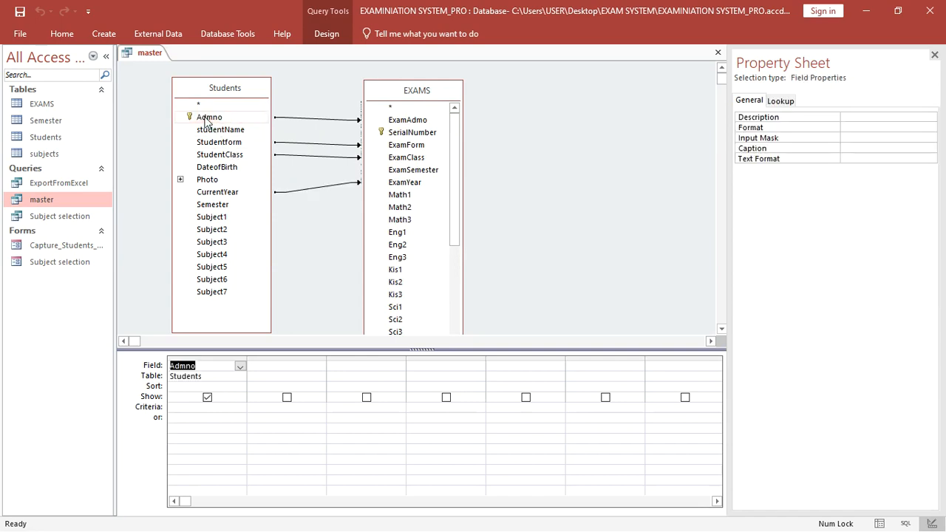
pyautogui.doubleClick(216, 131)
pyautogui.doubleClick(220, 142)
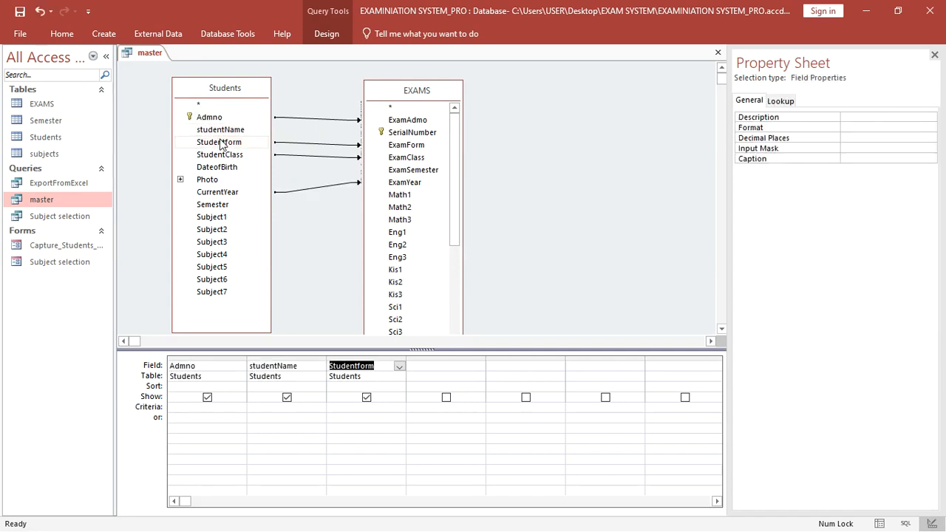
pyautogui.doubleClick(220, 156)
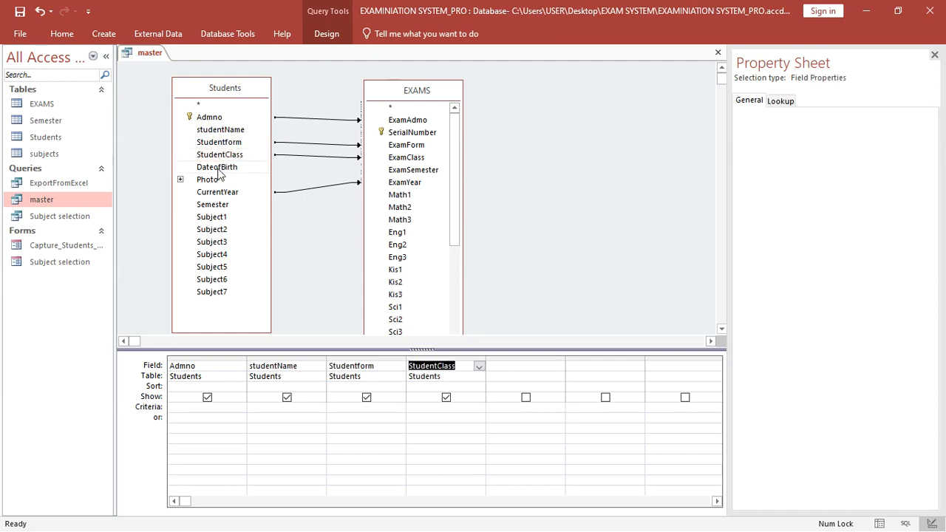
pyautogui.doubleClick(218, 168)
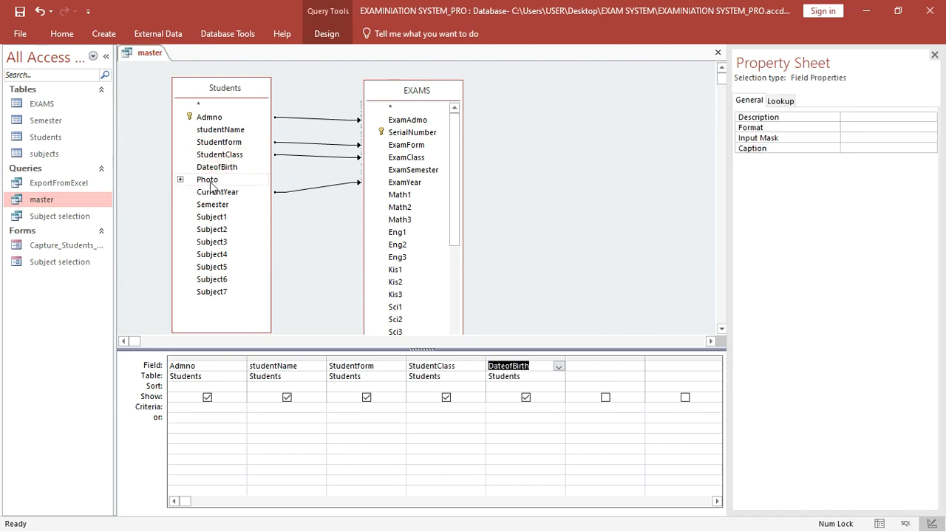
pyautogui.doubleClick(209, 180)
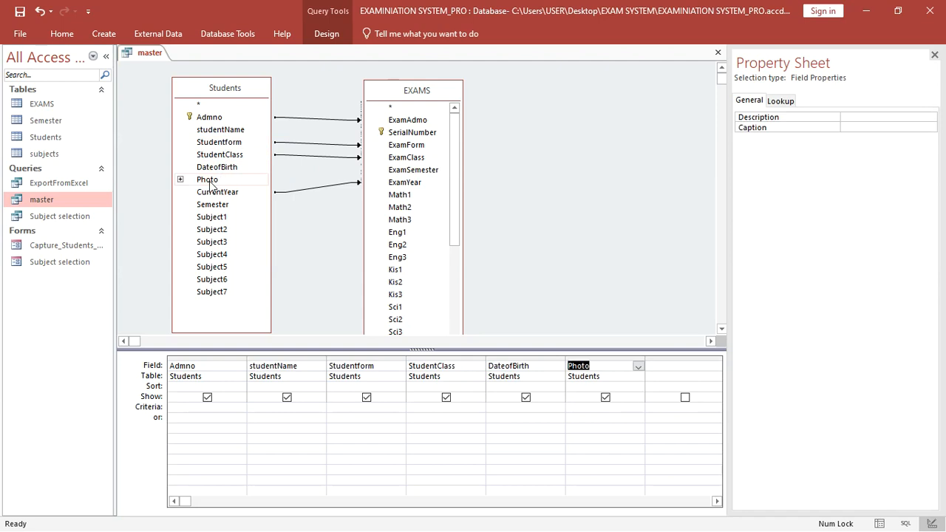
pyautogui.doubleClick(218, 192)
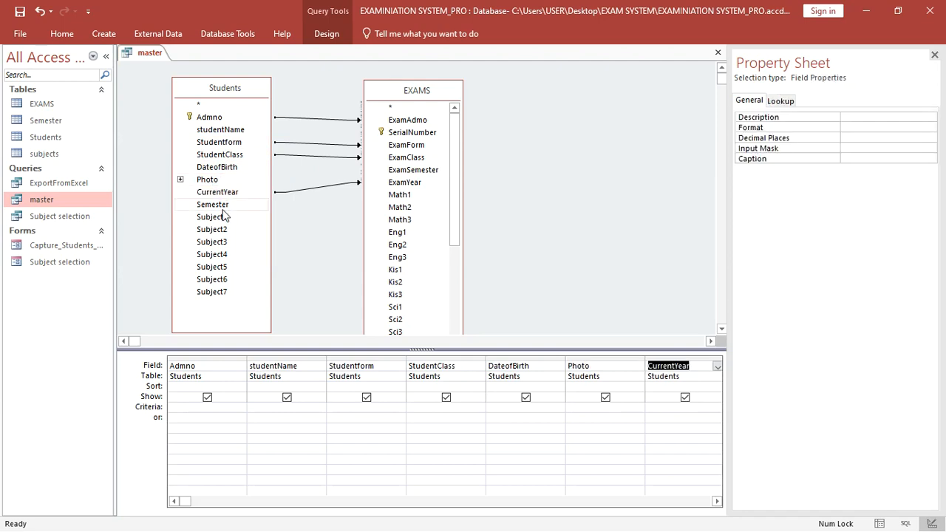
pyautogui.doubleClick(224, 207)
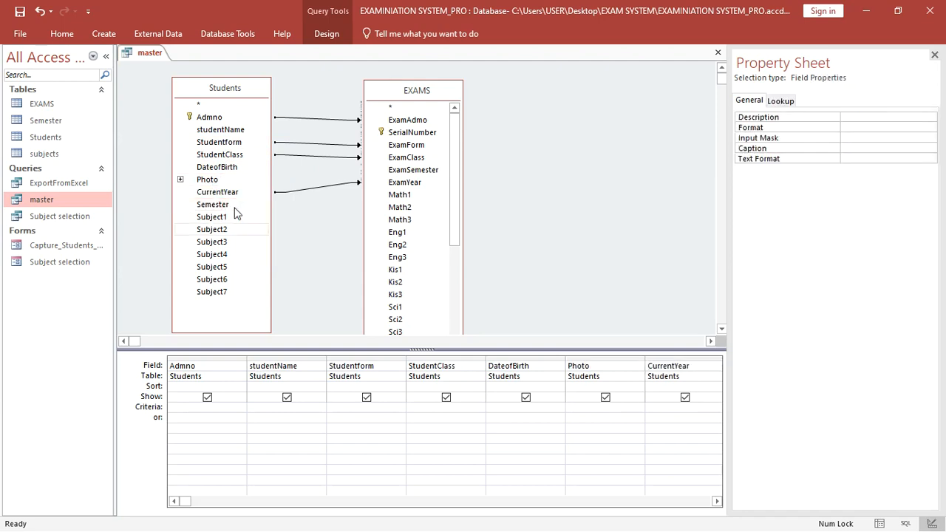
pyautogui.click(934, 56)
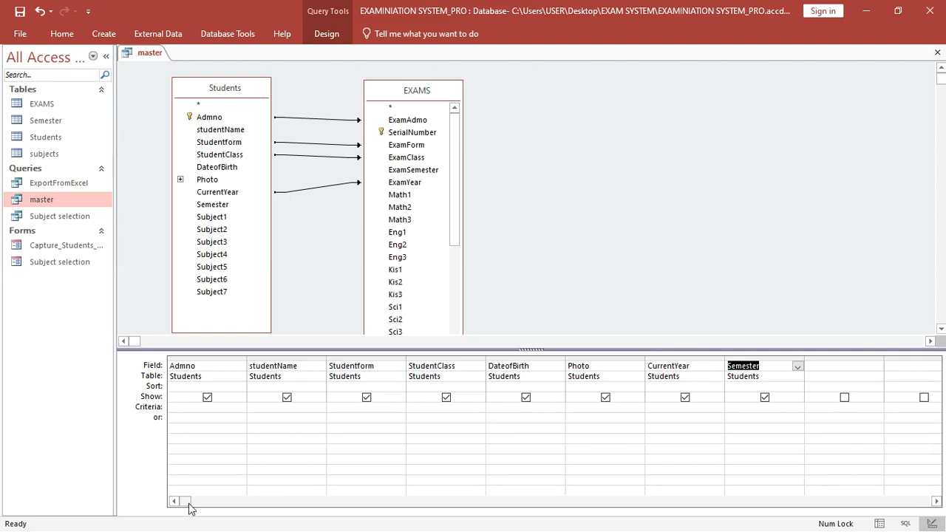
pyautogui.moveTo(184, 501); pyautogui.dragTo(465, 481)
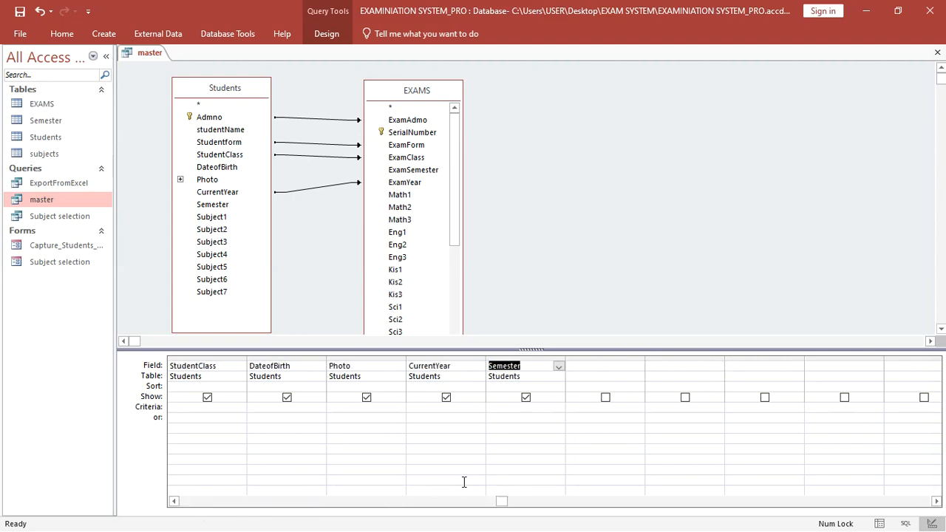
# - Add Subject1 through Subject6 from Students to the query grid
pyautogui.doubleClick(214, 217)
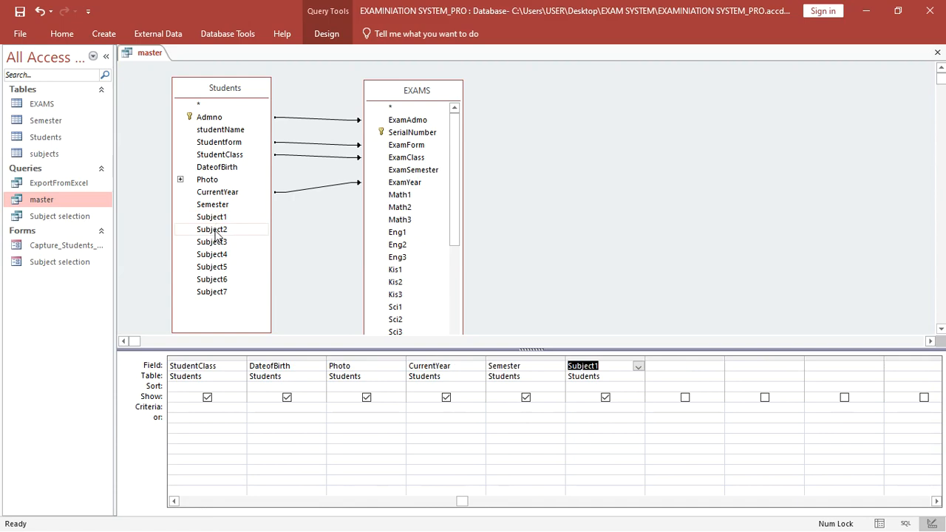
pyautogui.doubleClick(215, 230)
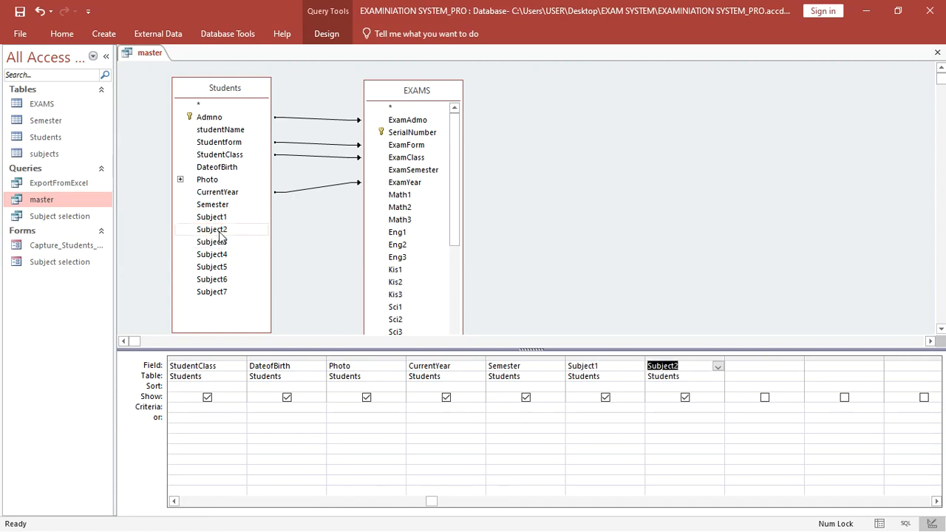
pyautogui.doubleClick(221, 243)
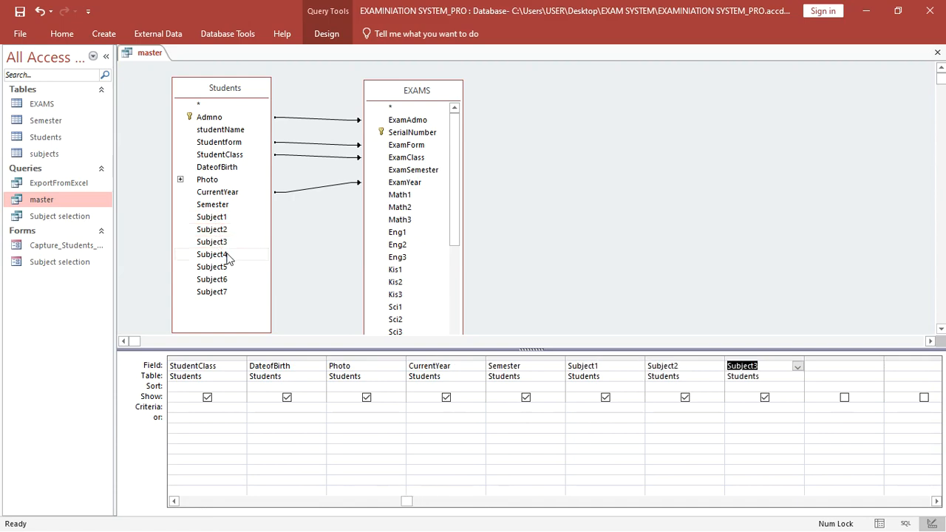
pyautogui.doubleClick(229, 255)
pyautogui.doubleClick(230, 266)
pyautogui.click(229, 280)
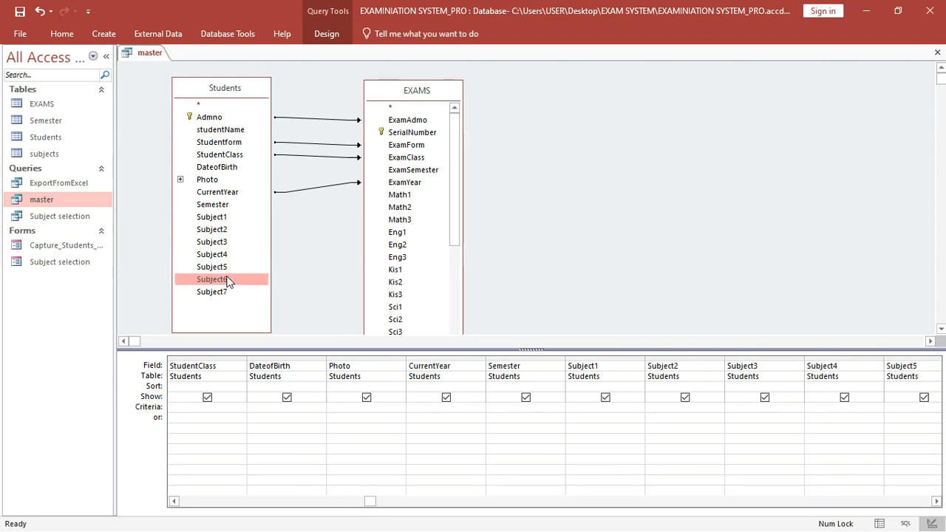
pyautogui.doubleClick(229, 280)
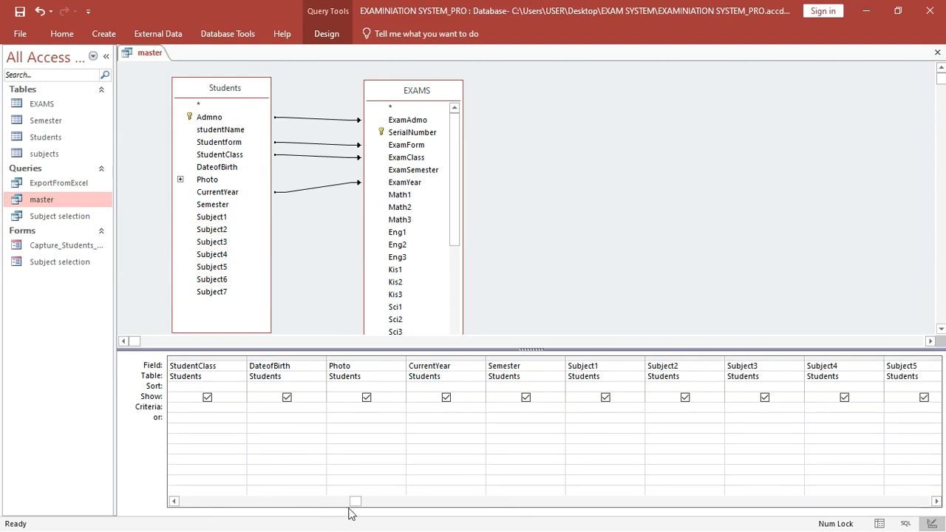
pyautogui.moveTo(352, 503); pyautogui.dragTo(907, 516)
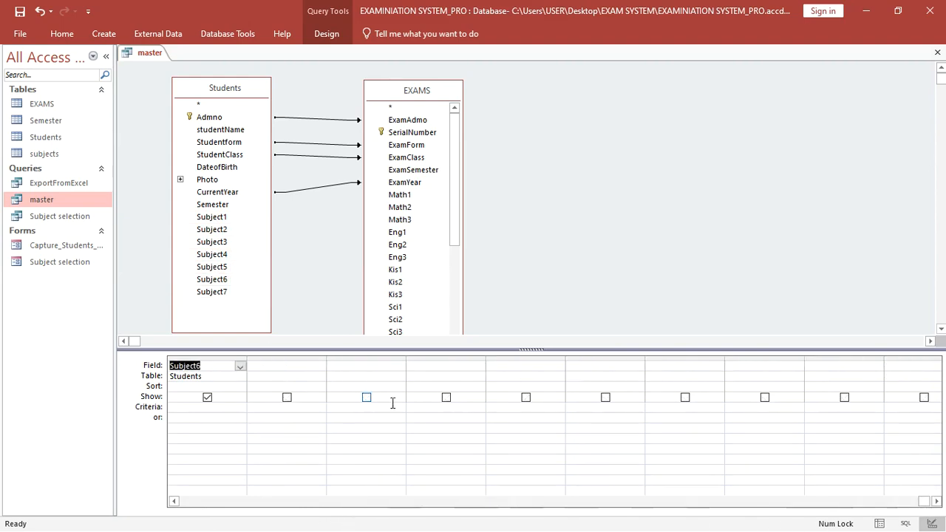
# - Add Subject7 plus EXAMS fields ExamAdmo, SerialNumber, ExamForm, ExamClass, ExamSemester, ExamYear, Math1, Math2 to the grid
pyautogui.doubleClick(224, 293)
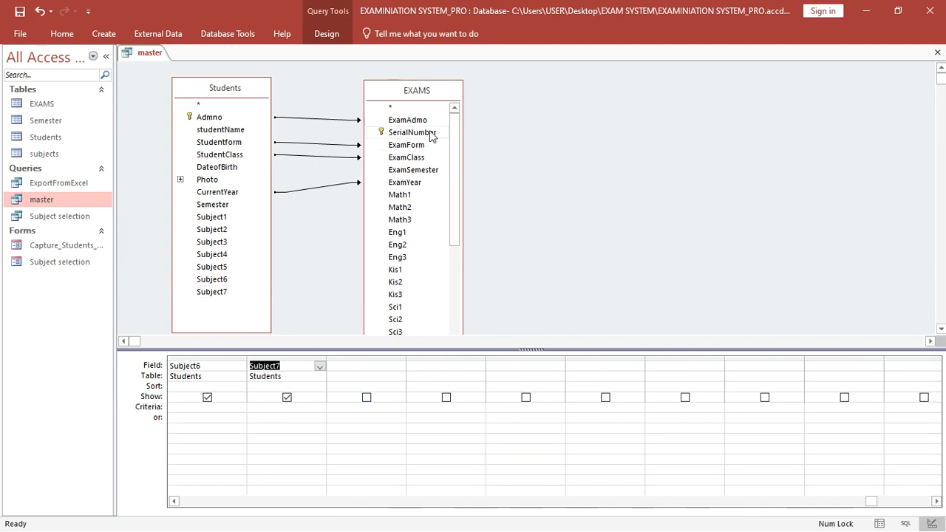
pyautogui.doubleClick(417, 119)
pyautogui.click(413, 136)
pyautogui.doubleClick(411, 135)
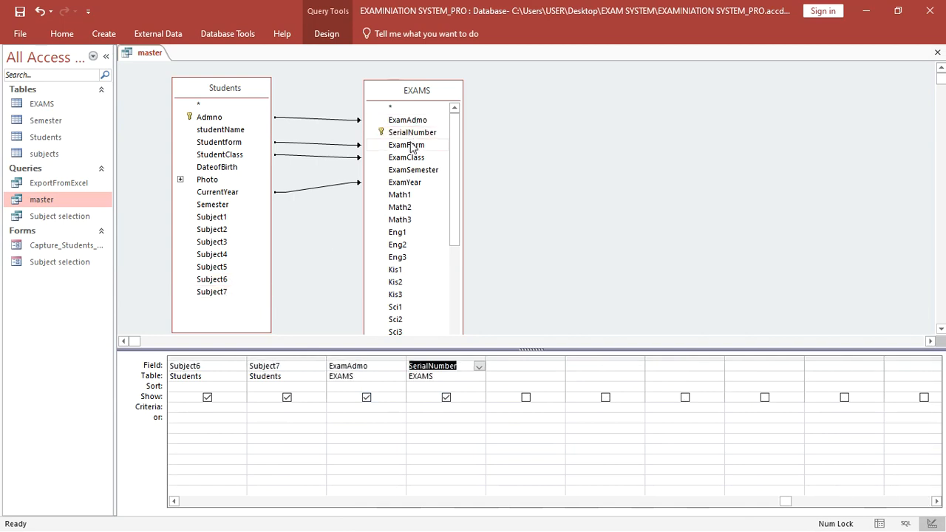
pyautogui.doubleClick(411, 146)
pyautogui.doubleClick(410, 158)
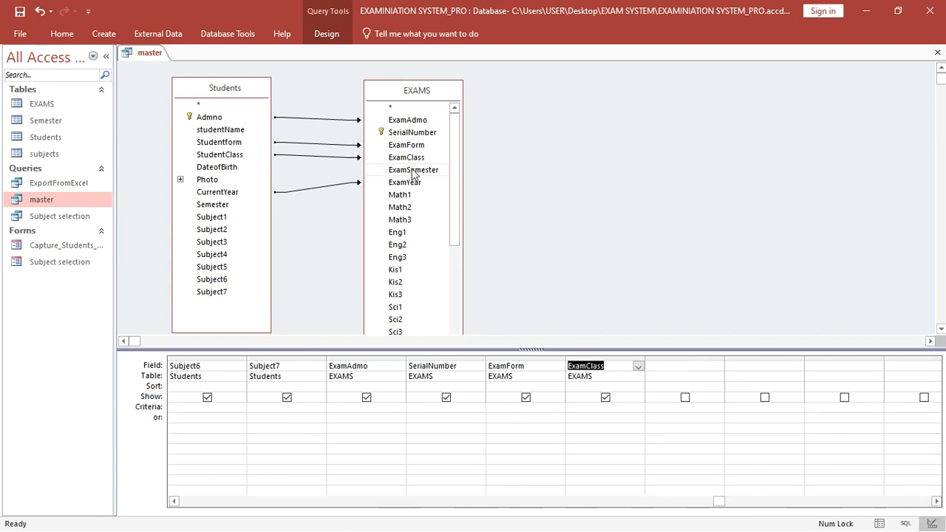
pyautogui.doubleClick(412, 170)
pyautogui.doubleClick(409, 182)
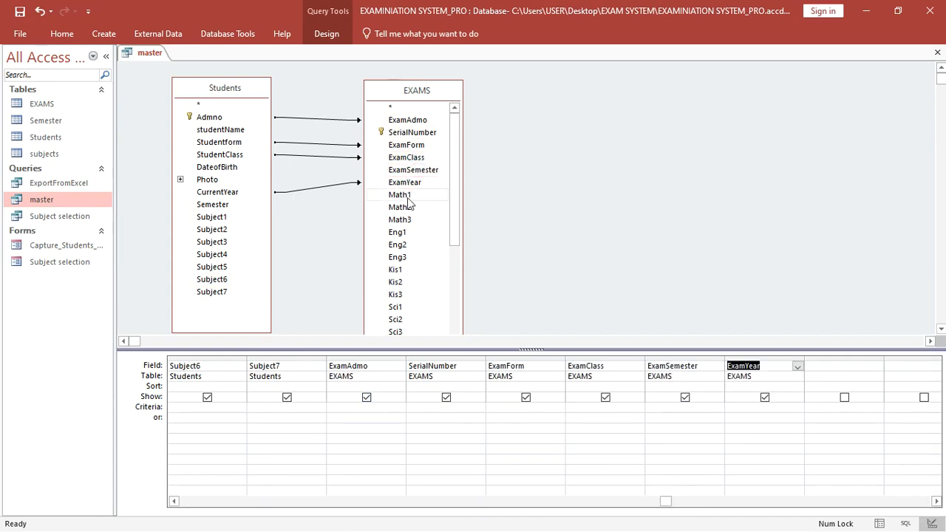
pyautogui.doubleClick(408, 195)
pyautogui.doubleClick(408, 208)
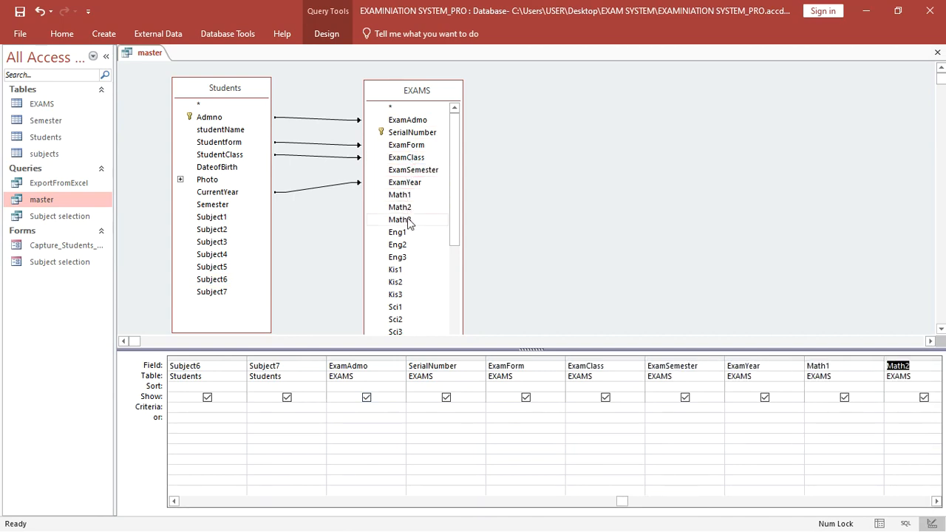
# - Add the Eng1–Eng3 and Kis1–Kis3 fields to the query grid
pyautogui.click(937, 502)
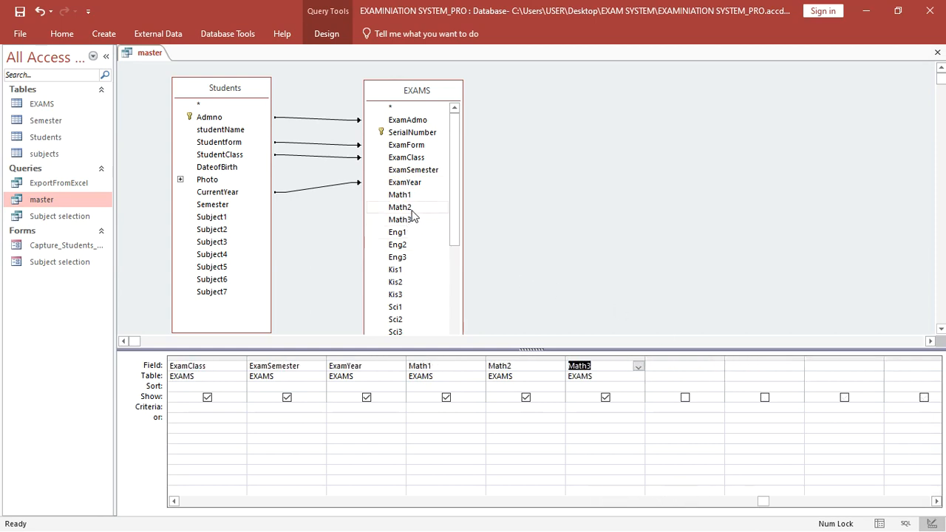
pyautogui.doubleClick(405, 234)
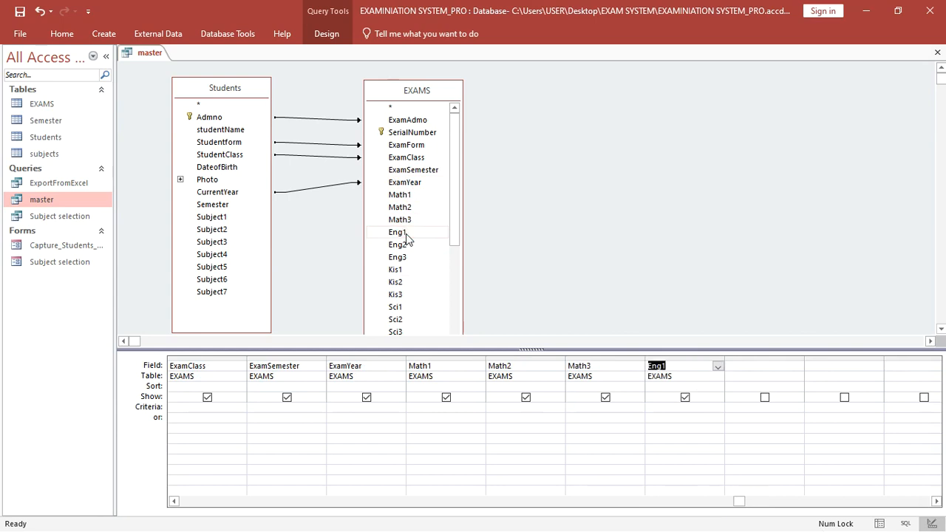
pyautogui.doubleClick(410, 244)
pyautogui.doubleClick(409, 257)
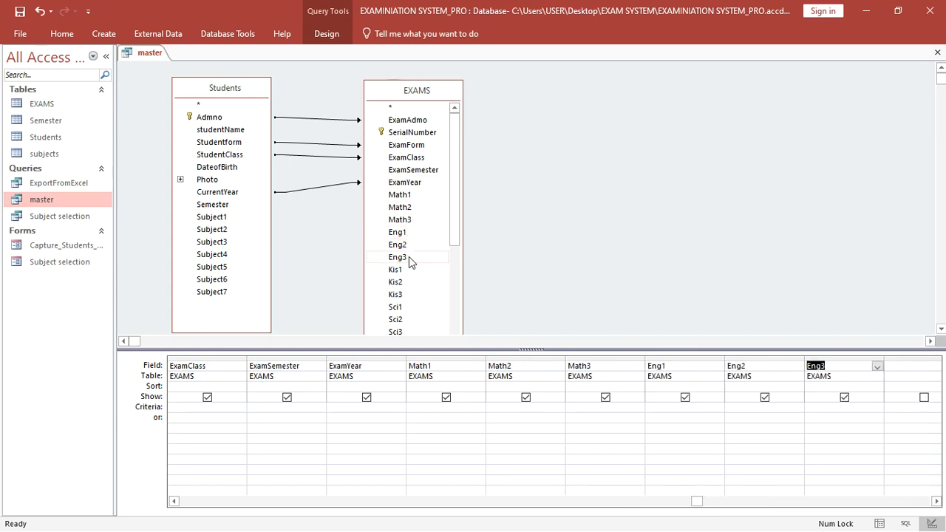
pyautogui.doubleClick(413, 272)
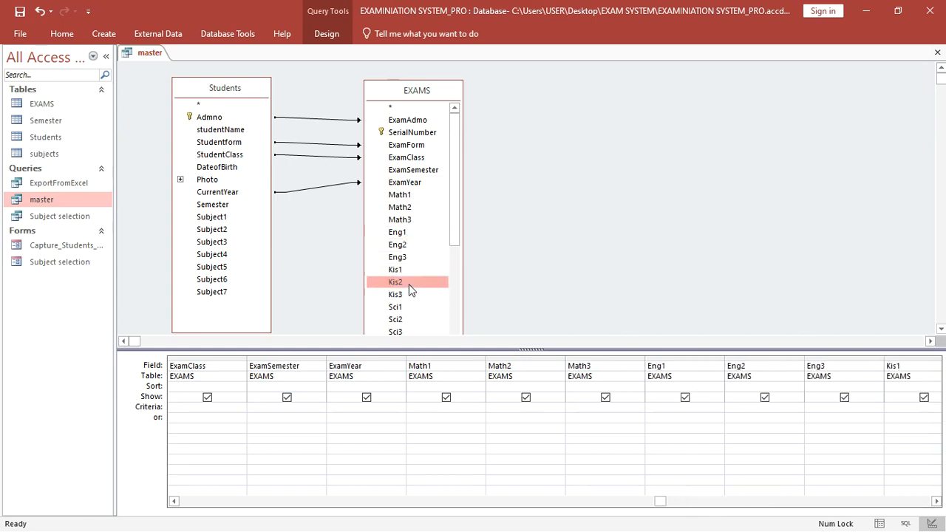
pyautogui.doubleClick(411, 284)
pyautogui.doubleClick(412, 296)
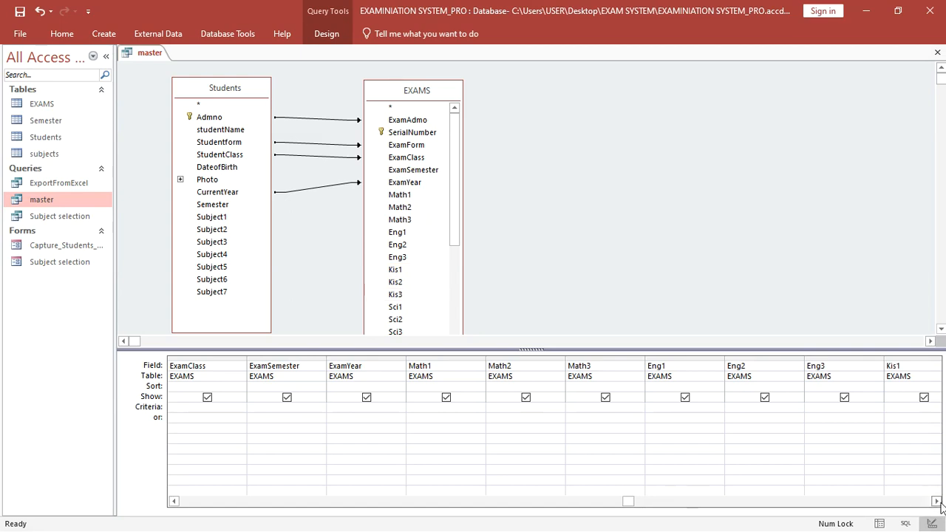
# - Add the Sci1–Sci3 and SS1–SS3 fields to the query grid
pyautogui.moveTo(936, 501); pyautogui.dragTo(936, 501)
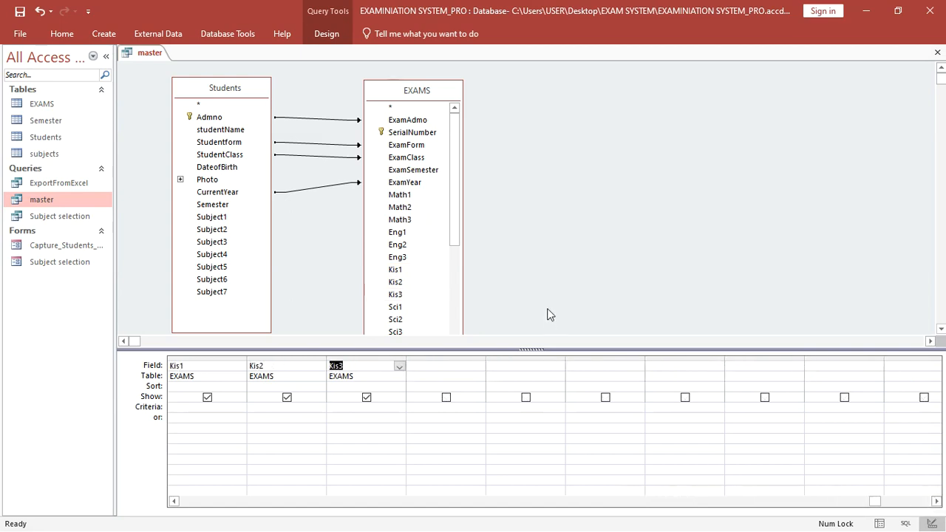
pyautogui.moveTo(450, 226); pyautogui.dragTo(456, 316)
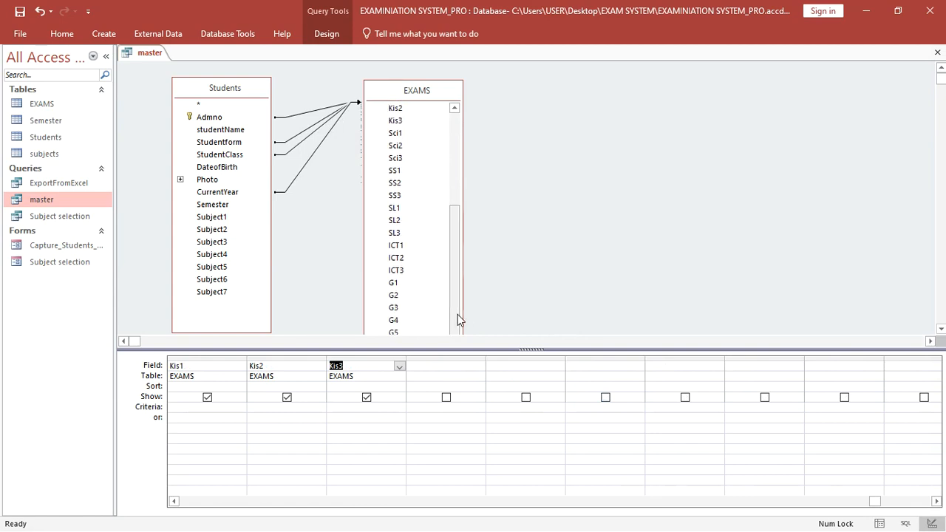
pyautogui.doubleClick(405, 134)
pyautogui.doubleClick(406, 135)
pyautogui.doubleClick(408, 147)
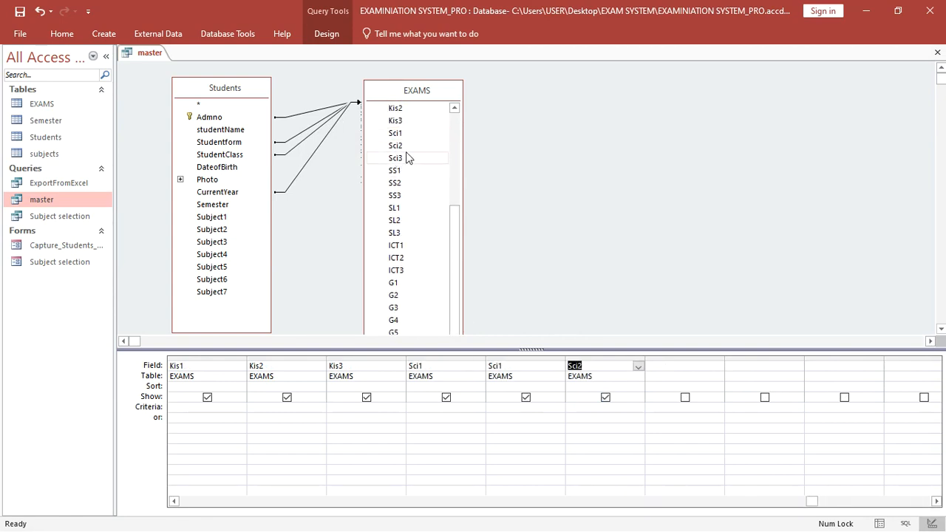
pyautogui.doubleClick(407, 157)
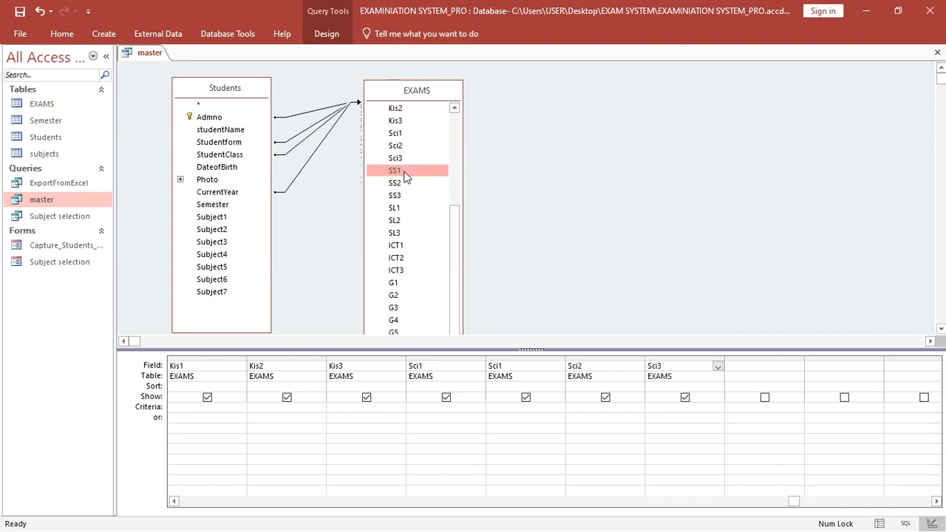
pyautogui.doubleClick(410, 171)
pyautogui.doubleClick(409, 184)
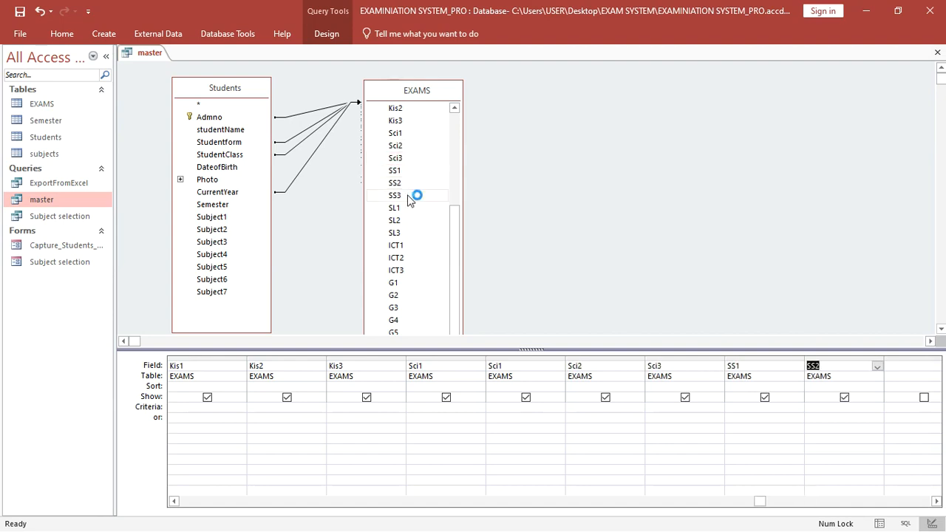
pyautogui.doubleClick(413, 211)
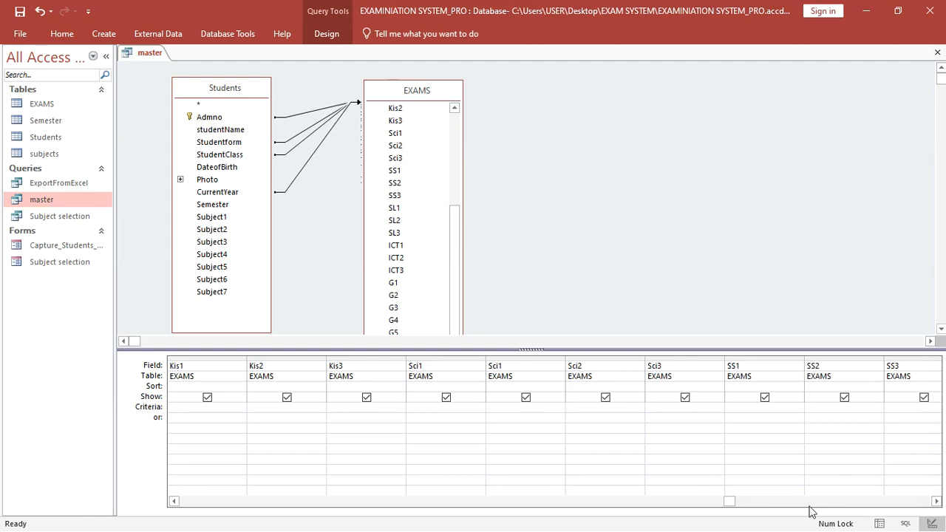
# - Add SL2, SL3 and ICT1–ICT3 to the query grid
pyautogui.moveTo(730, 501); pyautogui.dragTo(924, 501)
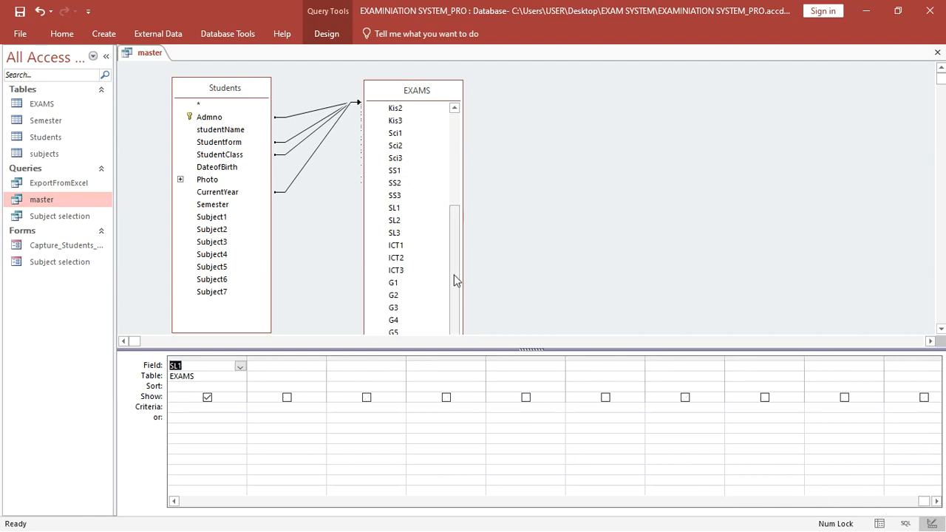
pyautogui.doubleClick(406, 221)
pyautogui.doubleClick(408, 231)
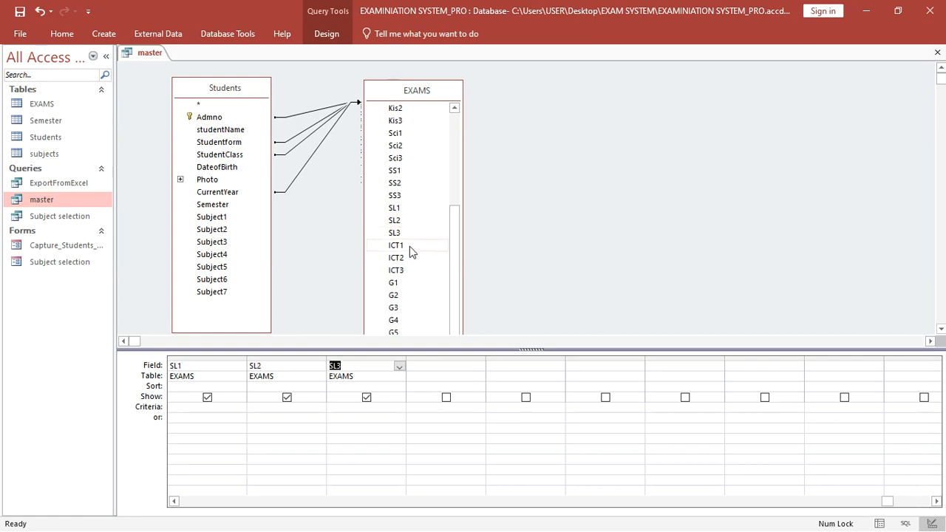
pyautogui.doubleClick(410, 246)
pyautogui.doubleClick(412, 258)
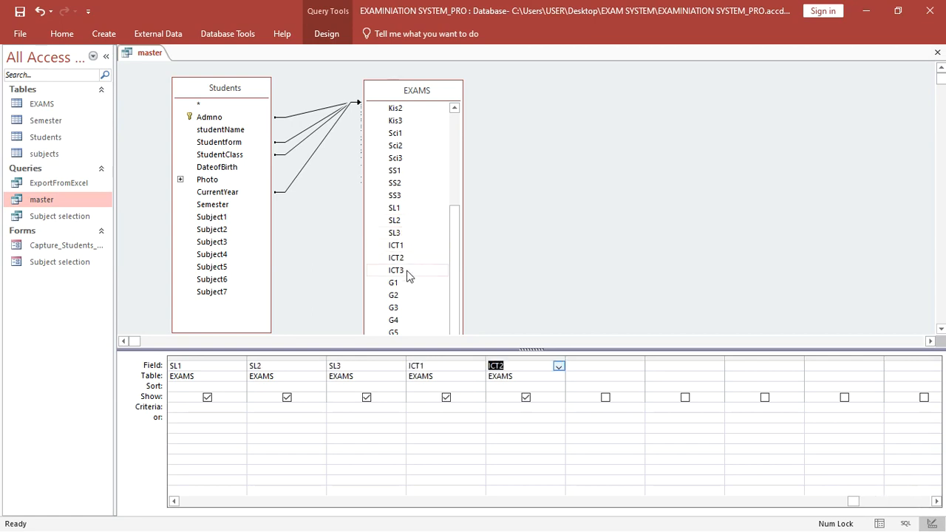
pyautogui.doubleClick(407, 271)
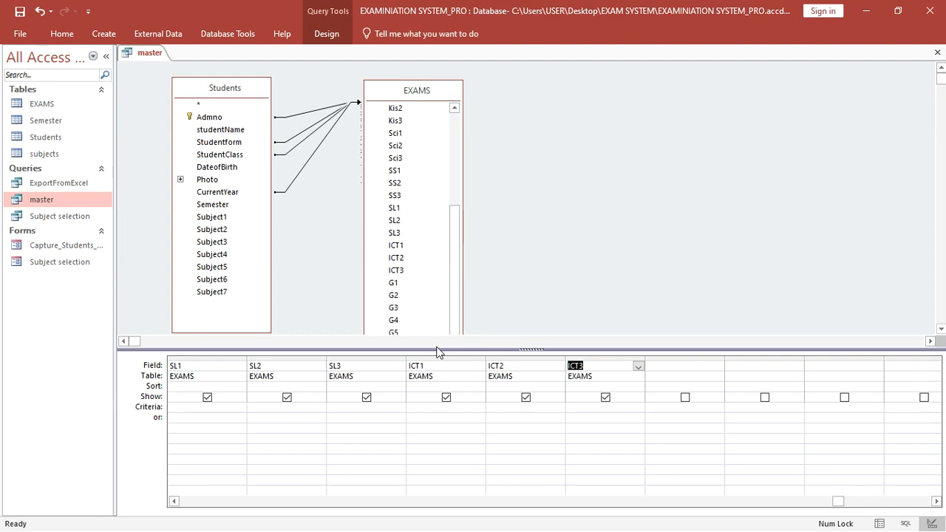
# - Enlarge the EXAMS table box and add fields G1 through G6 to the grid
pyautogui.moveTo(437, 350); pyautogui.dragTo(437, 389)
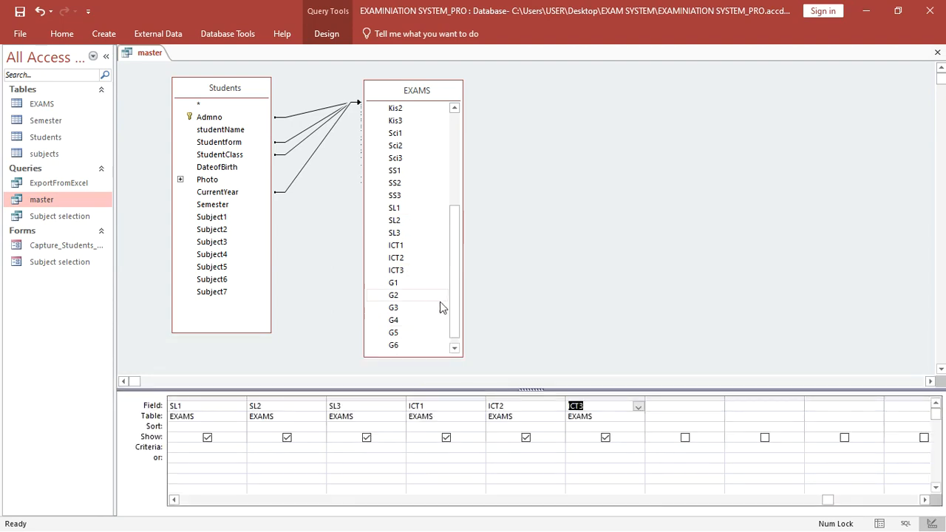
pyautogui.click(399, 285)
pyautogui.doubleClick(400, 286)
pyautogui.doubleClick(399, 295)
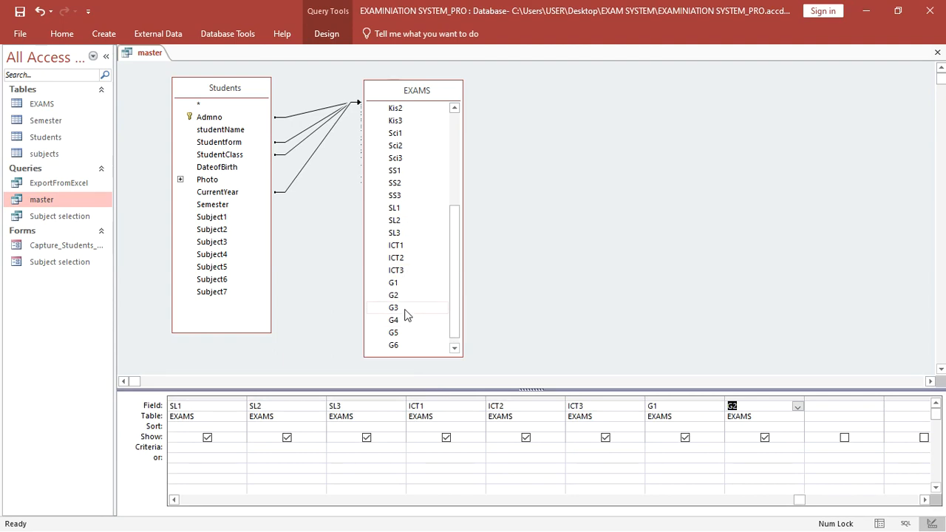
pyautogui.doubleClick(405, 309)
pyautogui.click(406, 321)
pyautogui.doubleClick(406, 321)
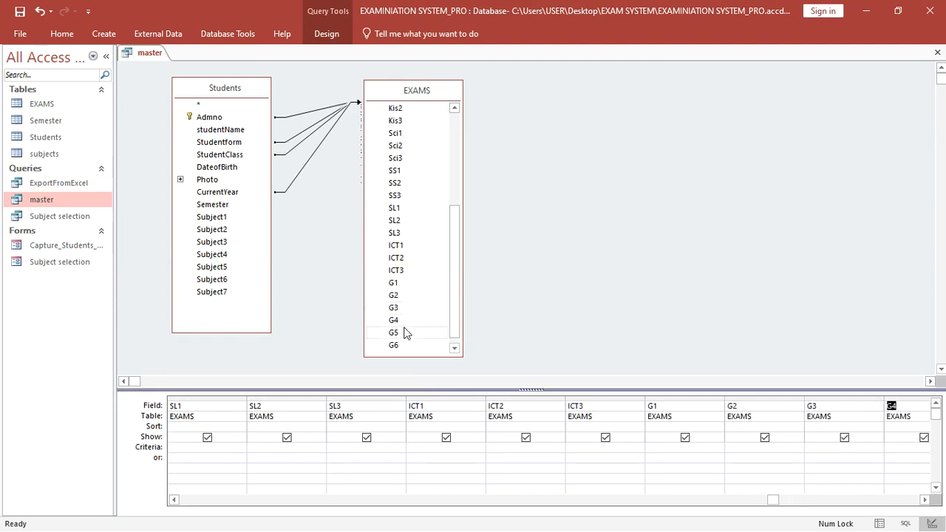
pyautogui.doubleClick(407, 346)
# - Save the master query and run it to show its 3 student records
pyautogui.click(924, 499)
pyautogui.click(924, 499)
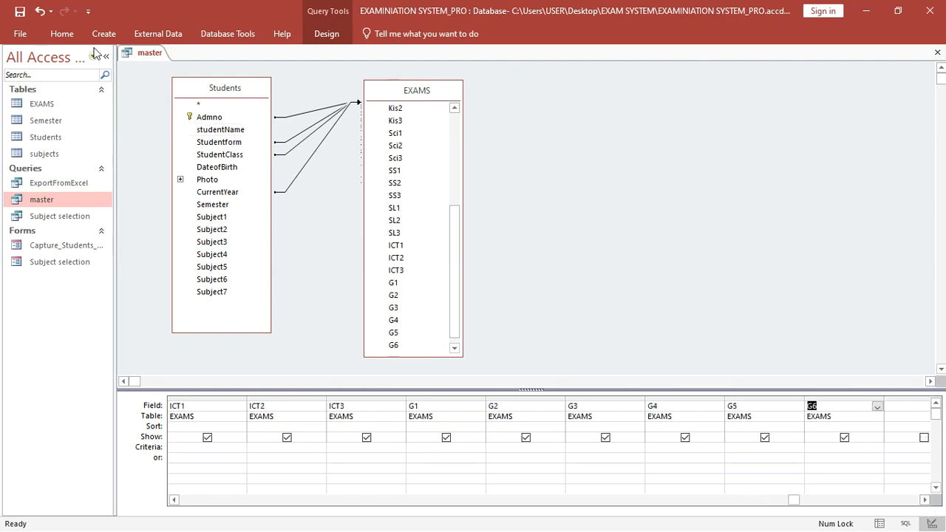
pyautogui.click(17, 14)
pyautogui.click(323, 35)
pyautogui.click(17, 78)
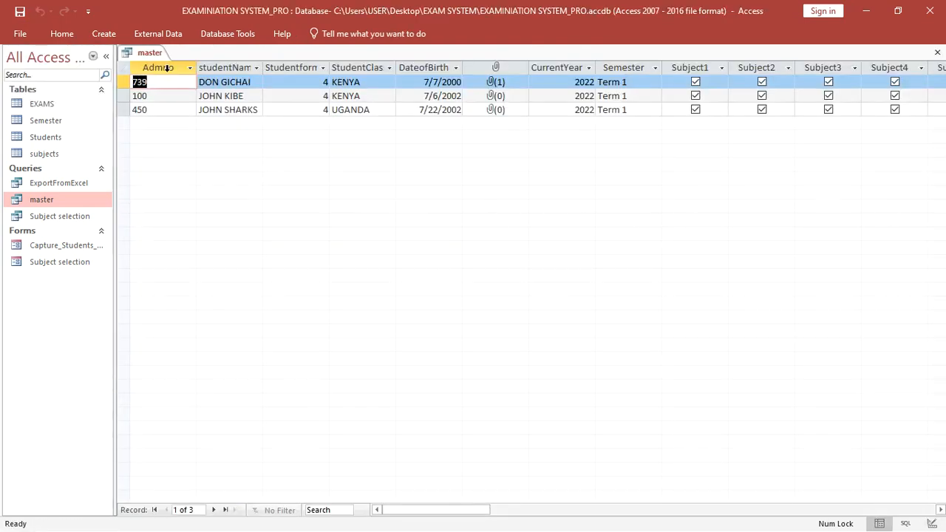
# - Close all open objects from the master query tab's shortcut menu
pyautogui.rightClick(151, 52)
pyautogui.click(196, 97)
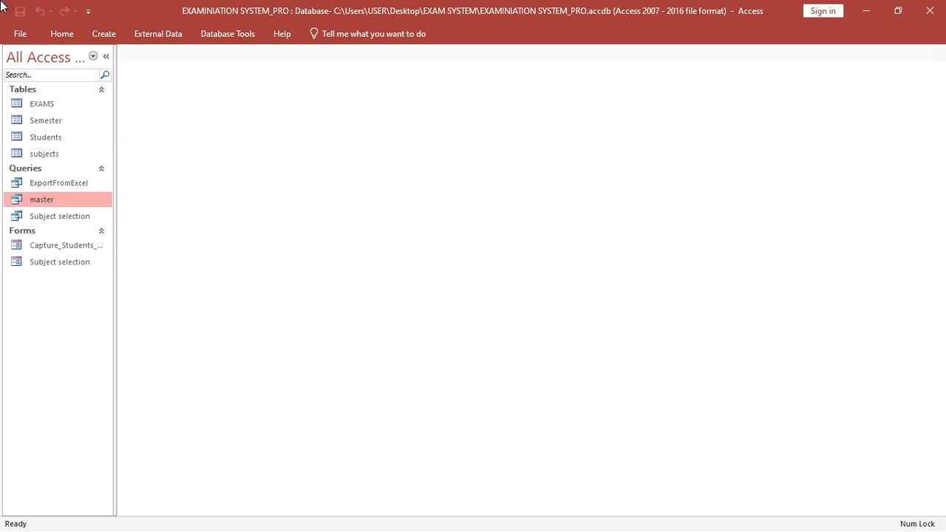
# - Create a blank design-view form with header and footer, full window width and a taller header
pyautogui.click(114, 34)
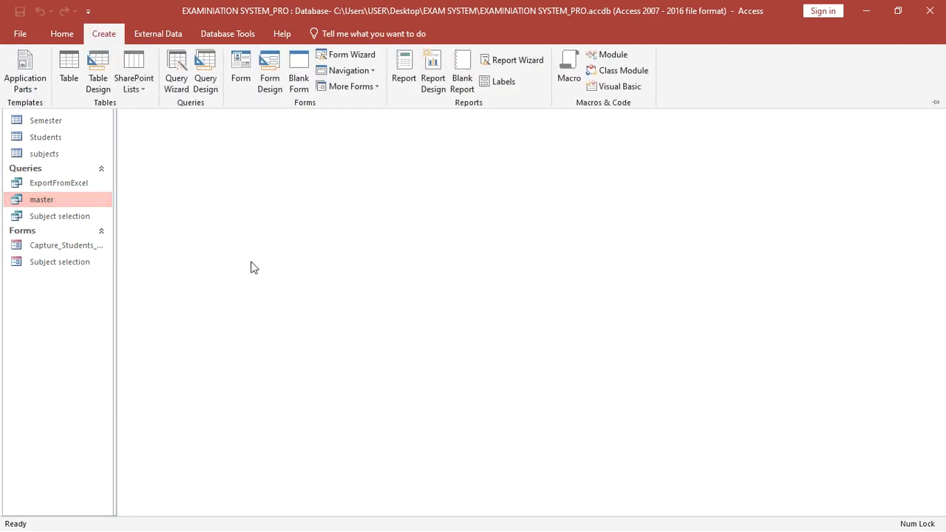
pyautogui.click(269, 83)
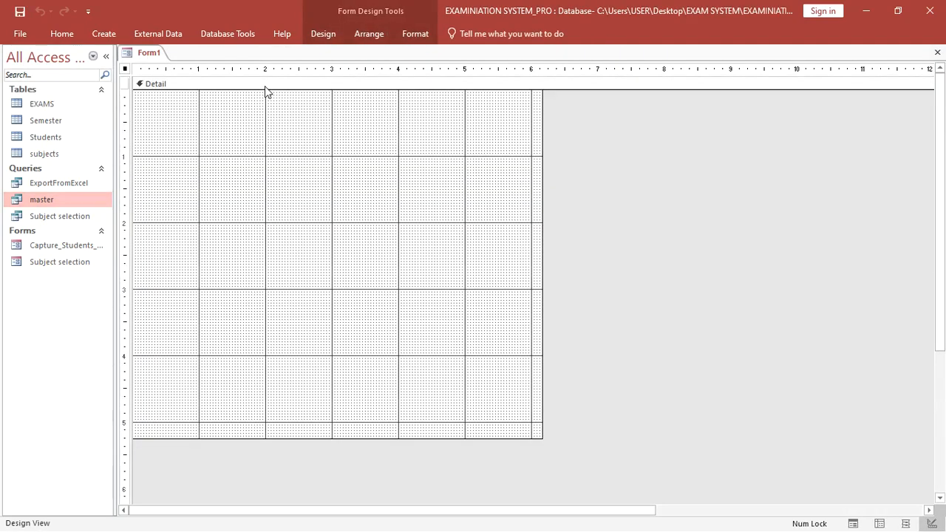
pyautogui.rightClick(286, 180)
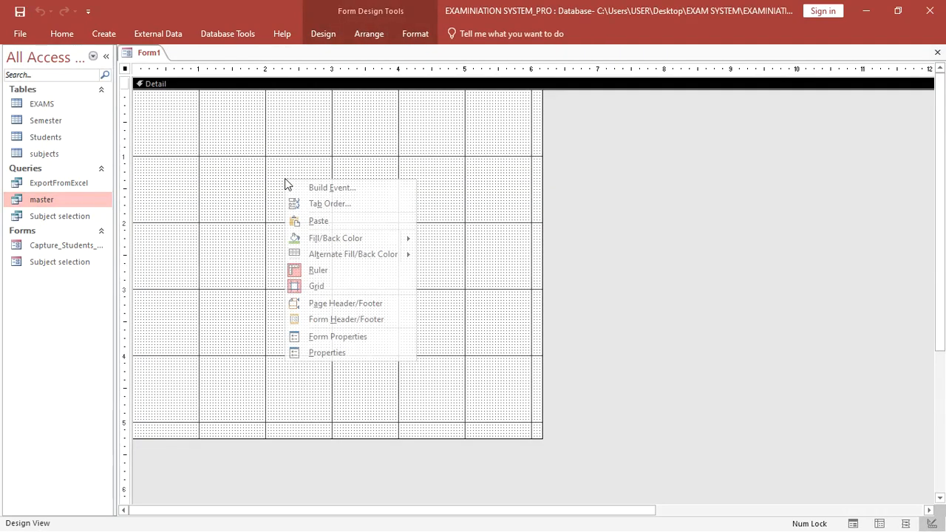
pyautogui.click(326, 324)
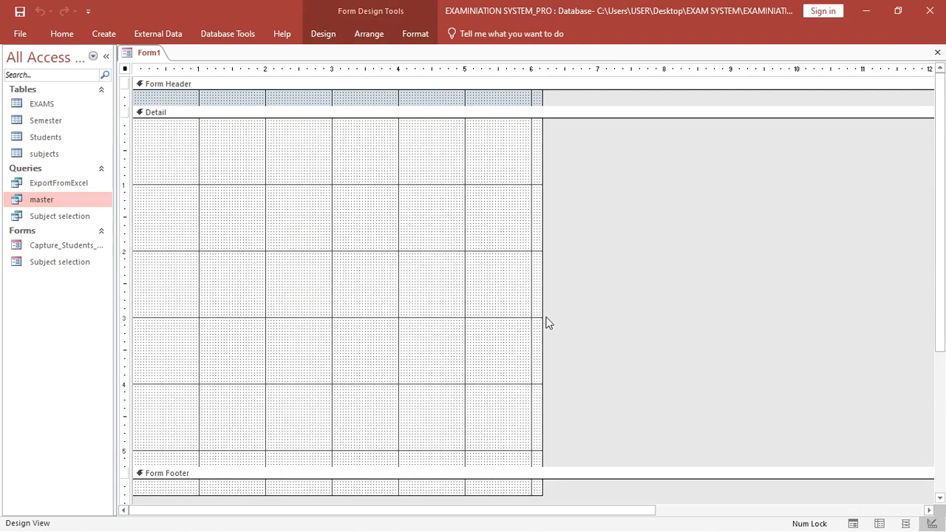
pyautogui.moveTo(542, 319); pyautogui.dragTo(940, 330)
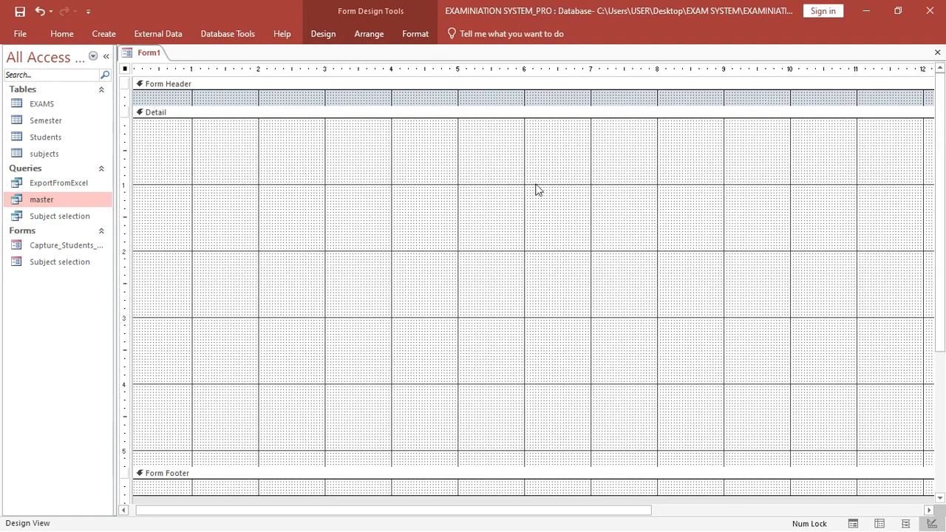
pyautogui.moveTo(418, 111); pyautogui.dragTo(412, 222)
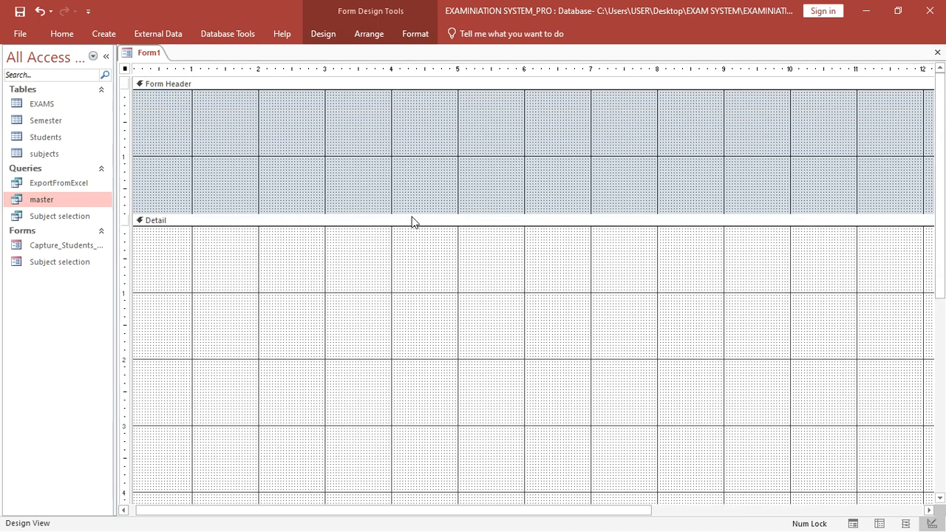
# - Save the new form as SubjectEntry
pyautogui.click(20, 11)
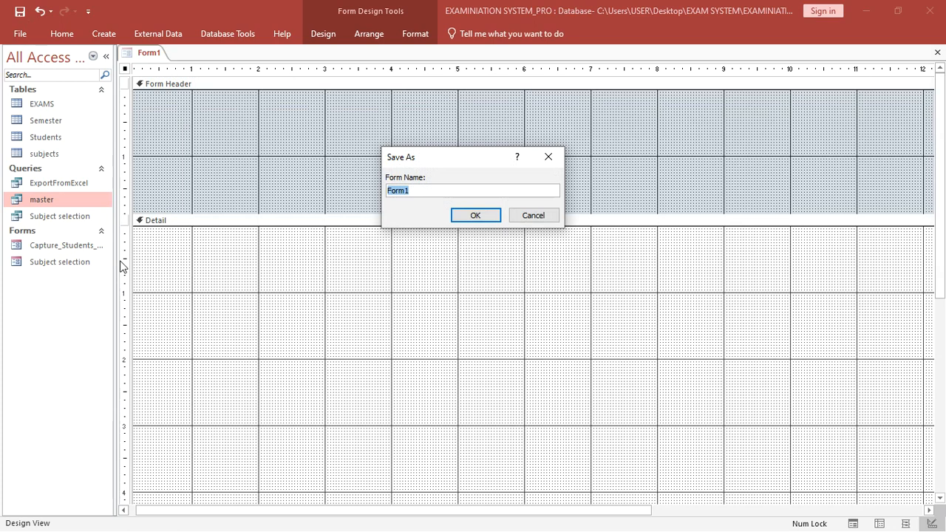
pyautogui.write('S')
pyautogui.press('capslock')
pyautogui.write('ubjectEntry')
pyautogui.press('Return')
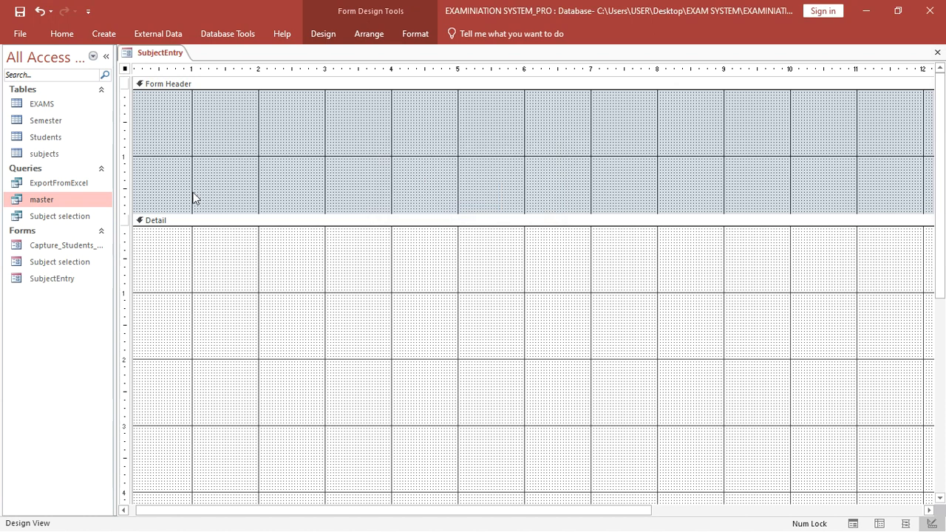
pyautogui.click(48, 203)
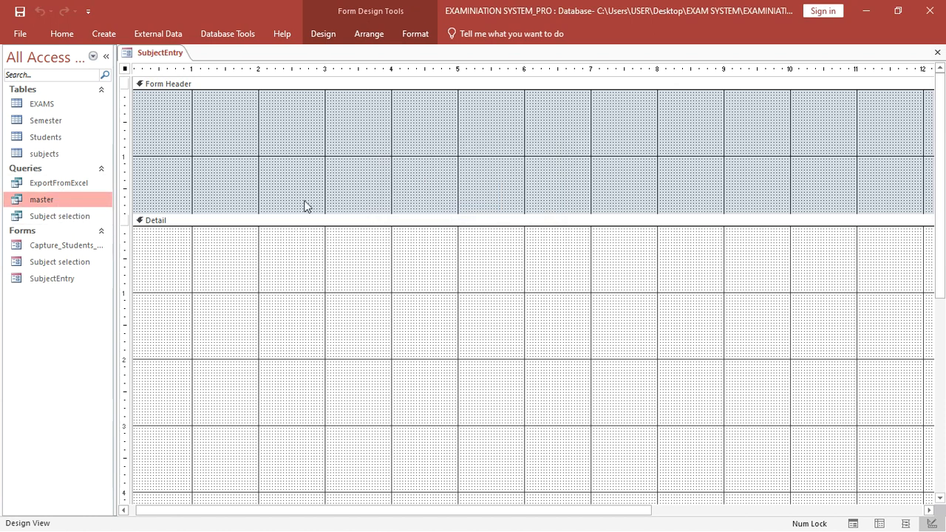
# - In the Property Sheet, set the SubjectEntry form's Record Source to master
pyautogui.rightClick(316, 109)
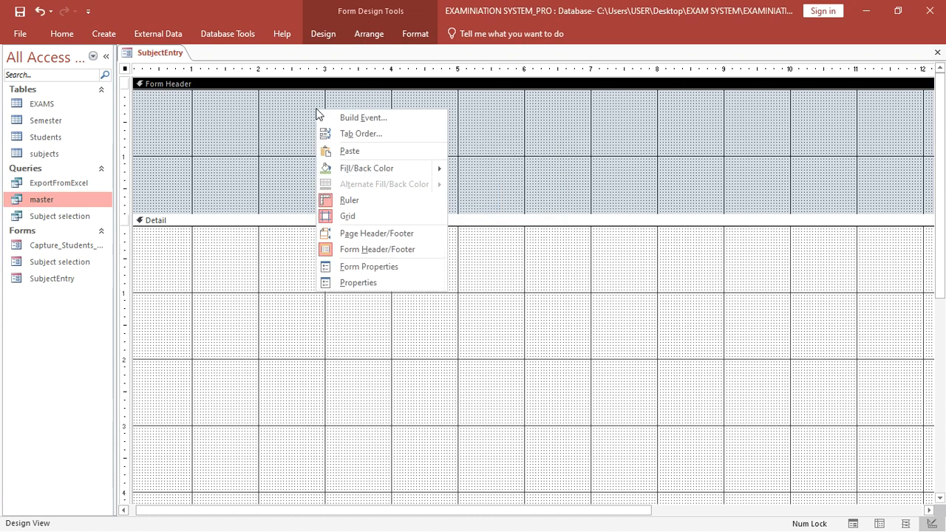
pyautogui.click(365, 283)
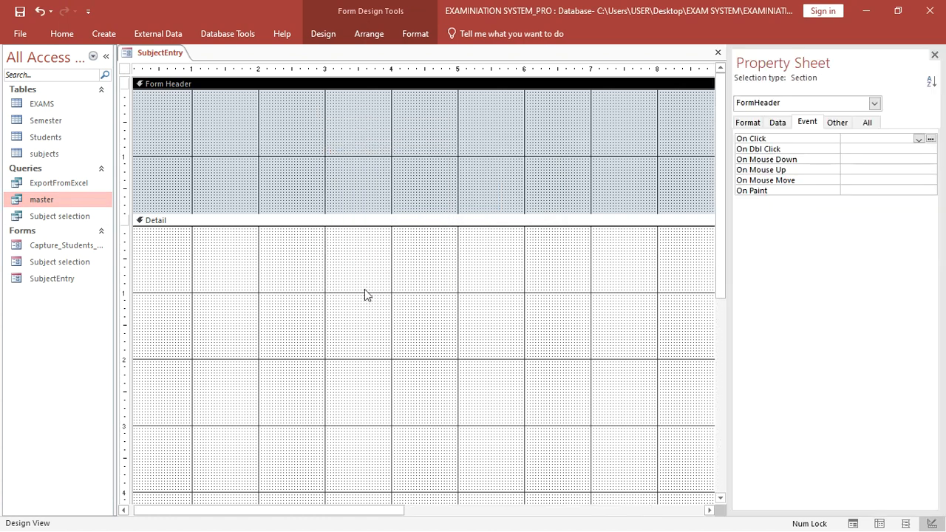
pyautogui.click(875, 104)
pyautogui.click(803, 125)
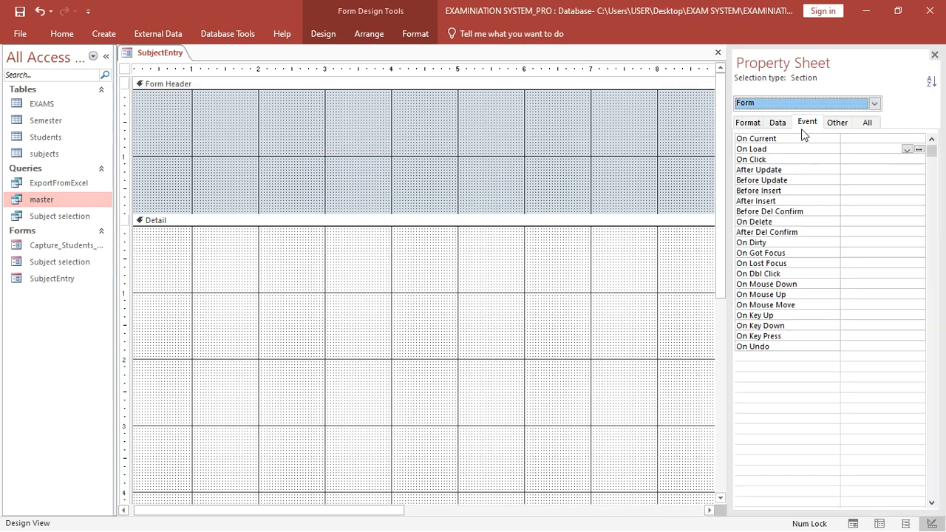
pyautogui.click(865, 123)
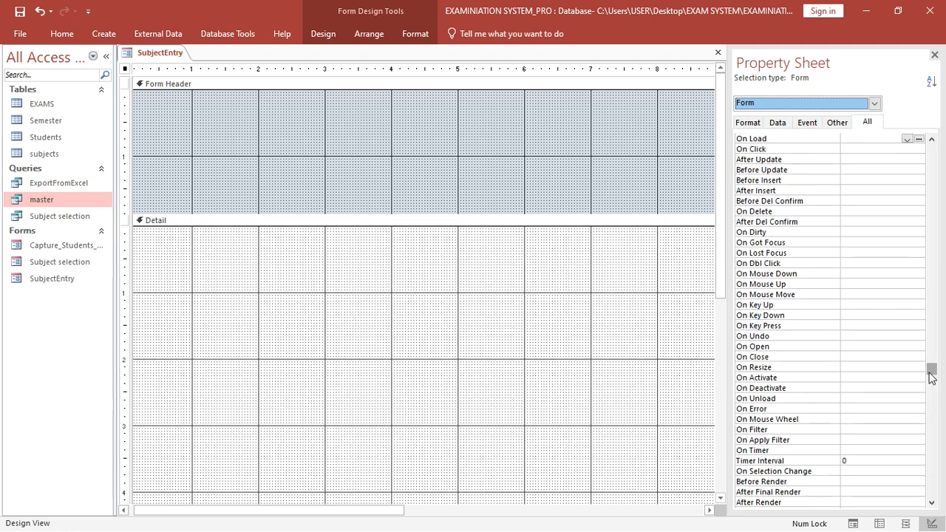
pyautogui.moveTo(931, 370); pyautogui.dragTo(923, 141)
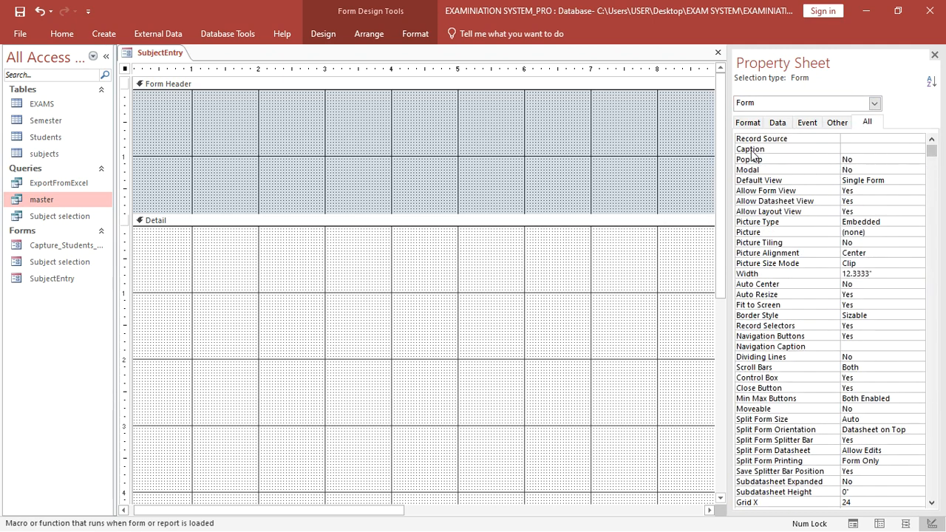
pyautogui.click(845, 138)
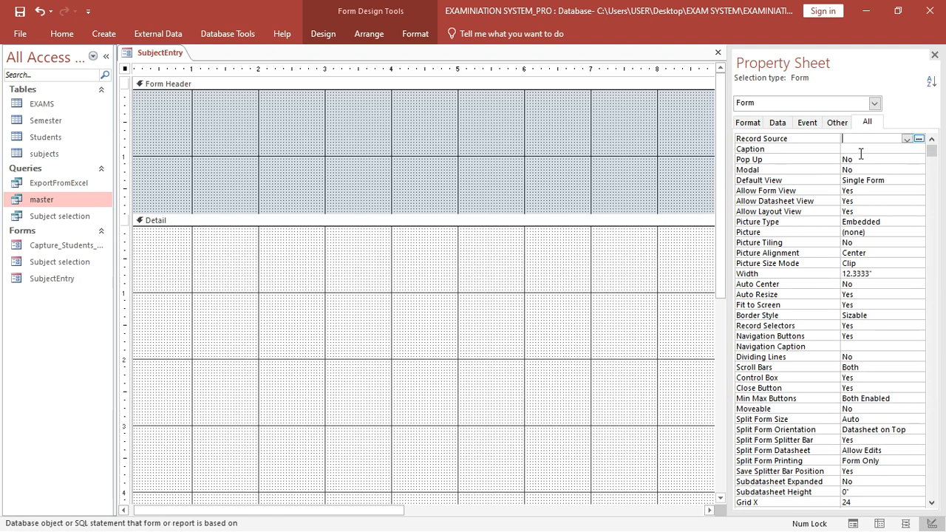
pyautogui.click(907, 140)
pyautogui.click(896, 167)
pyautogui.click(935, 57)
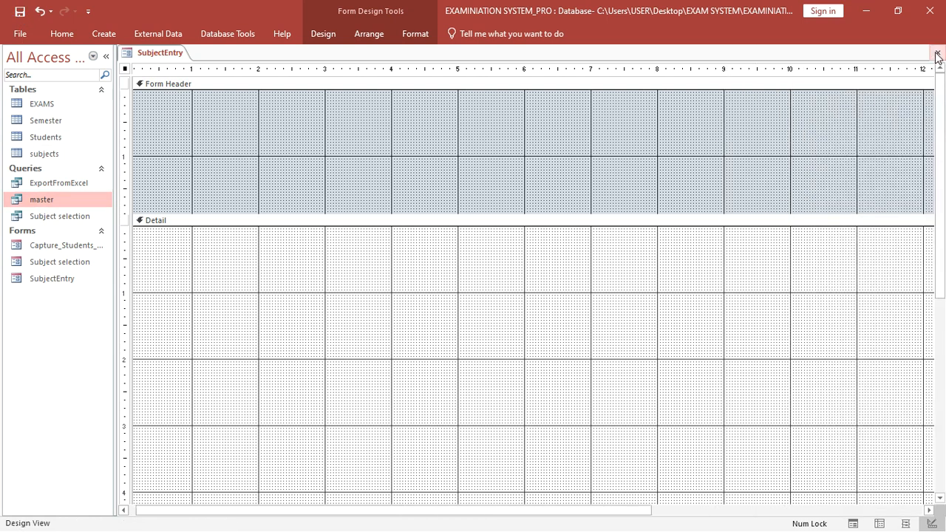
# - Add Admno, ExamAdmo and studentName to Detail, deleting labels and placing studentName beside Admno
pyautogui.click(321, 41)
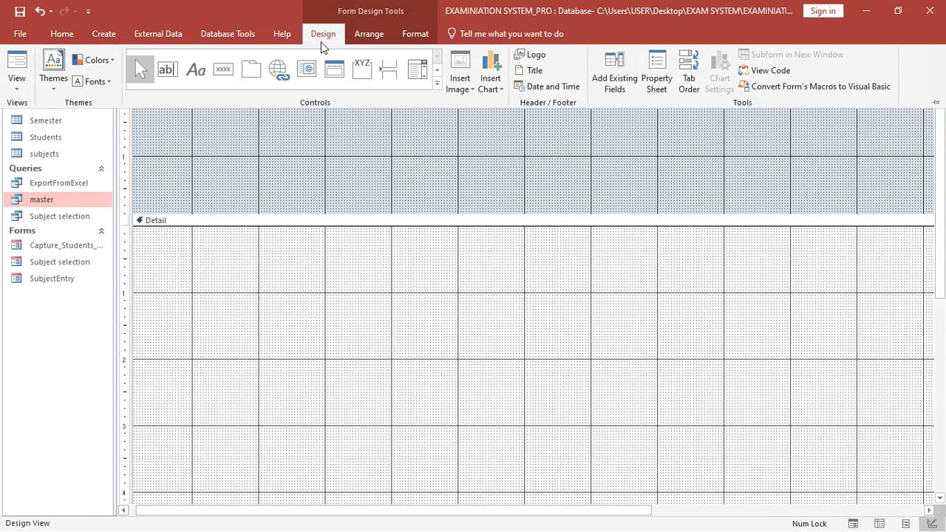
pyautogui.click(618, 86)
pyautogui.click(742, 172)
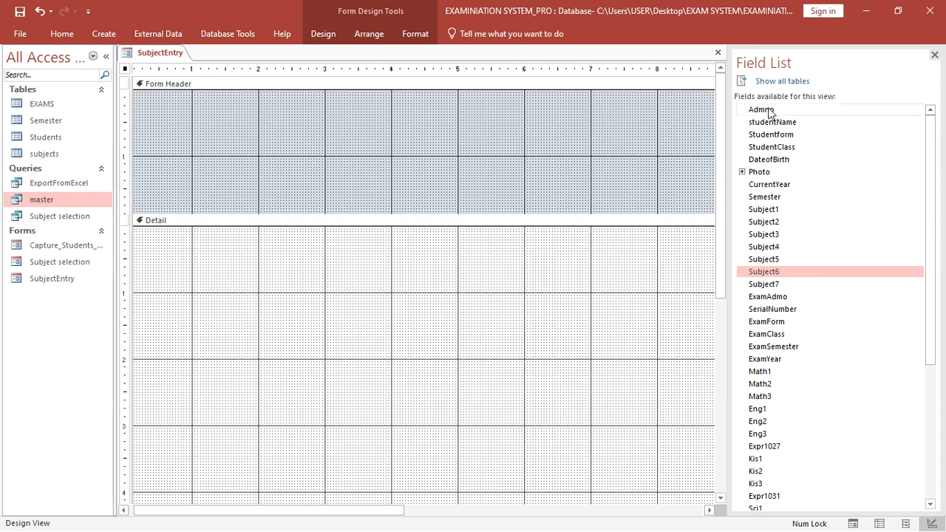
pyautogui.moveTo(760, 109); pyautogui.dragTo(192, 243)
pyautogui.click(136, 250)
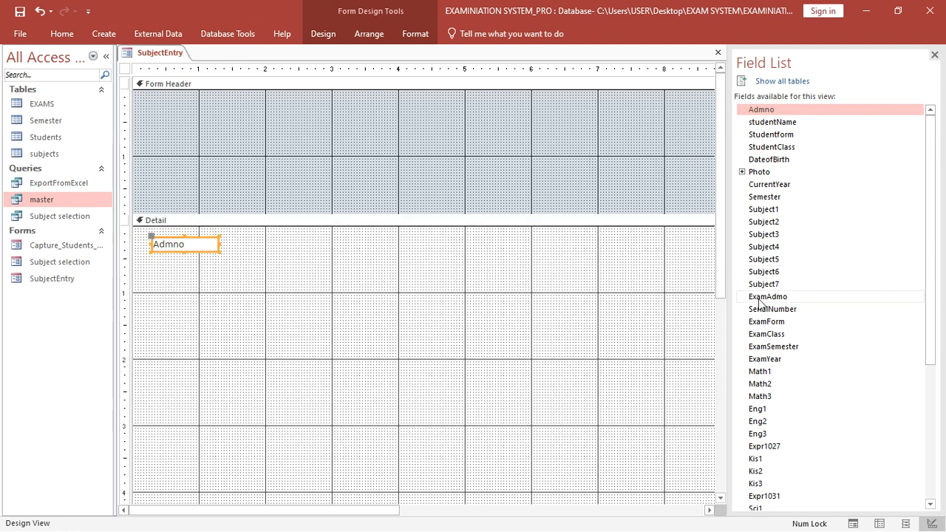
pyautogui.moveTo(765, 303); pyautogui.dragTo(196, 266)
pyautogui.click(151, 286)
pyautogui.press('Delete')
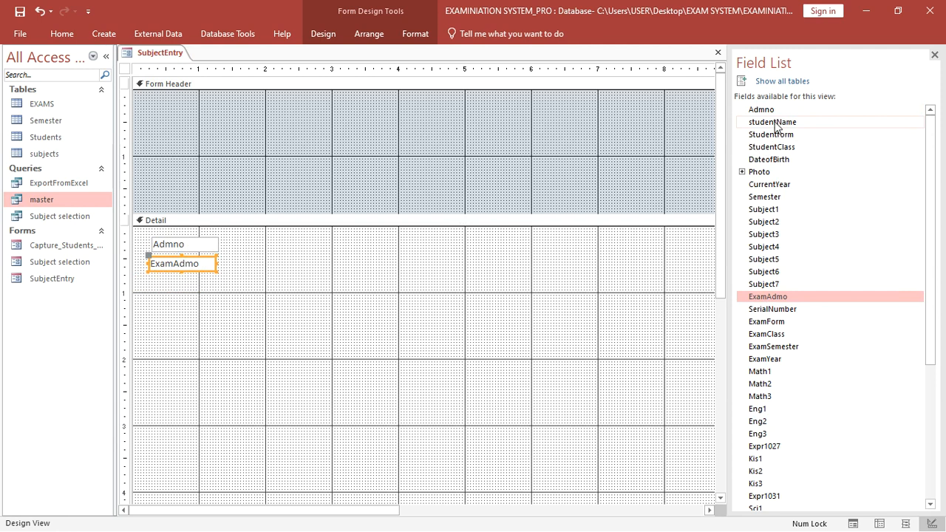
pyautogui.moveTo(772, 123); pyautogui.dragTo(272, 246)
pyautogui.click(224, 249)
pyautogui.press('Delete')
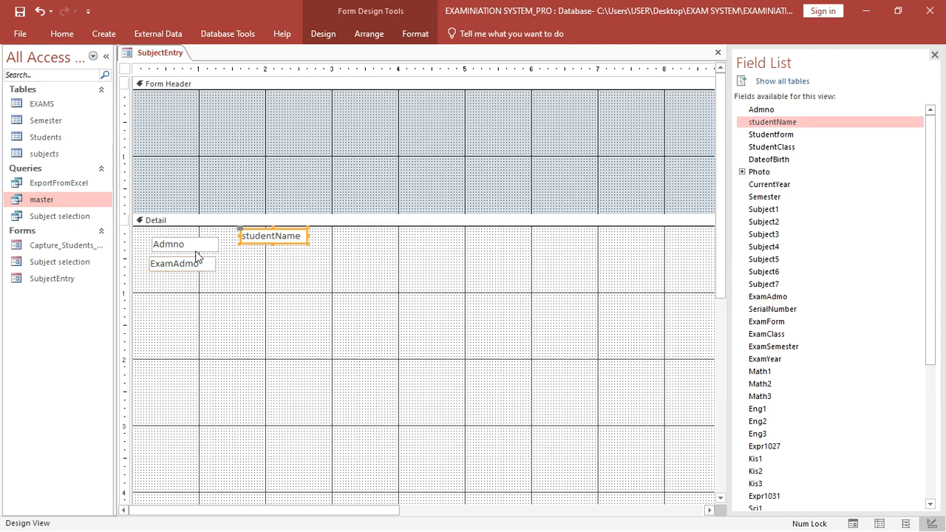
pyautogui.moveTo(193, 244)
pyautogui.mouseDown()
pyautogui.moveTo(175, 232)
pyautogui.moveTo(197, 234)
pyautogui.moveTo(186, 232)
pyautogui.mouseUp()
pyautogui.moveTo(257, 241); pyautogui.dragTo(322, 234)
# - Add Studentform, ExamForm without its label, and StudentClass to the Detail section
pyautogui.moveTo(776, 135); pyautogui.dragTo(433, 269)
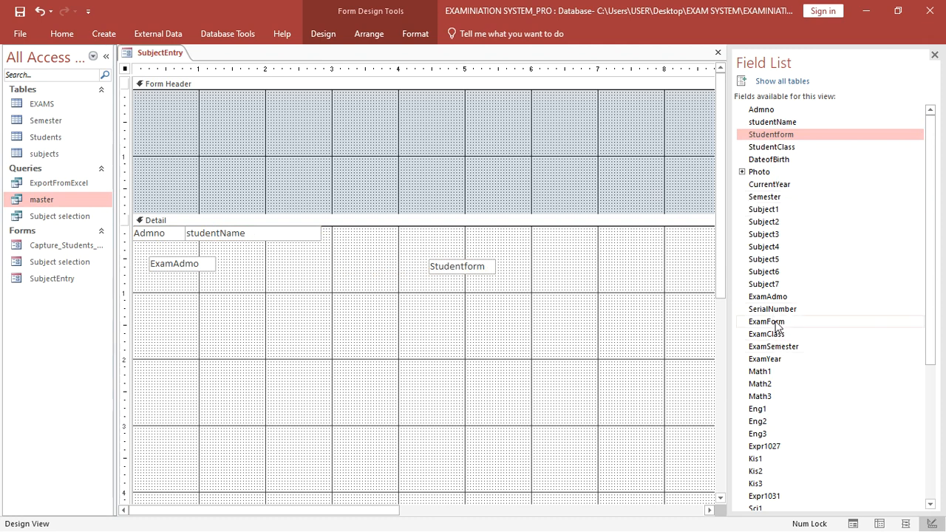
pyautogui.moveTo(774, 322); pyautogui.dragTo(445, 285)
pyautogui.click(410, 314)
pyautogui.press('Delete')
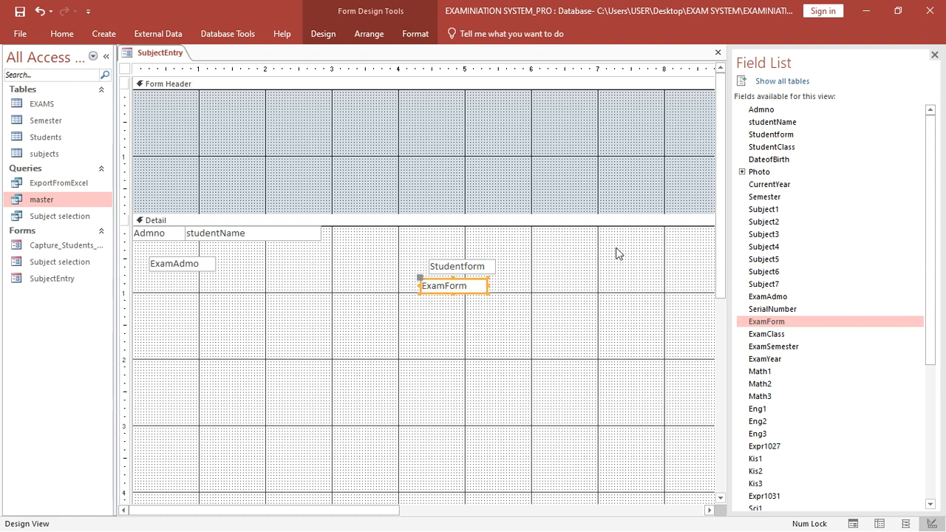
pyautogui.moveTo(772, 147); pyautogui.dragTo(552, 270)
# - Add ExamClass, Semester, ExamSemester, CurrentYear and ExamYear to Detail, removing their labels
pyautogui.click(492, 273)
pyautogui.press('Delete')
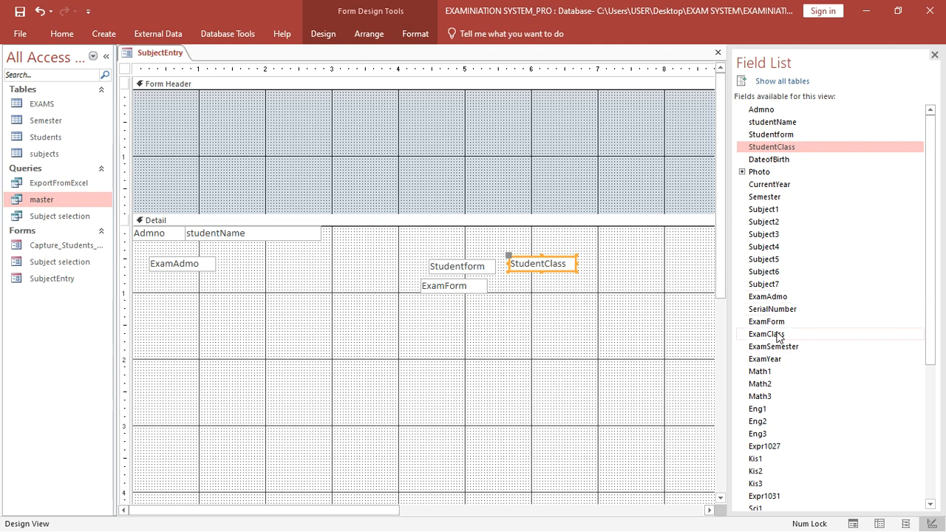
pyautogui.moveTo(772, 336); pyautogui.dragTo(516, 290)
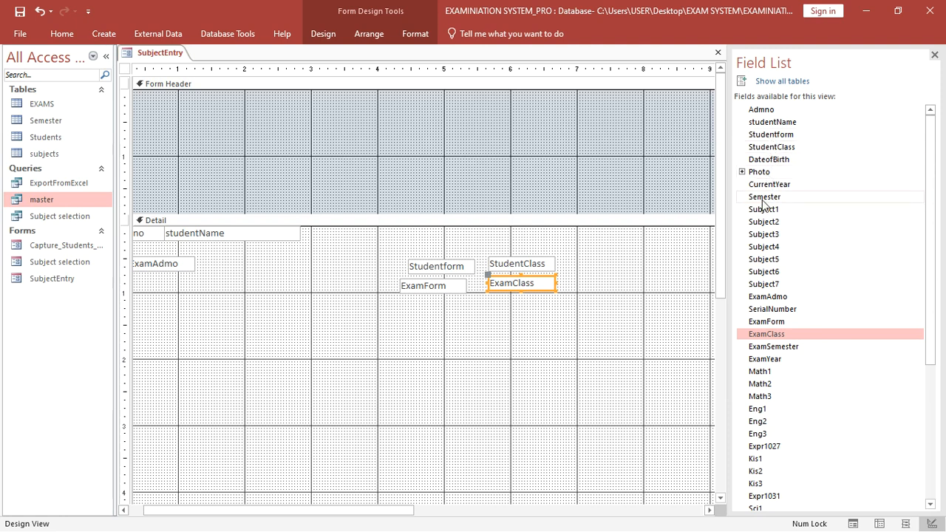
pyautogui.moveTo(764, 202); pyautogui.dragTo(584, 297)
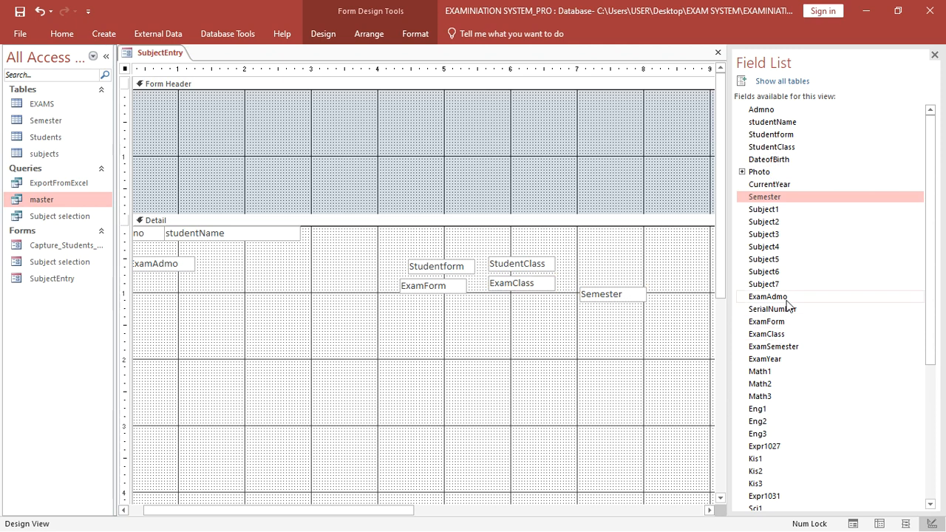
pyautogui.moveTo(773, 347); pyautogui.dragTo(608, 314)
pyautogui.click(575, 336)
pyautogui.press('Delete')
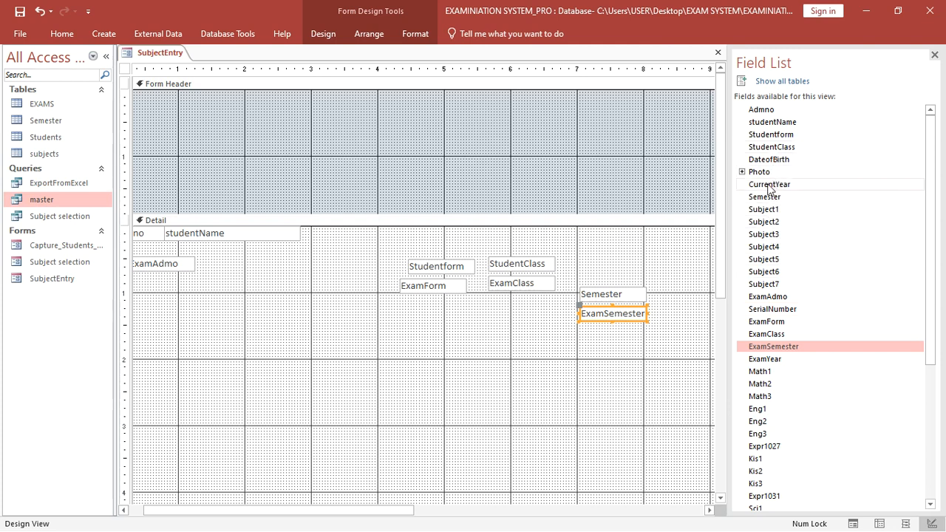
pyautogui.moveTo(776, 186); pyautogui.dragTo(655, 245)
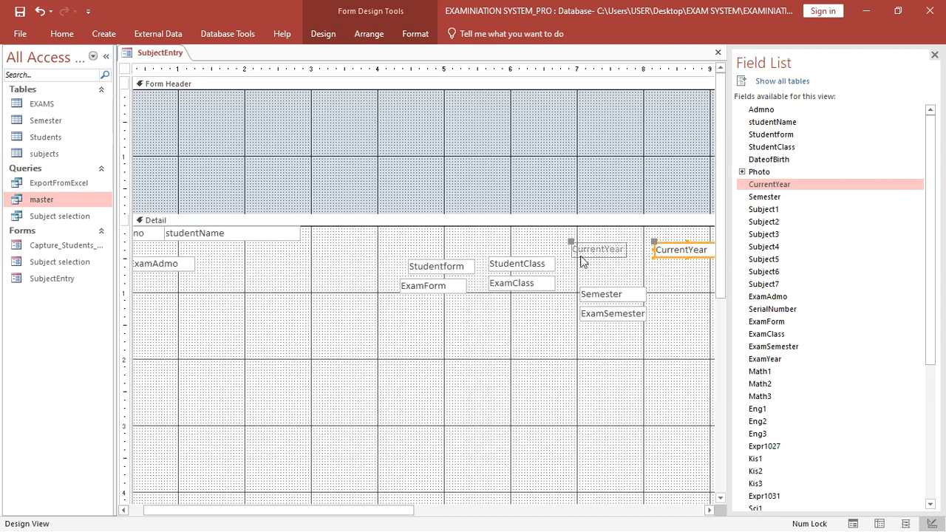
pyautogui.click(589, 253)
pyautogui.press('Delete')
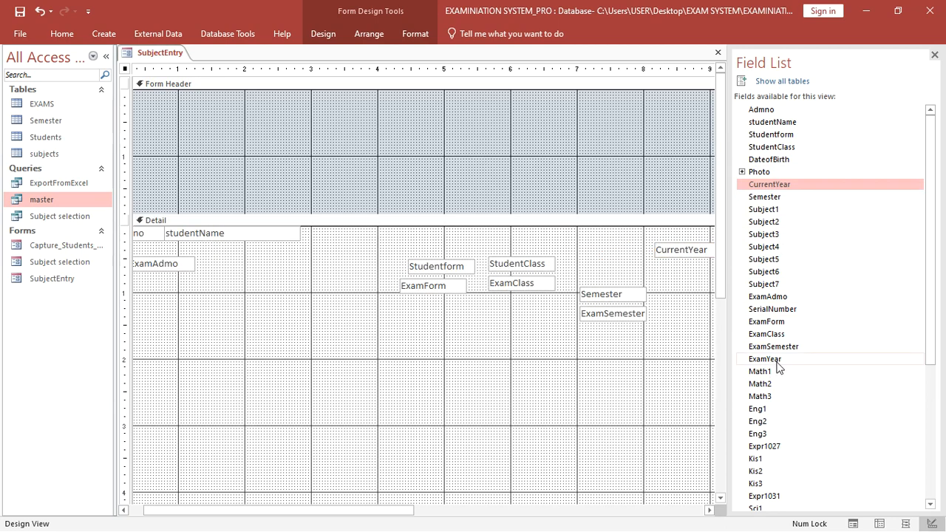
pyautogui.moveTo(769, 359); pyautogui.dragTo(666, 271)
pyautogui.click(633, 285)
pyautogui.press('Delete')
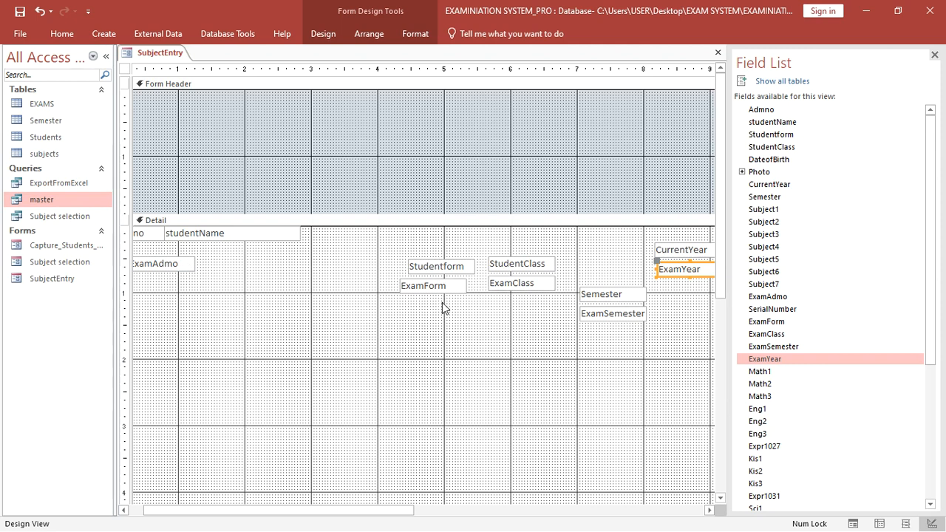
# - Right-align the Admno text box so its value shows
pyautogui.click(154, 235)
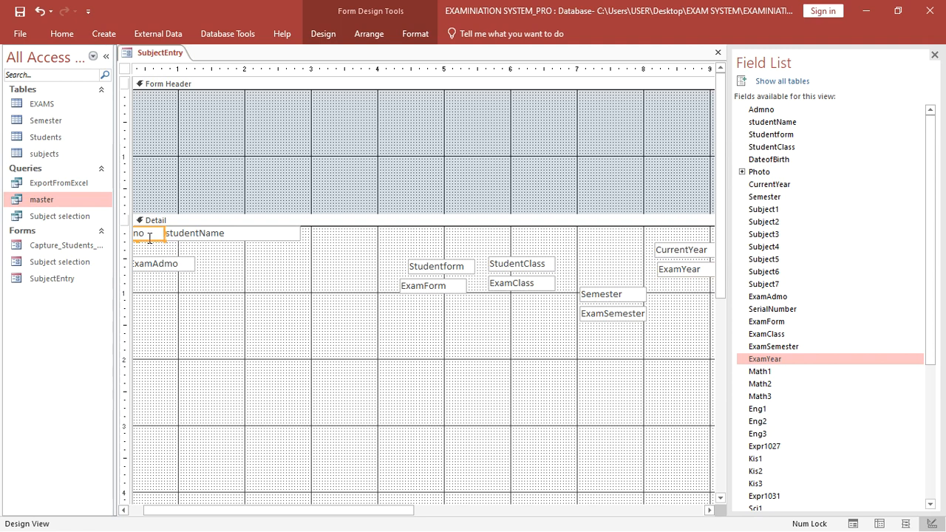
pyautogui.click(415, 35)
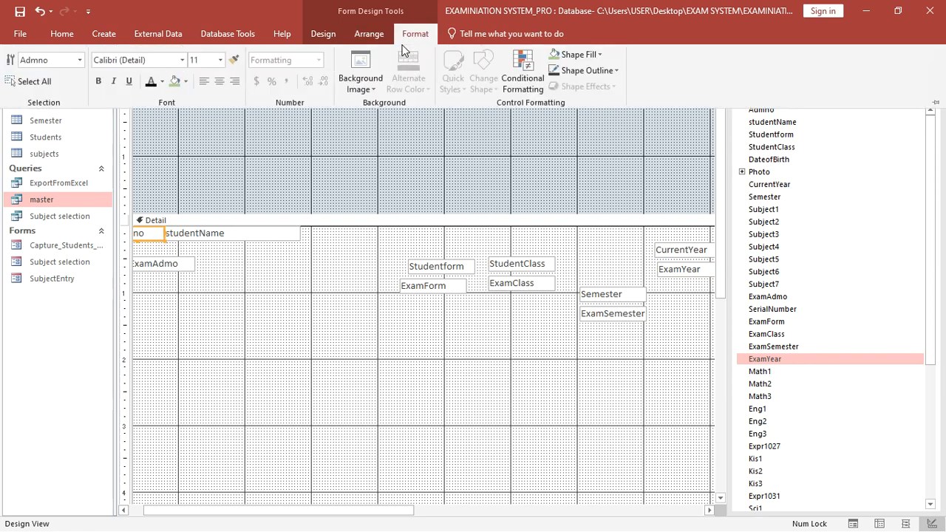
pyautogui.click(235, 82)
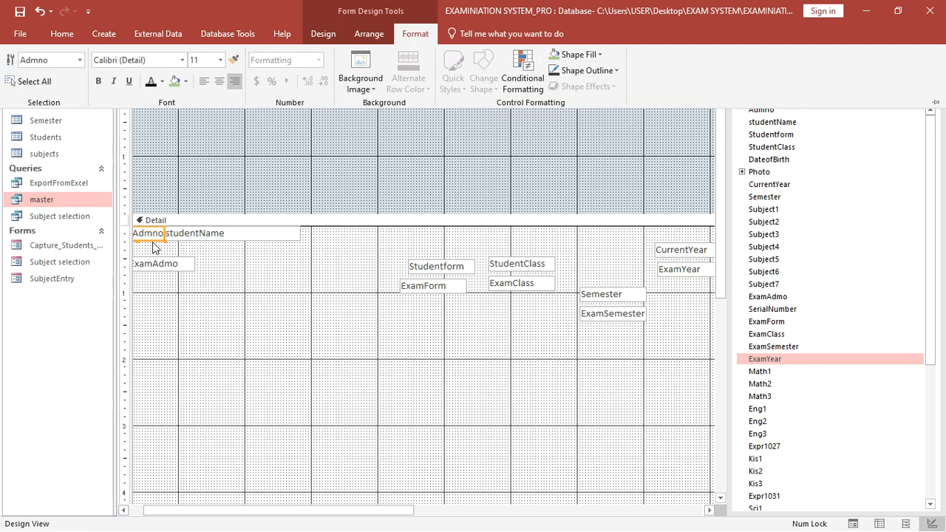
pyautogui.click(152, 272)
pyautogui.click(170, 269)
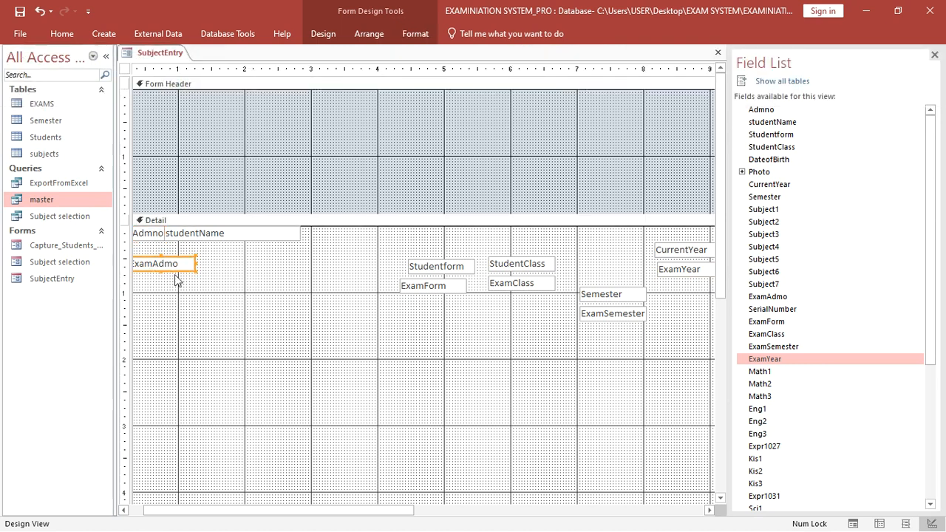
# - Hide ExamAdmo, narrow it to 0.625 inches, and move Studentform beside studentName
pyautogui.click(319, 36)
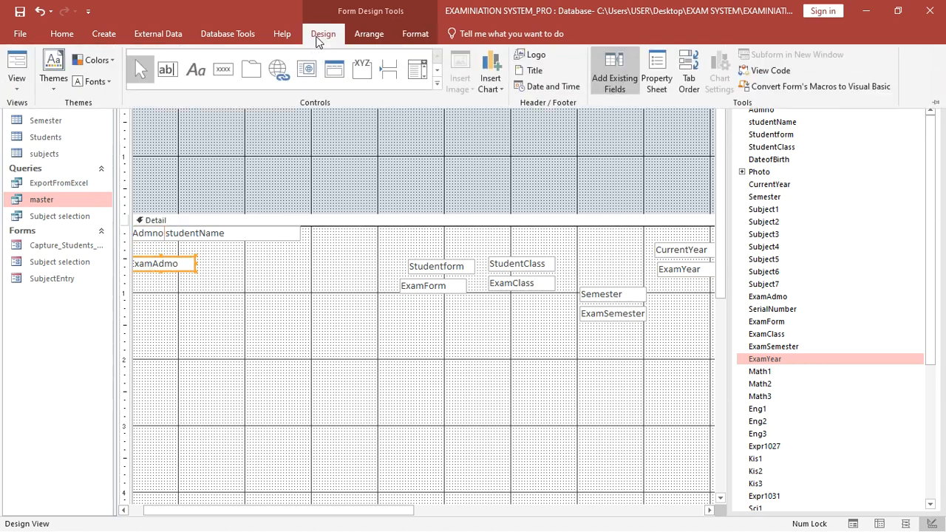
pyautogui.click(656, 83)
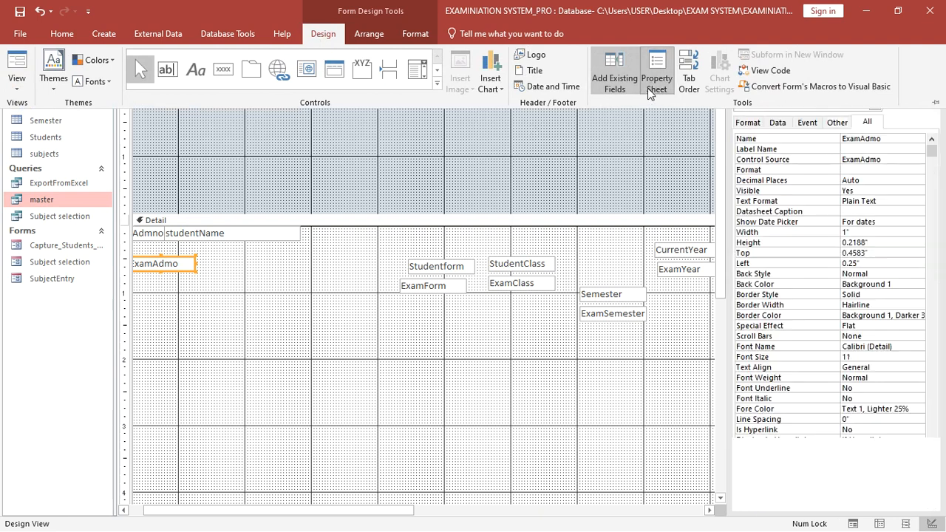
pyautogui.click(188, 266)
pyautogui.click(201, 271)
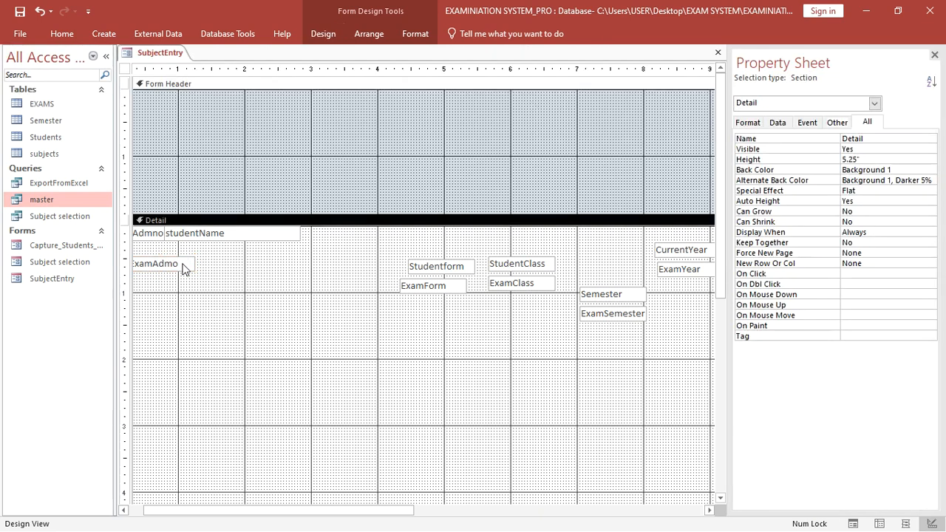
pyautogui.click(183, 264)
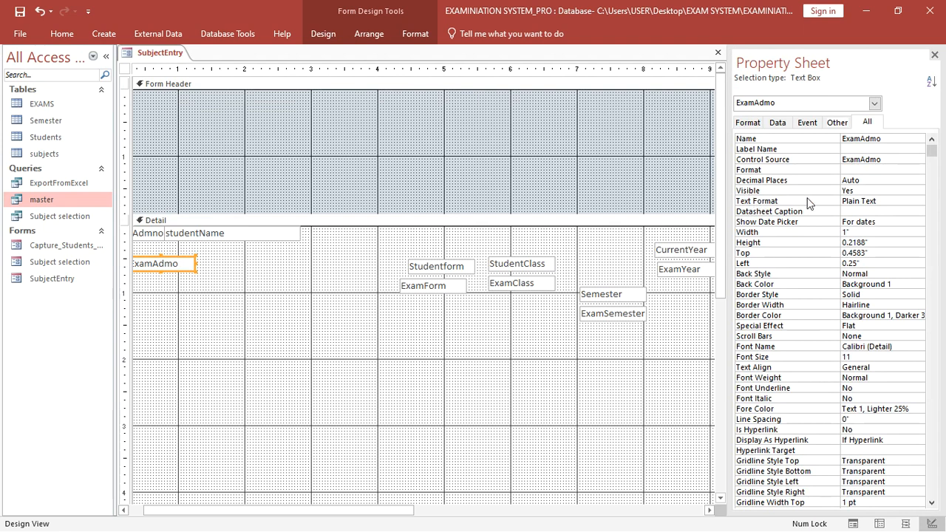
pyautogui.doubleClick(858, 190)
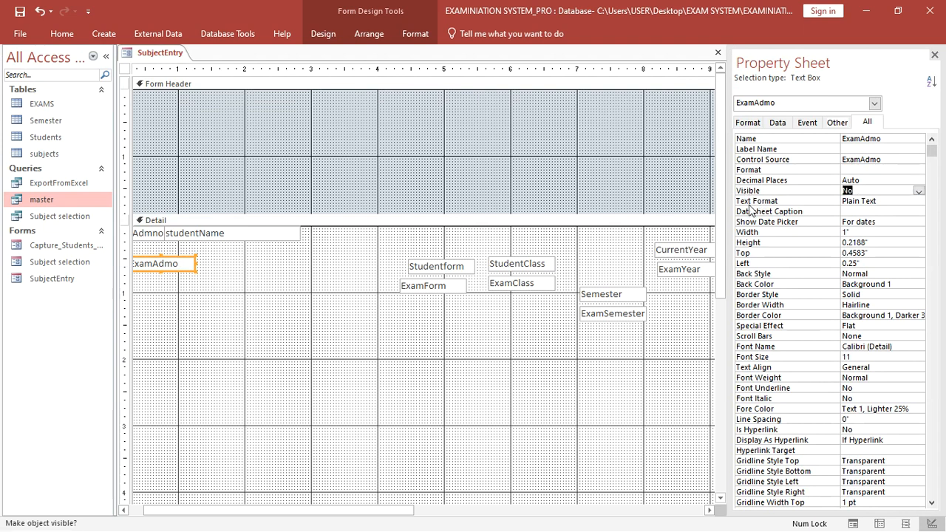
pyautogui.moveTo(195, 264); pyautogui.dragTo(156, 234)
pyautogui.click(180, 276)
pyautogui.click(221, 233)
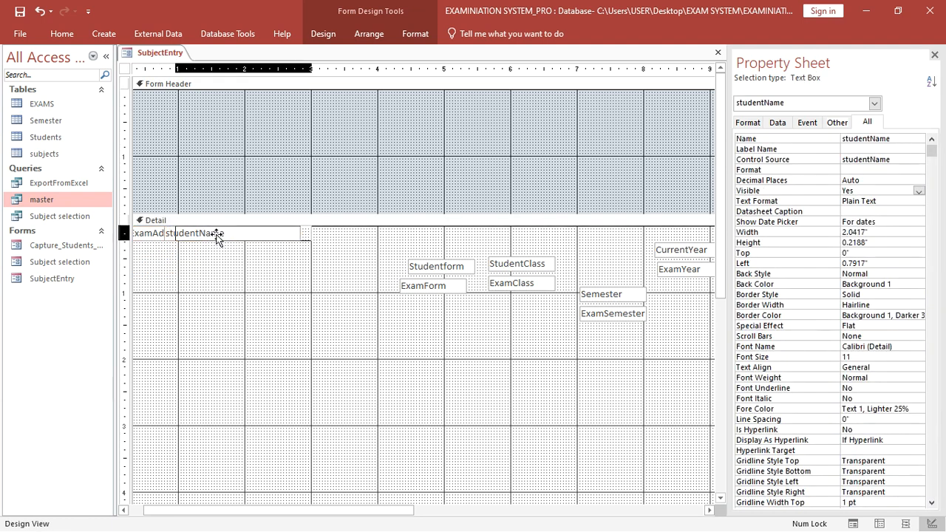
pyautogui.click(237, 272)
pyautogui.moveTo(427, 268); pyautogui.dragTo(344, 233)
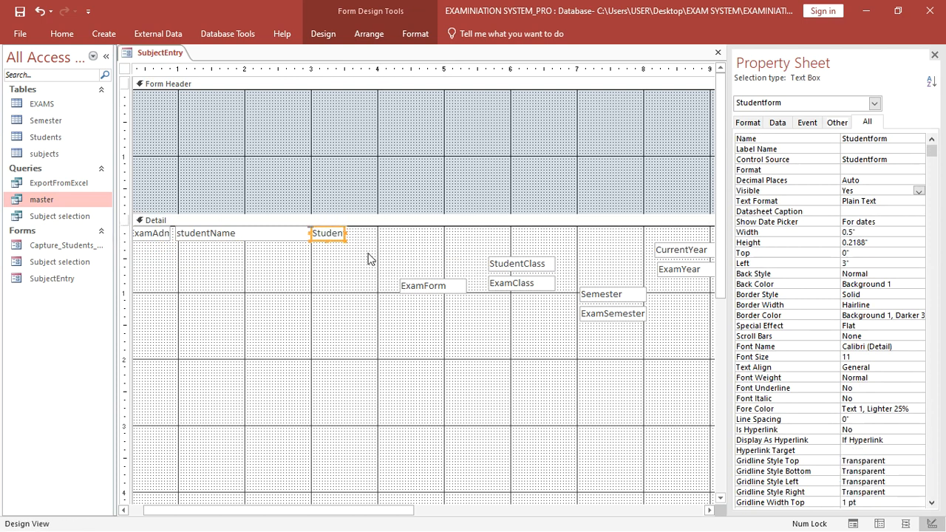
# - Hide and narrow ExamForm, then move StudentClass into the top row
pyautogui.click(426, 292)
pyautogui.moveTo(427, 293); pyautogui.dragTo(352, 286)
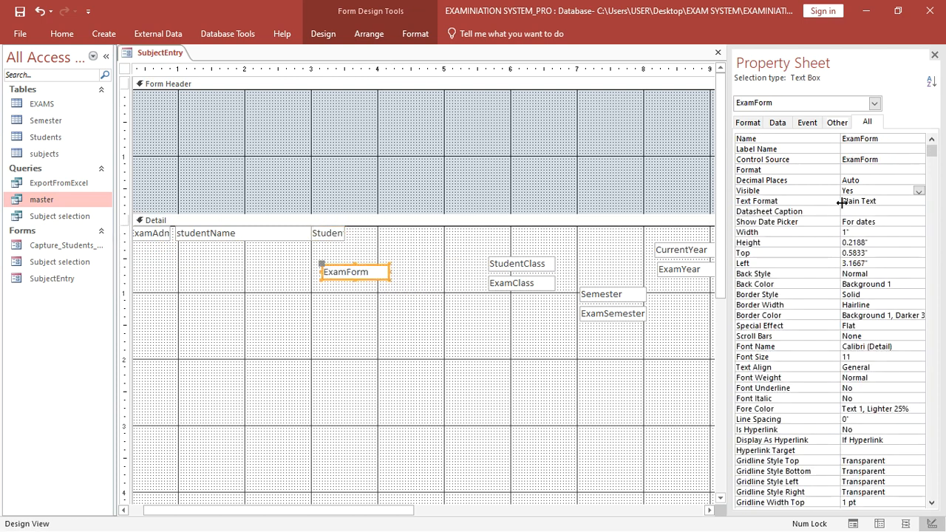
pyautogui.doubleClick(864, 193)
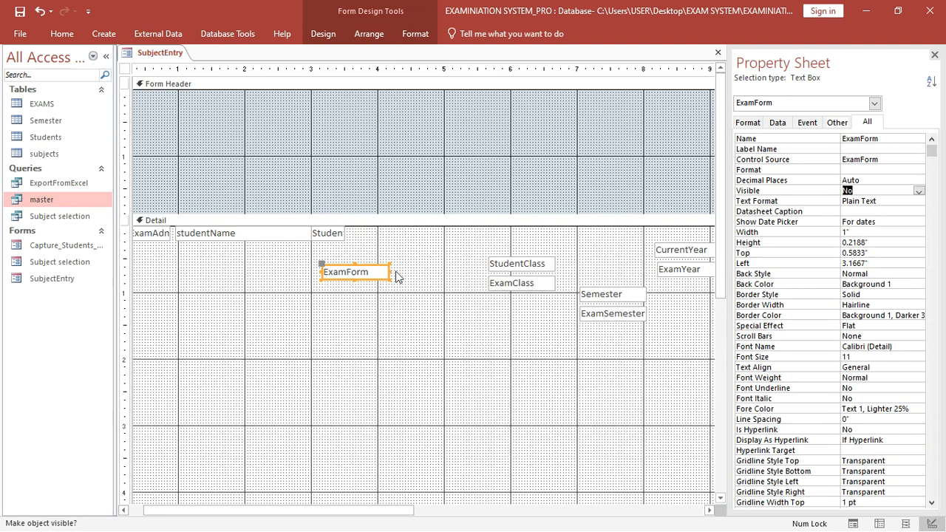
pyautogui.moveTo(388, 271); pyautogui.dragTo(337, 235)
pyautogui.click(376, 298)
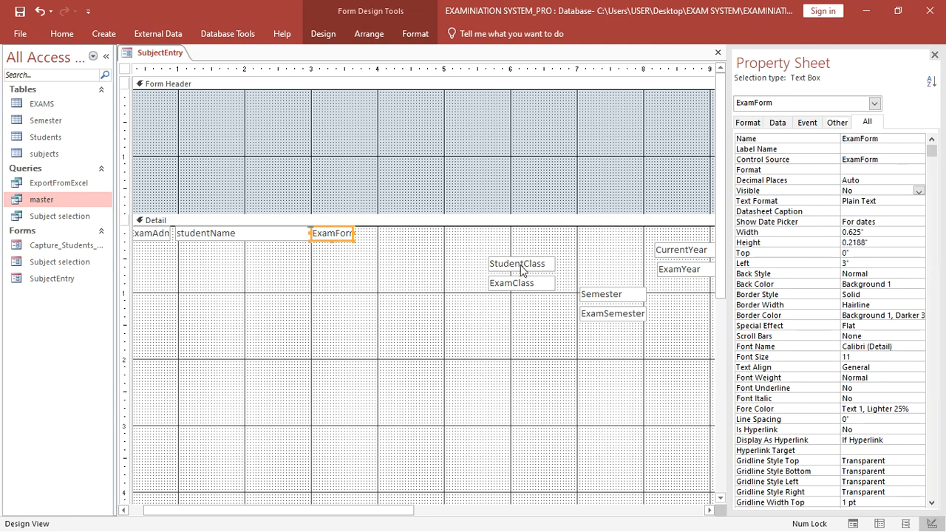
pyautogui.moveTo(521, 270); pyautogui.dragTo(422, 233)
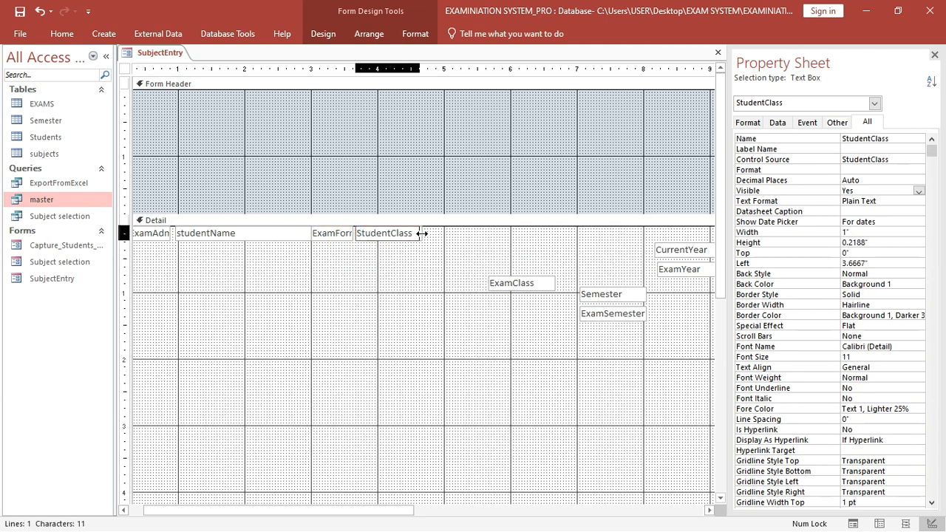
# - Hide ExamClass and ExamSemester, stacking them over StudentClass and Semester in the top row
pyautogui.click(490, 279)
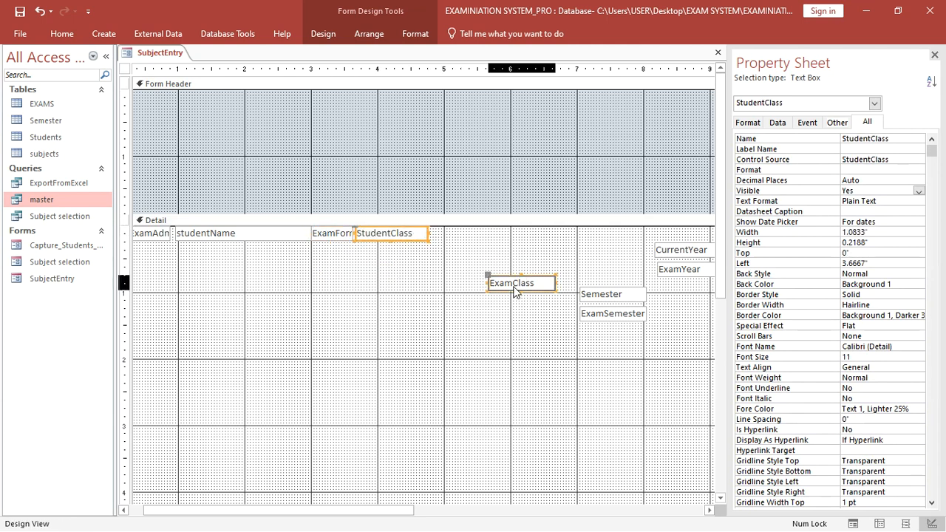
pyautogui.doubleClick(878, 192)
pyautogui.moveTo(556, 281); pyautogui.dragTo(404, 237)
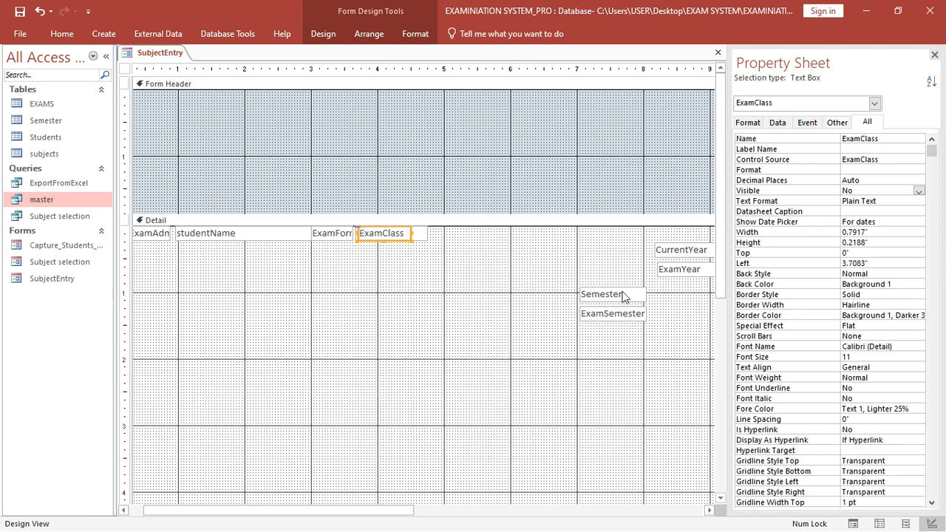
pyautogui.moveTo(623, 296); pyautogui.dragTo(480, 231)
pyautogui.click(609, 313)
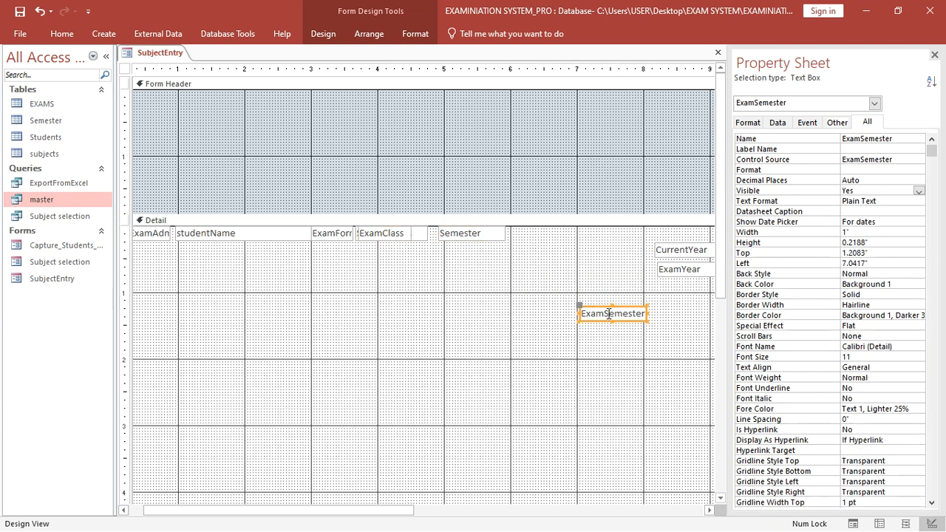
pyautogui.doubleClick(861, 190)
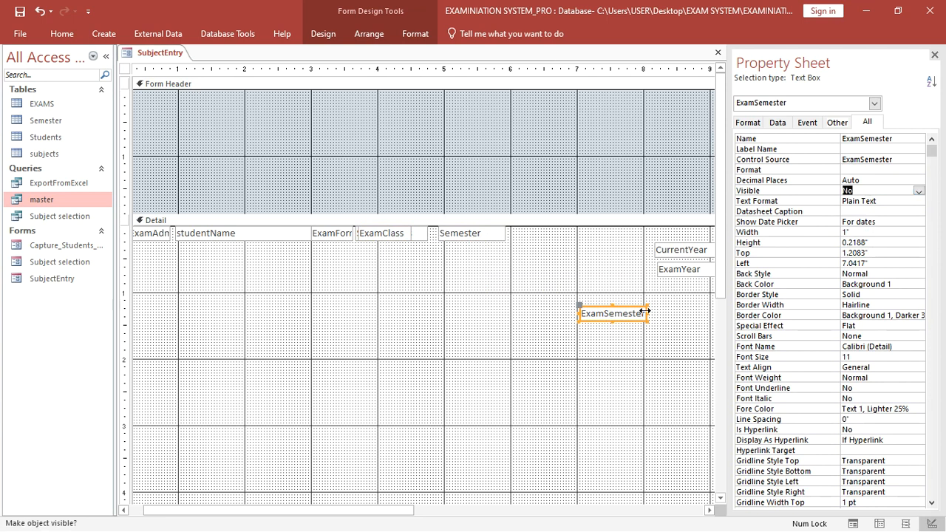
pyautogui.click(633, 342)
pyautogui.moveTo(628, 318); pyautogui.dragTo(484, 235)
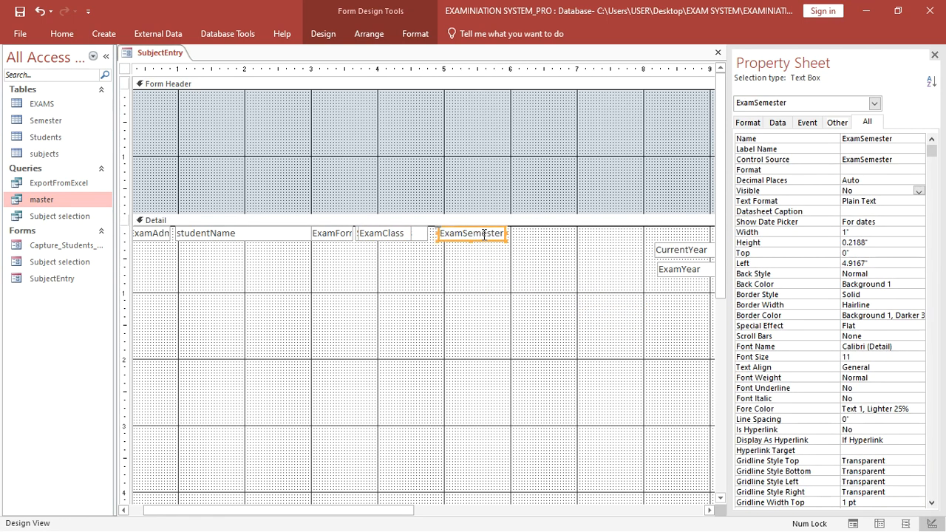
# - Move CurrentYear into the top row and hide ExamYear stacked over it
pyautogui.moveTo(684, 249); pyautogui.dragTo(540, 225)
pyautogui.click(683, 268)
pyautogui.moveTo(683, 267); pyautogui.dragTo(577, 268)
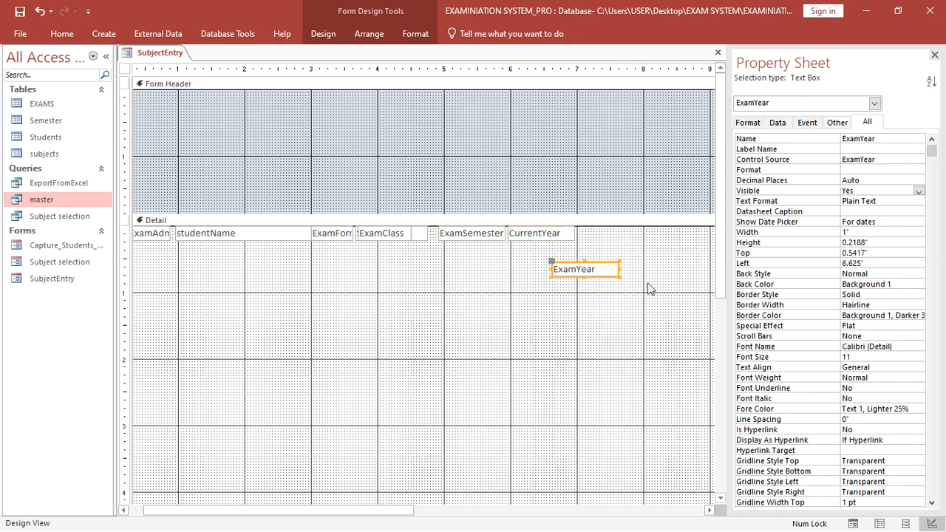
pyautogui.click(878, 191)
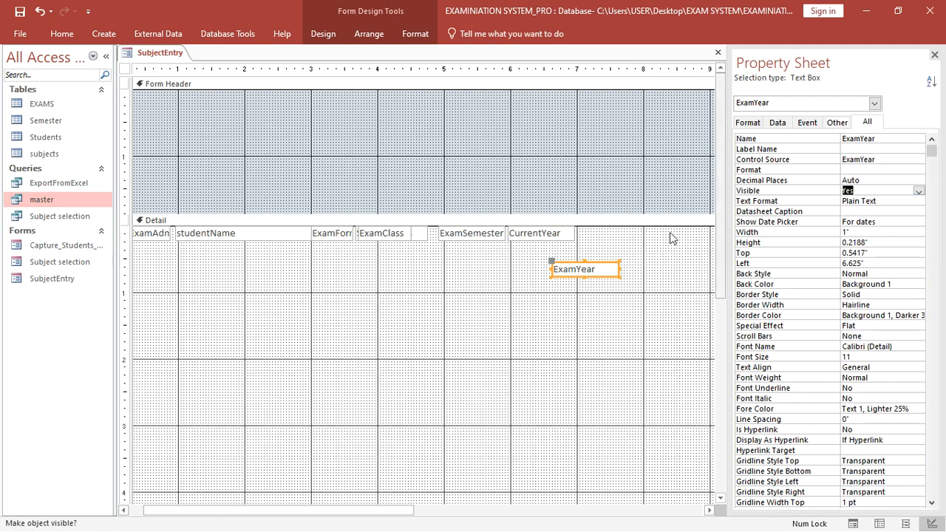
pyautogui.click(635, 294)
pyautogui.moveTo(606, 273); pyautogui.dragTo(136, 243)
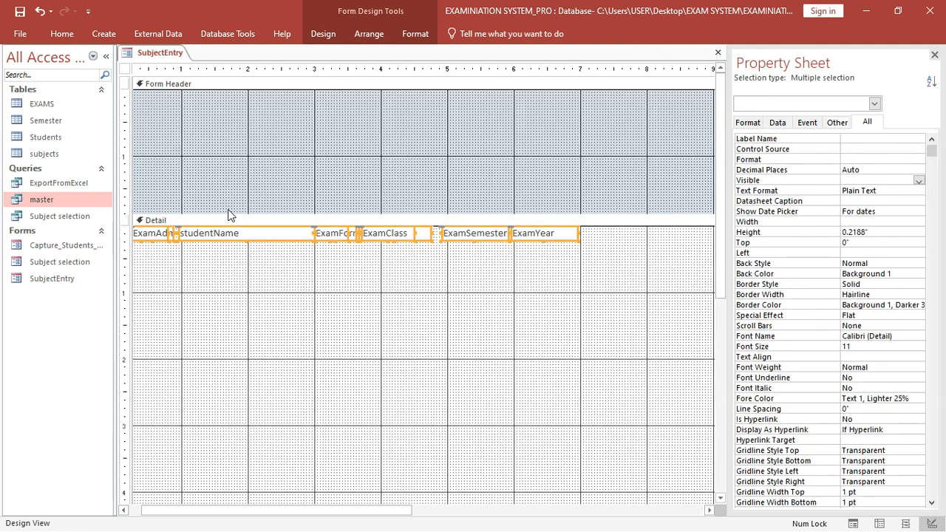
# - Make the selected top-row boxes' text bold from the Format tab
pyautogui.click(415, 33)
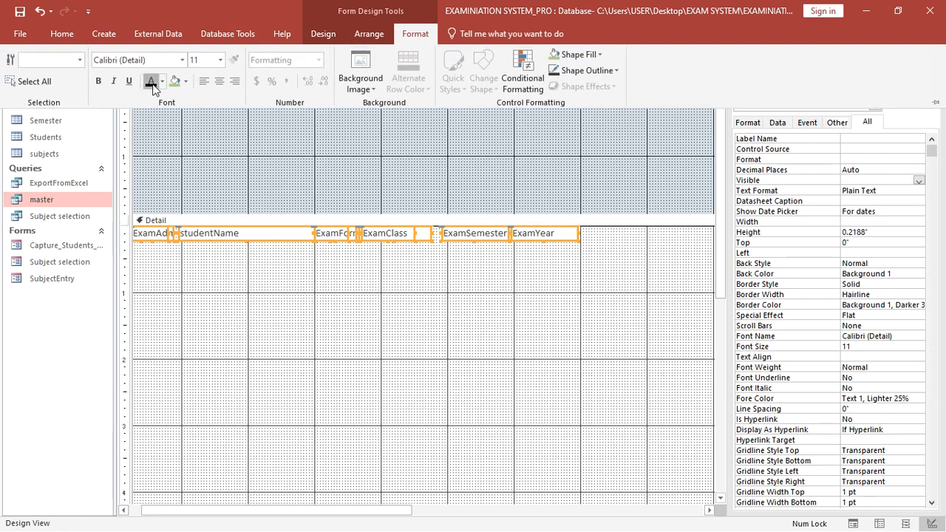
pyautogui.click(98, 81)
pyautogui.click(438, 337)
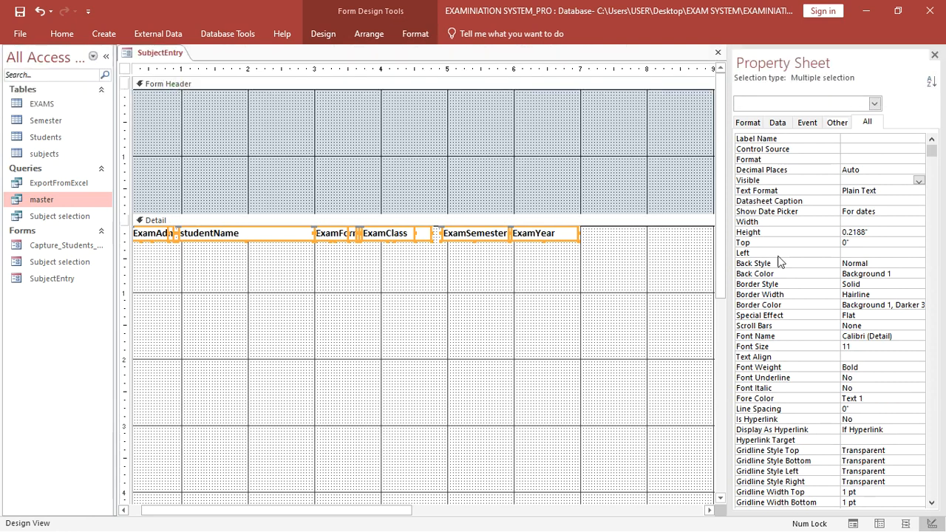
# - Close the Property Sheet and show the Field List instead
pyautogui.click(935, 56)
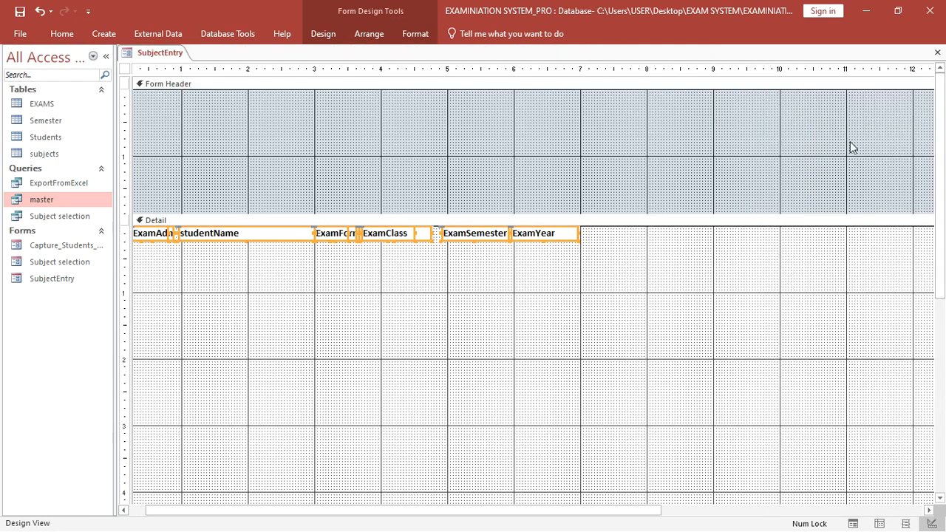
pyautogui.click(331, 33)
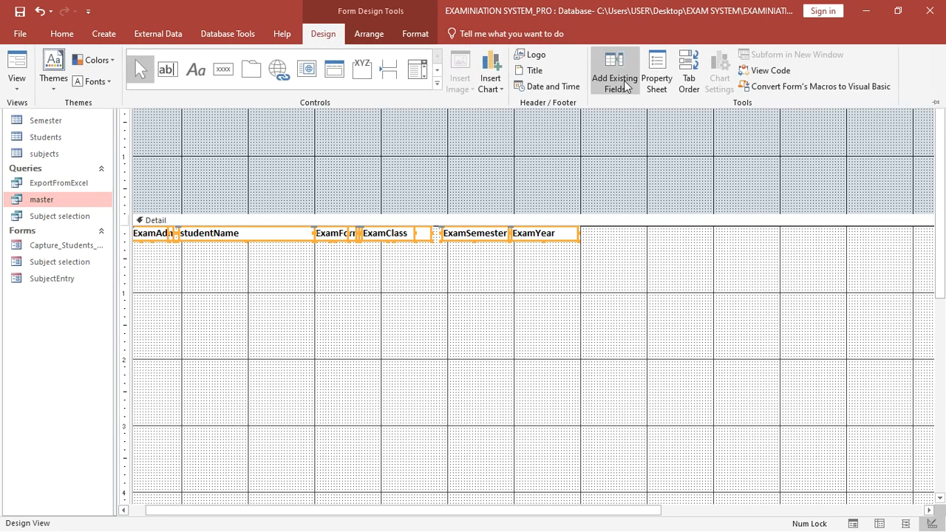
pyautogui.click(620, 83)
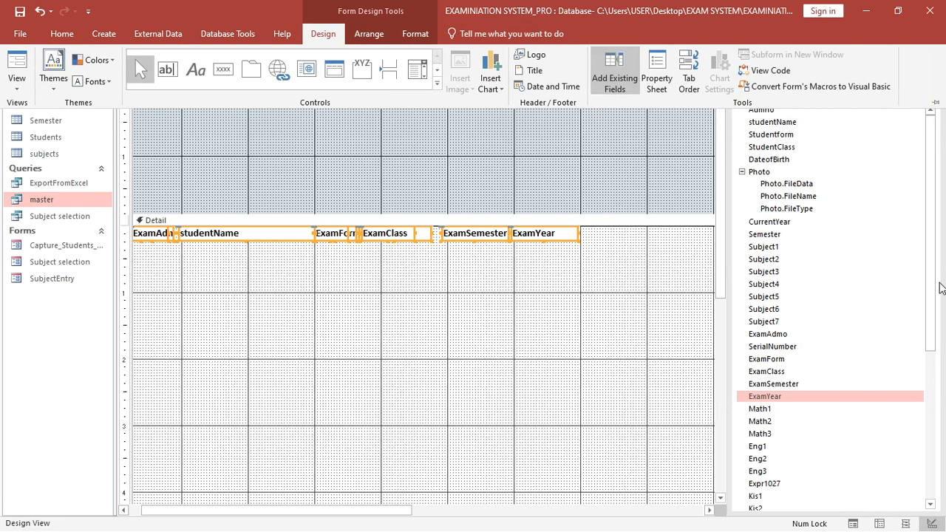
# - Add Math1, Math2 and Math3 text boxes to the Detail section, deleting their labels
pyautogui.moveTo(941, 288); pyautogui.dragTo(937, 399)
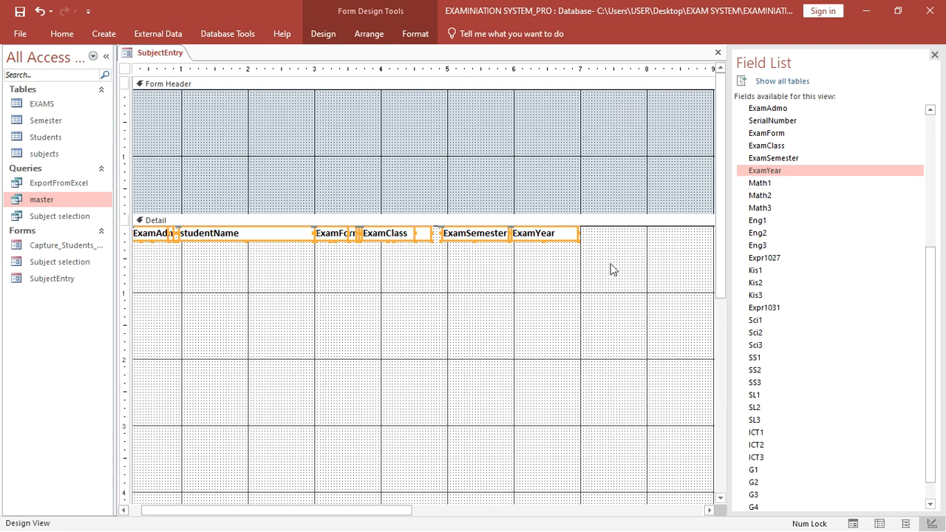
pyautogui.moveTo(759, 182); pyautogui.dragTo(621, 237)
pyautogui.click(578, 235)
pyautogui.press('Delete')
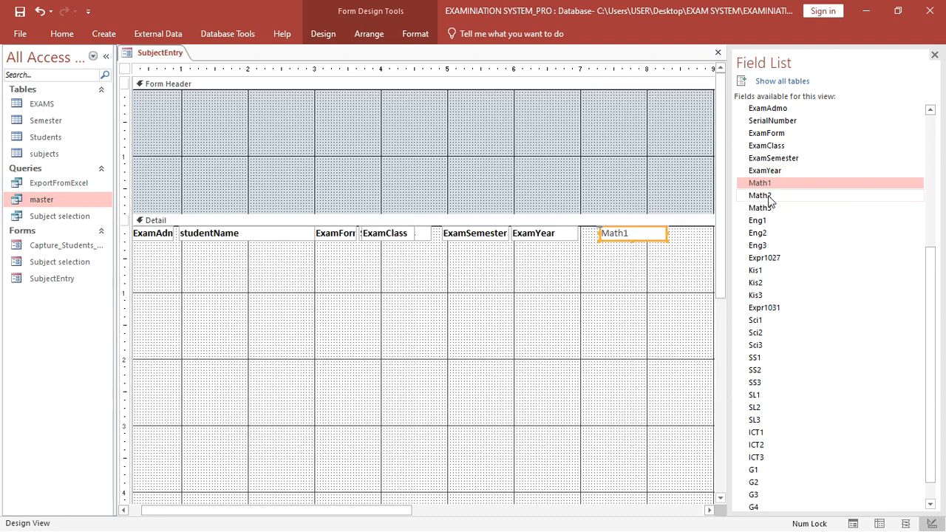
pyautogui.moveTo(760, 195); pyautogui.dragTo(608, 235)
pyautogui.press('Delete')
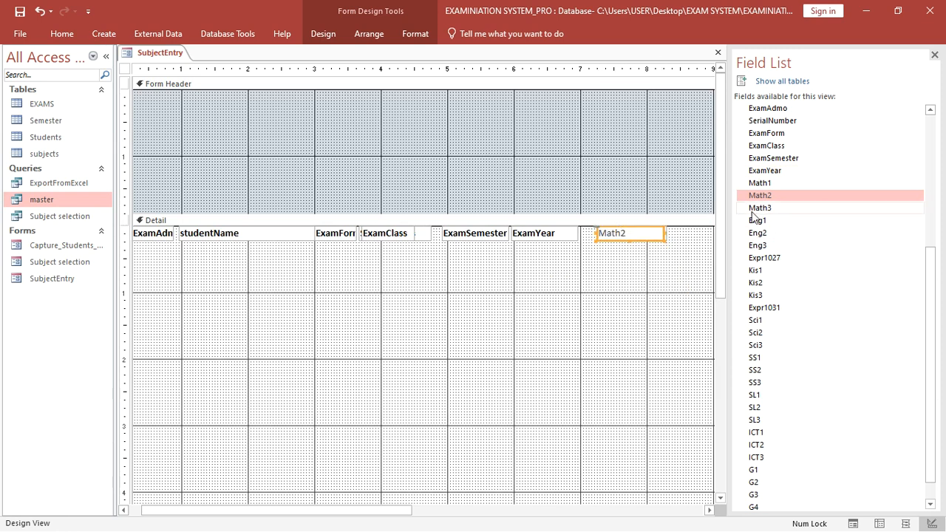
pyautogui.moveTo(760, 208); pyautogui.dragTo(619, 238)
pyautogui.click(552, 325)
pyautogui.press('Delete')
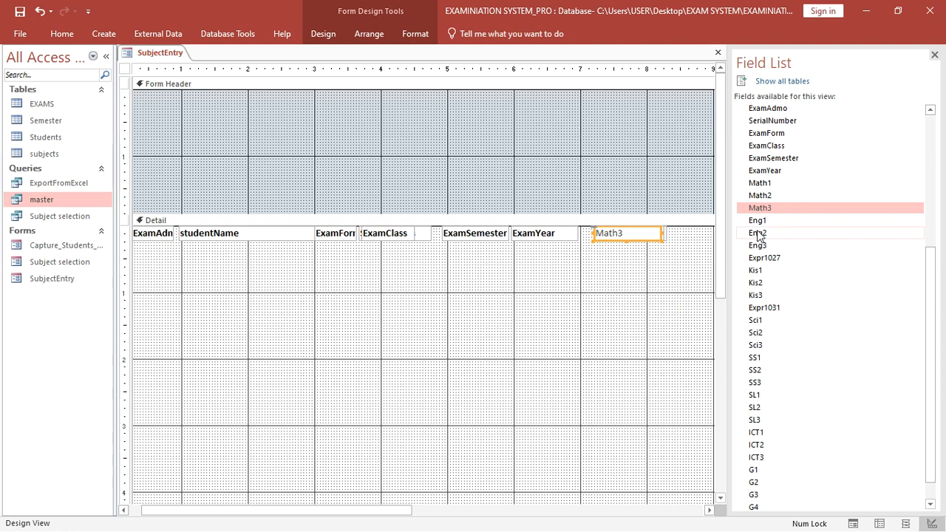
# - Add Eng1, Eng2 and Eng3 text boxes to Detail without their labels
pyautogui.moveTo(757, 221); pyautogui.dragTo(627, 237)
pyautogui.click(537, 289)
pyautogui.press('Delete')
pyautogui.moveTo(757, 235); pyautogui.dragTo(610, 233)
pyautogui.click(557, 314)
pyautogui.press('Delete')
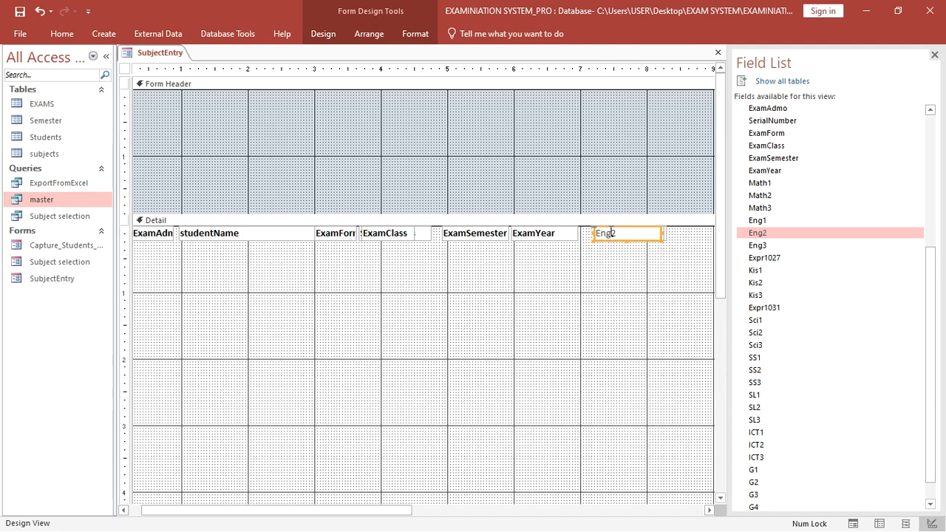
pyautogui.moveTo(760, 246); pyautogui.dragTo(619, 235)
pyautogui.click(549, 315)
pyautogui.press('Delete')
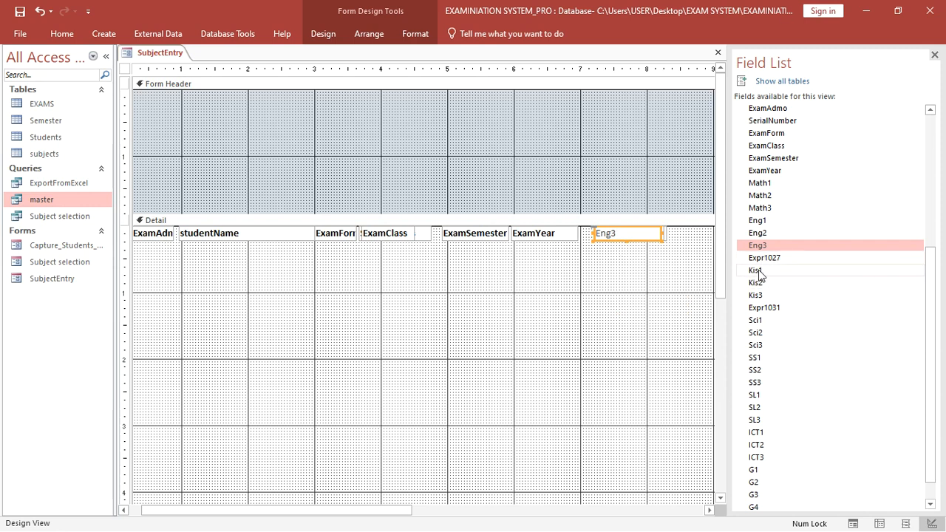
# - Add label-free Kis1, Kis2 and Kis3 text boxes, then drop in the Sci1 field
pyautogui.moveTo(755, 272); pyautogui.dragTo(629, 234)
pyautogui.click(548, 300)
pyautogui.press('Delete')
pyautogui.moveTo(755, 283); pyautogui.dragTo(626, 234)
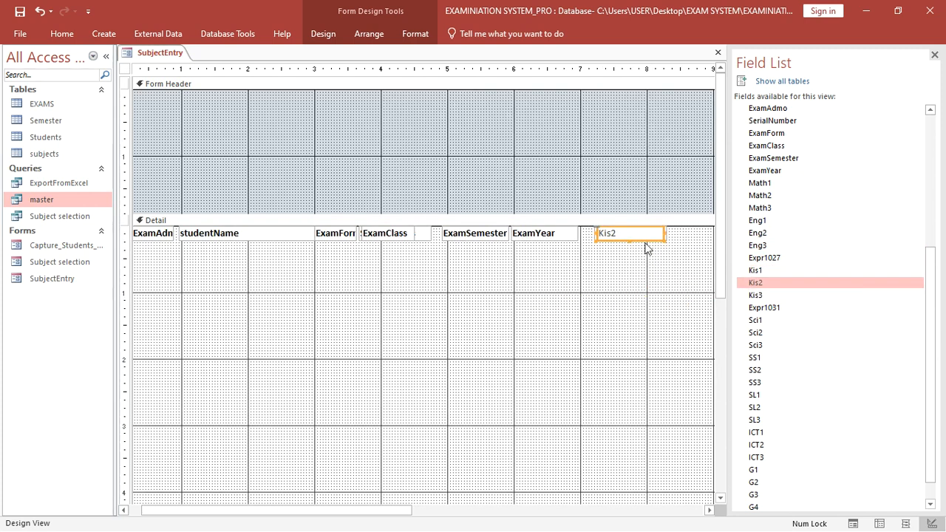
pyautogui.moveTo(758, 296); pyautogui.dragTo(625, 235)
pyautogui.click(570, 306)
pyautogui.press('Delete')
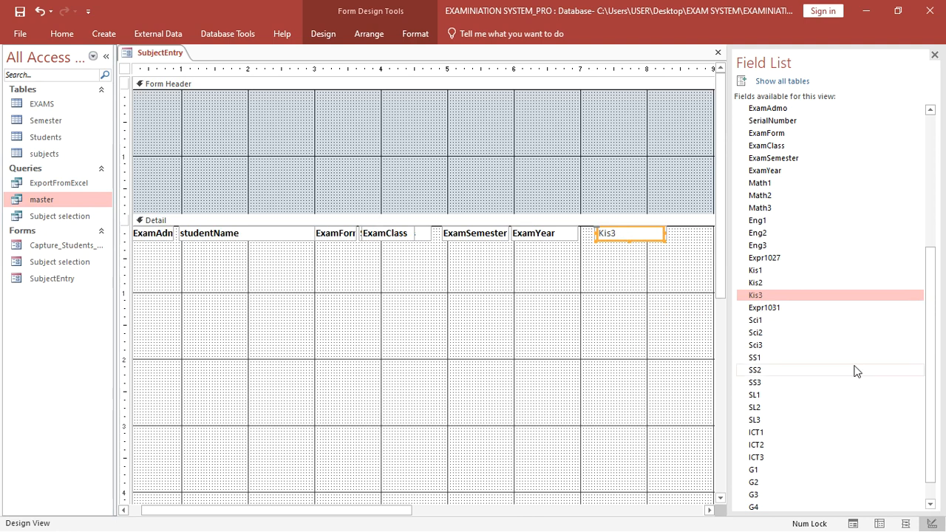
pyautogui.moveTo(766, 322); pyautogui.dragTo(632, 235)
# - Add label-free Sci2, Sci3 and SS1 boxes, removing Sci1's label and moving SS1 to the top row
pyautogui.click(602, 329)
pyautogui.press('Delete')
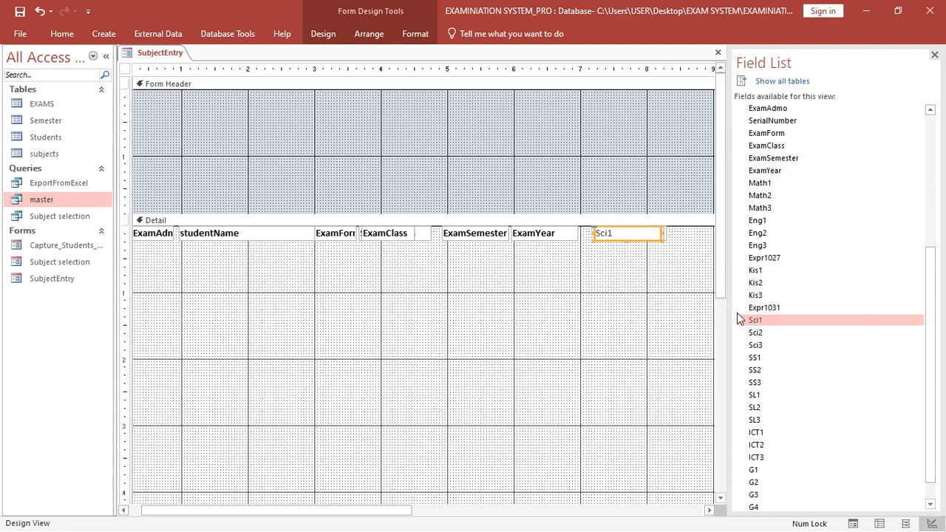
pyautogui.moveTo(756, 332); pyautogui.dragTo(613, 236)
pyautogui.click(587, 346)
pyautogui.press('Delete')
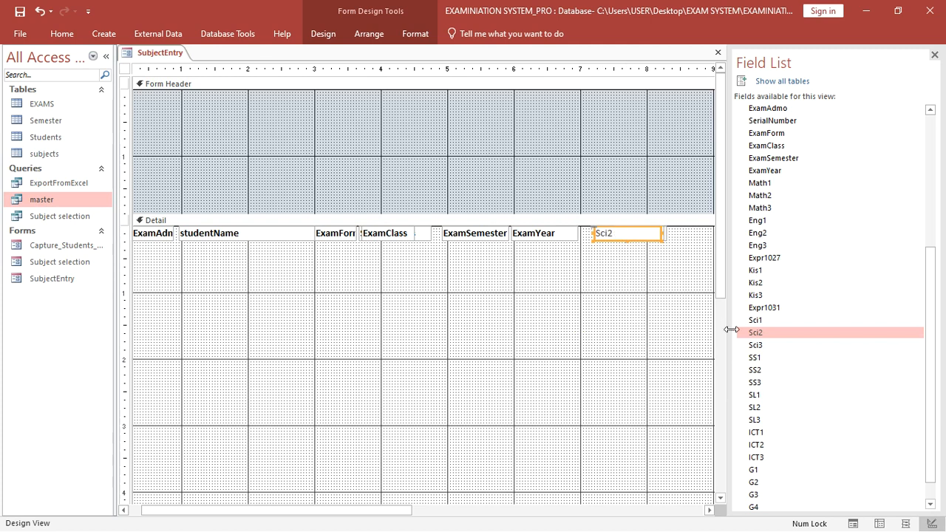
pyautogui.moveTo(768, 359); pyautogui.dragTo(611, 338)
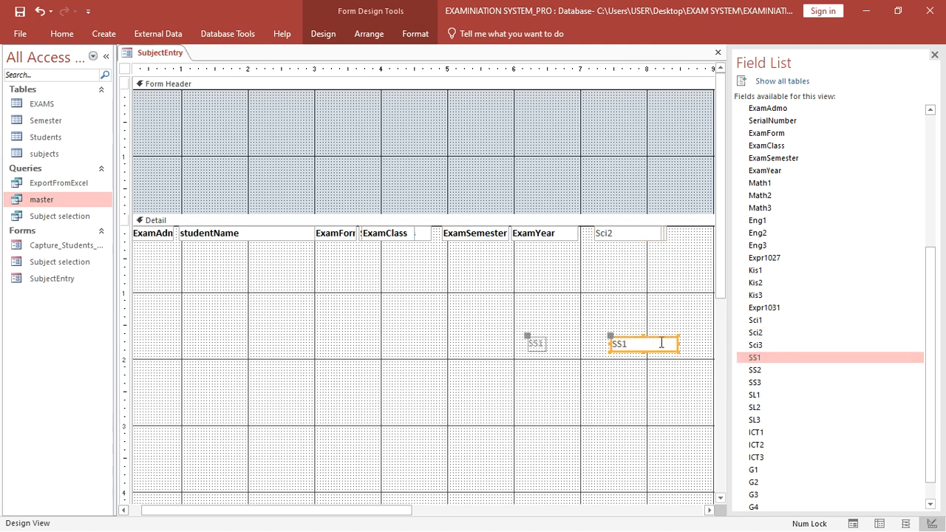
pyautogui.moveTo(762, 347); pyautogui.dragTo(607, 233)
pyautogui.click(599, 313)
pyautogui.press('Delete')
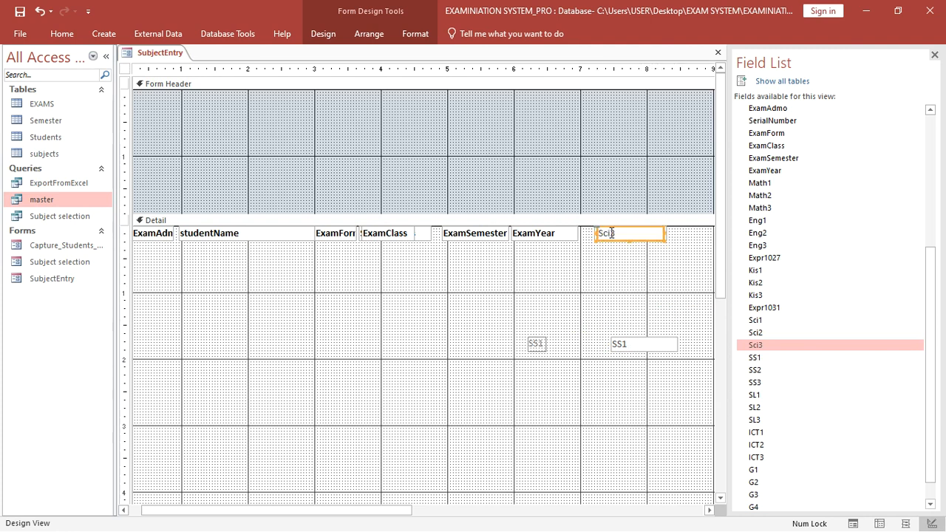
pyautogui.click(541, 344)
pyautogui.press('Delete')
pyautogui.moveTo(632, 344); pyautogui.dragTo(613, 230)
# - Add SS2 and SS3 text boxes to Detail without their labels
pyautogui.moveTo(755, 369); pyautogui.dragTo(605, 233)
pyautogui.click(545, 344)
pyautogui.press('Delete')
pyautogui.moveTo(754, 382); pyautogui.dragTo(629, 235)
pyautogui.click(523, 368)
pyautogui.press('Delete')
# - Add label-free SL1 and SL2 text boxes, moving SL2 into the top row
pyautogui.moveTo(754, 395); pyautogui.dragTo(604, 235)
pyautogui.click(556, 357)
pyautogui.press('Delete')
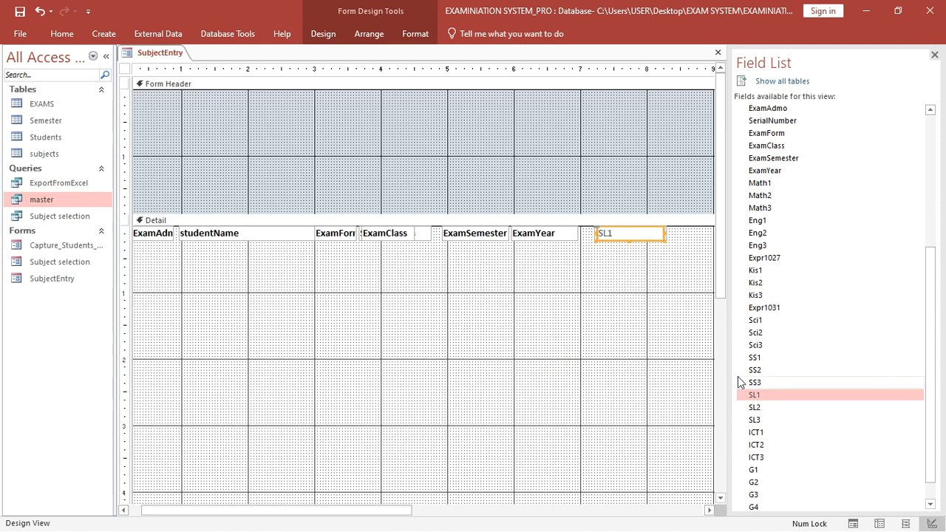
pyautogui.moveTo(759, 411); pyautogui.dragTo(631, 253)
pyautogui.click(507, 374)
pyautogui.press('Delete')
pyautogui.click(621, 235)
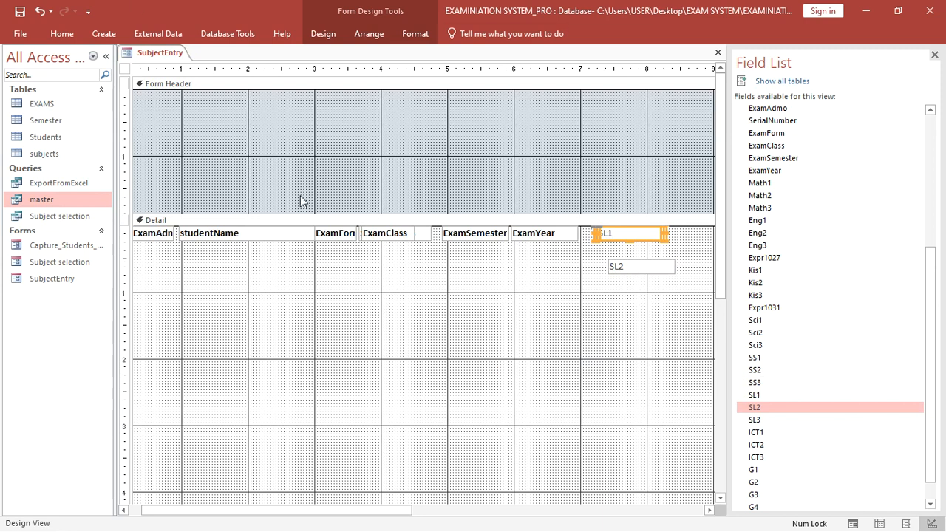
pyautogui.press('Delete')
pyautogui.moveTo(636, 268); pyautogui.dragTo(627, 235)
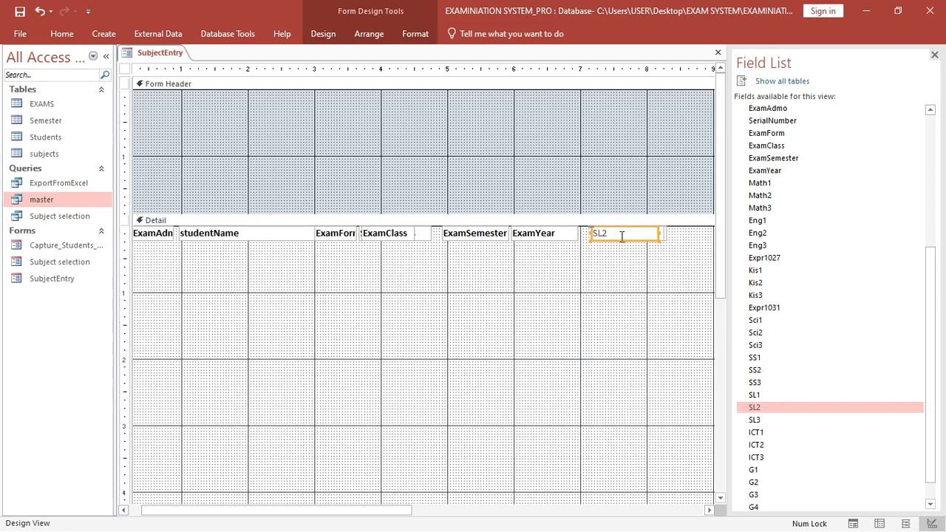
# - Add SL3 and ICT1 text boxes to Detail, deleting their labels
pyautogui.moveTo(755, 425); pyautogui.dragTo(602, 238)
pyautogui.click(521, 312)
pyautogui.press('Delete')
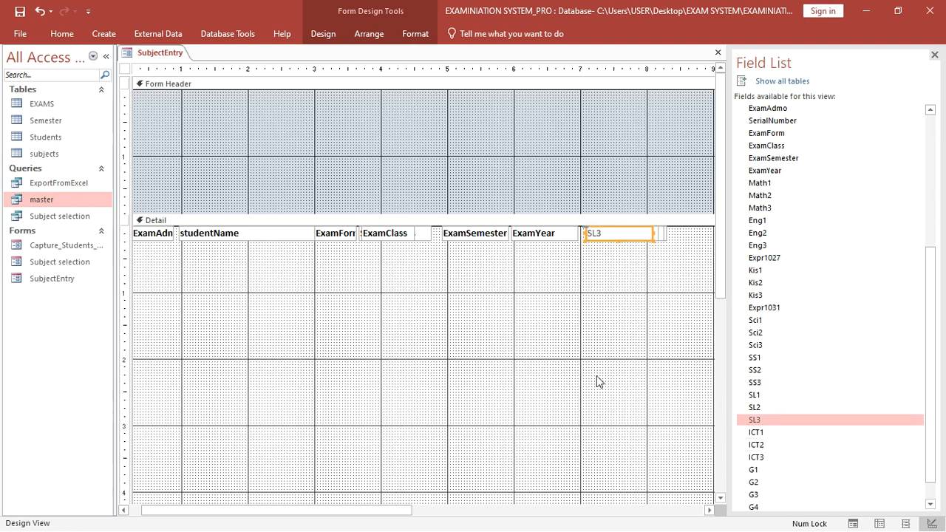
pyautogui.moveTo(756, 433); pyautogui.dragTo(604, 241)
pyautogui.click(558, 374)
pyautogui.press('Delete')
# - Add label-free ICT2 and ICT3 text boxes, moving ICT3 into the top row
pyautogui.moveTo(760, 447); pyautogui.dragTo(587, 324)
pyautogui.moveTo(759, 466); pyautogui.dragTo(616, 230)
pyautogui.click(509, 325)
pyautogui.press('Delete')
pyautogui.click(569, 353)
pyautogui.press('Delete')
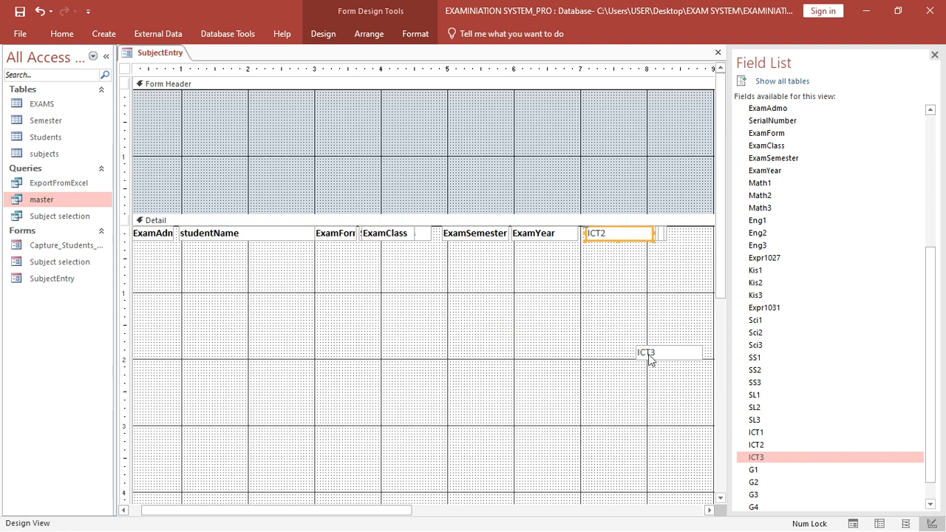
pyautogui.moveTo(648, 355); pyautogui.dragTo(597, 236)
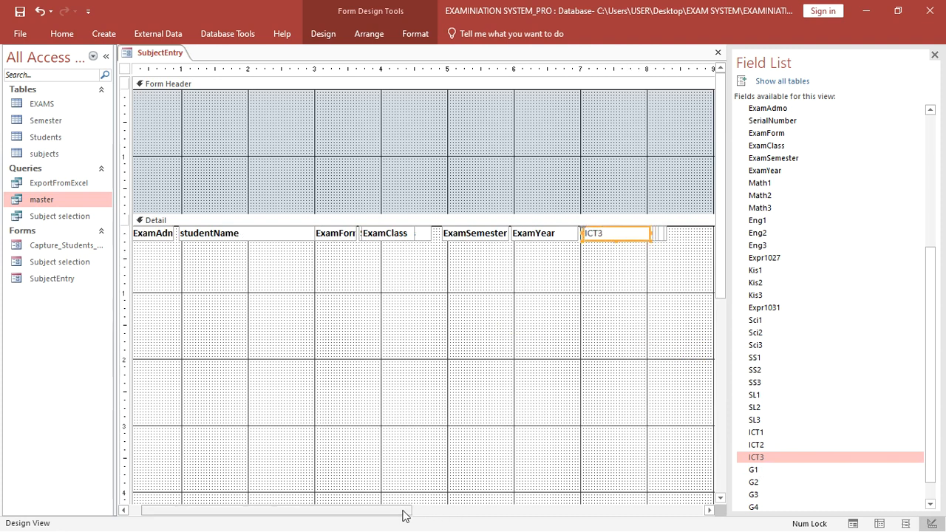
# - Add fields G1 through G6 together and delete all six of their labels
pyautogui.moveTo(404, 515); pyautogui.dragTo(570, 509)
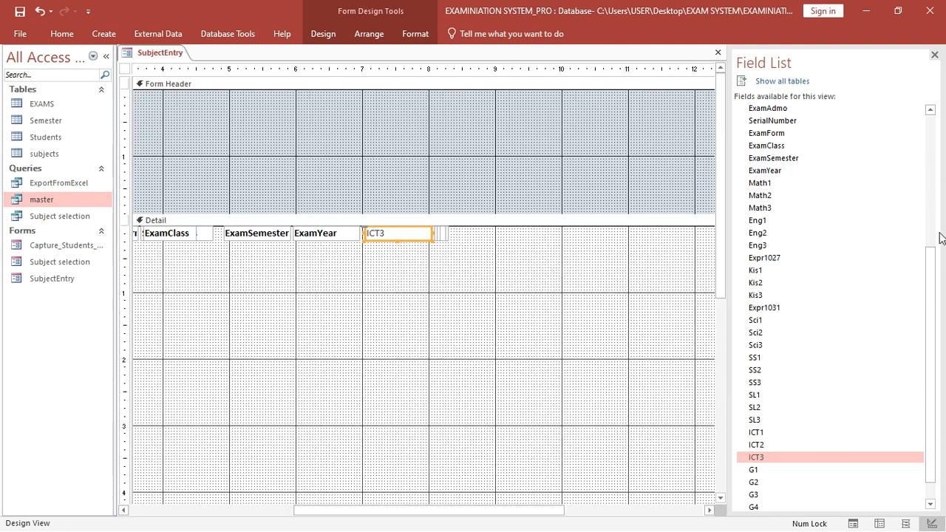
pyautogui.scroll(-1, 940, 237)
pyautogui.click(754, 444)
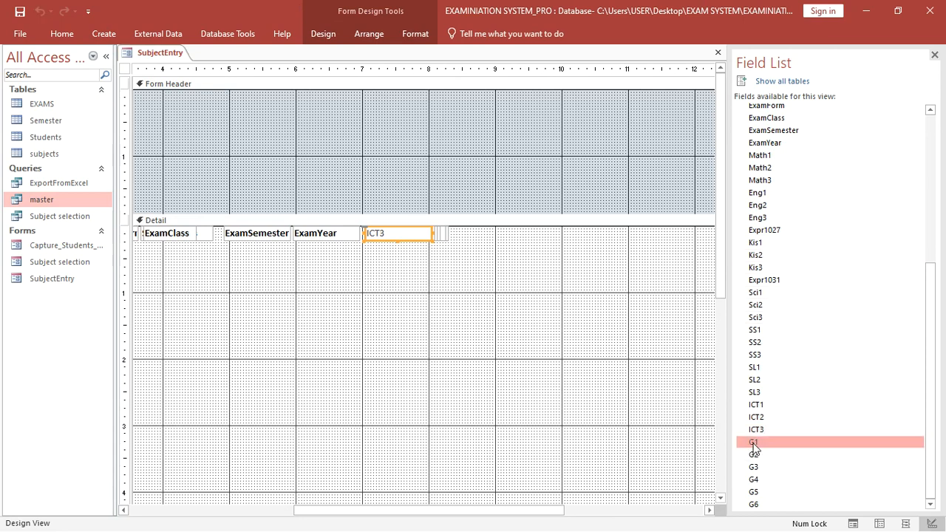
pyautogui.keyDown('shift'); pyautogui.click(766, 512); pyautogui.keyUp('shift')
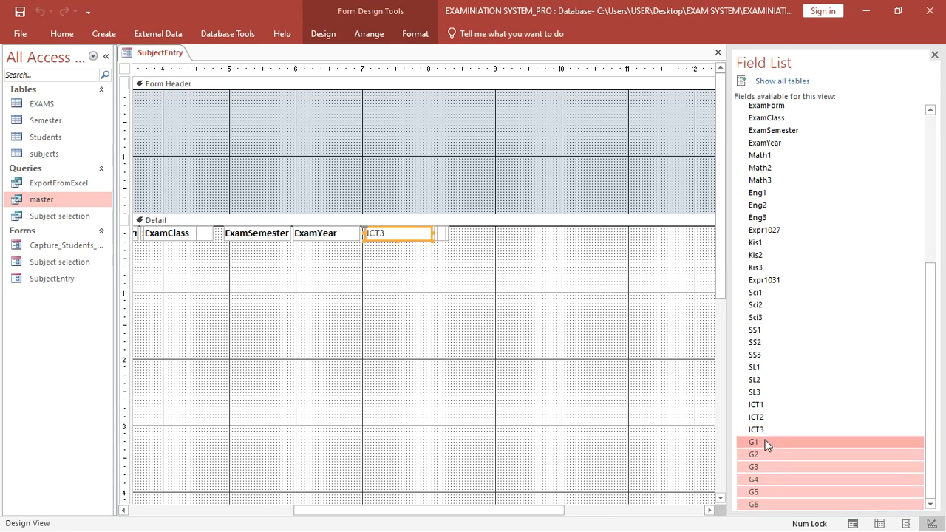
pyautogui.moveTo(739, 442); pyautogui.dragTo(612, 380)
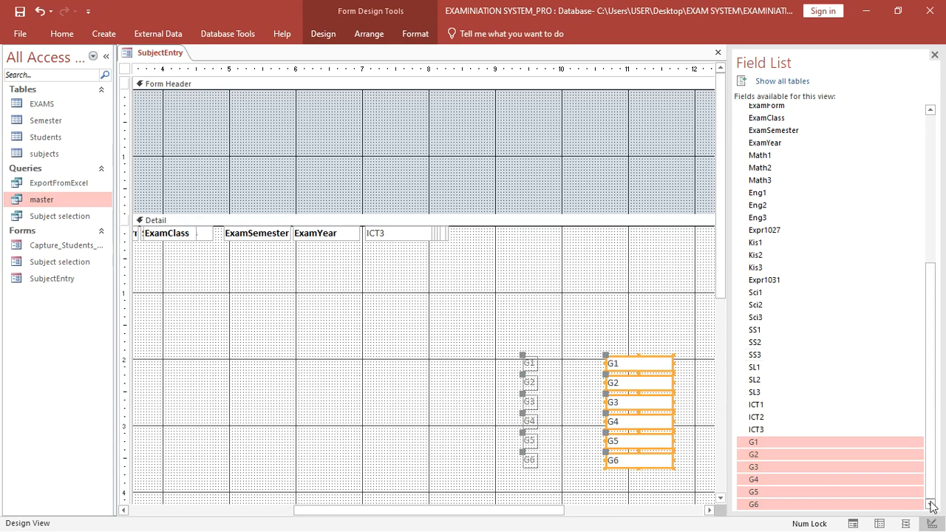
pyautogui.click(553, 485)
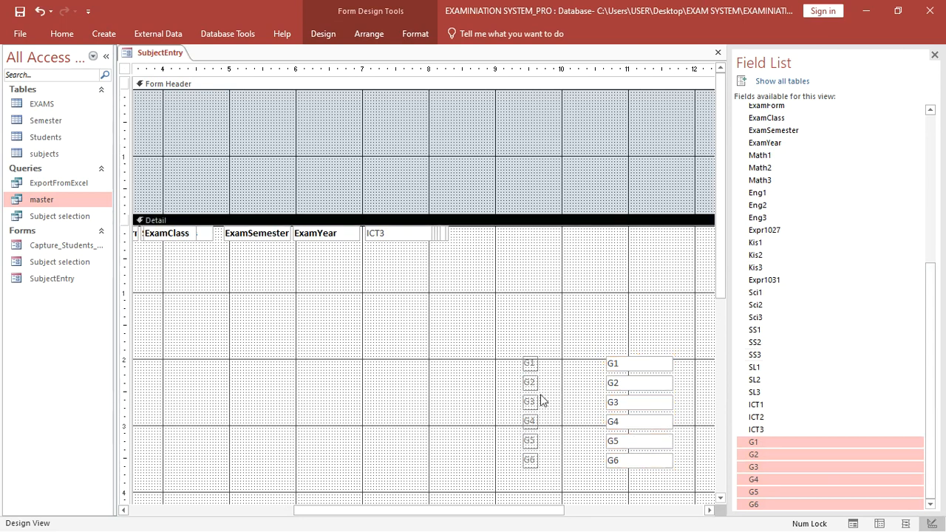
pyautogui.moveTo(540, 347); pyautogui.dragTo(515, 488)
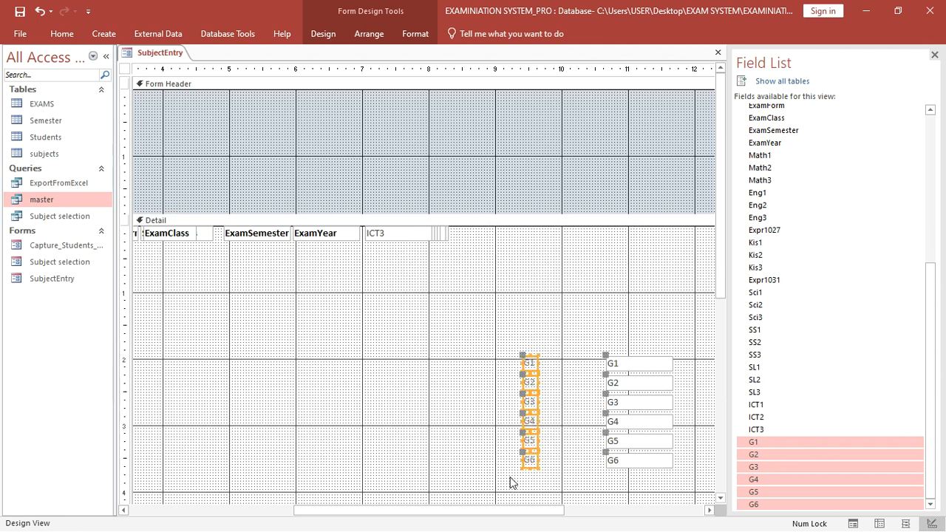
pyautogui.press('Delete')
# - Move the G1–G6 text boxes into the top row, then bring up the Students table's options
pyautogui.moveTo(621, 369); pyautogui.dragTo(493, 230)
pyautogui.moveTo(640, 386); pyautogui.dragTo(507, 241)
pyautogui.moveTo(633, 410); pyautogui.dragTo(500, 233)
pyautogui.moveTo(618, 421); pyautogui.dragTo(494, 232)
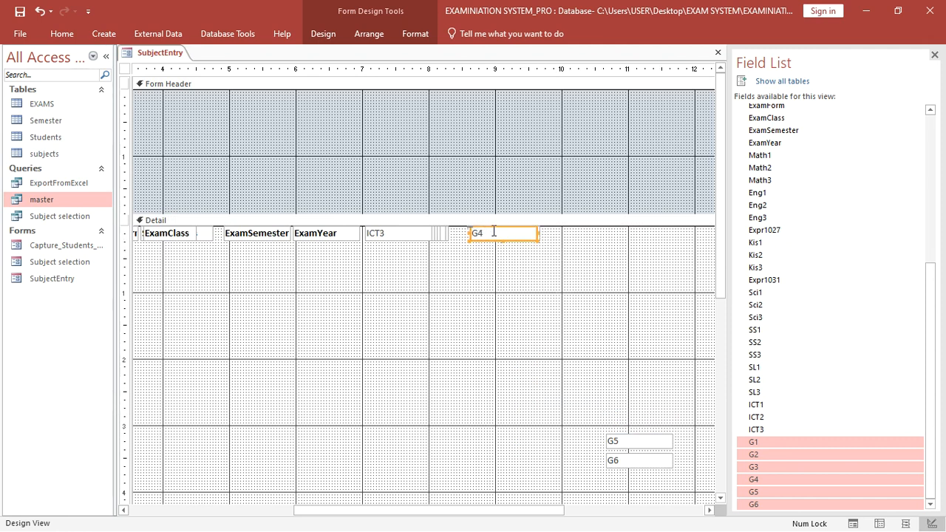
pyautogui.moveTo(648, 443); pyautogui.dragTo(502, 233)
pyautogui.moveTo(630, 458); pyautogui.dragTo(490, 224)
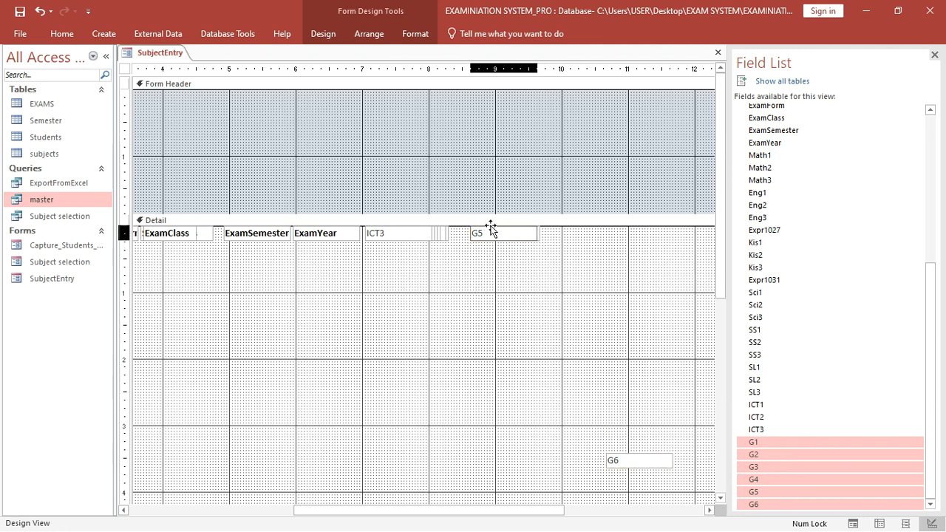
pyautogui.click(52, 139)
pyautogui.rightClick(53, 139)
pyautogui.click(92, 164)
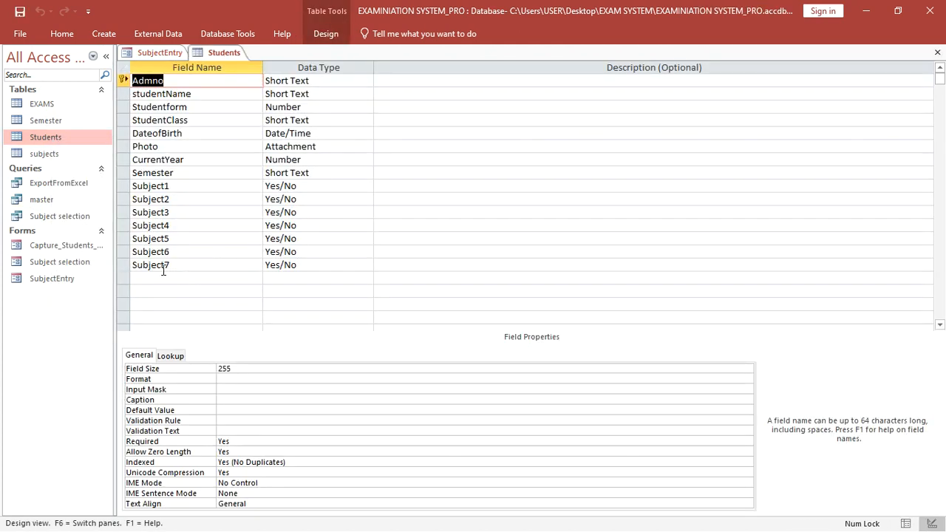
pyautogui.scroll(-1, 181, 228)
pyautogui.scroll(1, 181, 227)
pyautogui.click(937, 52)
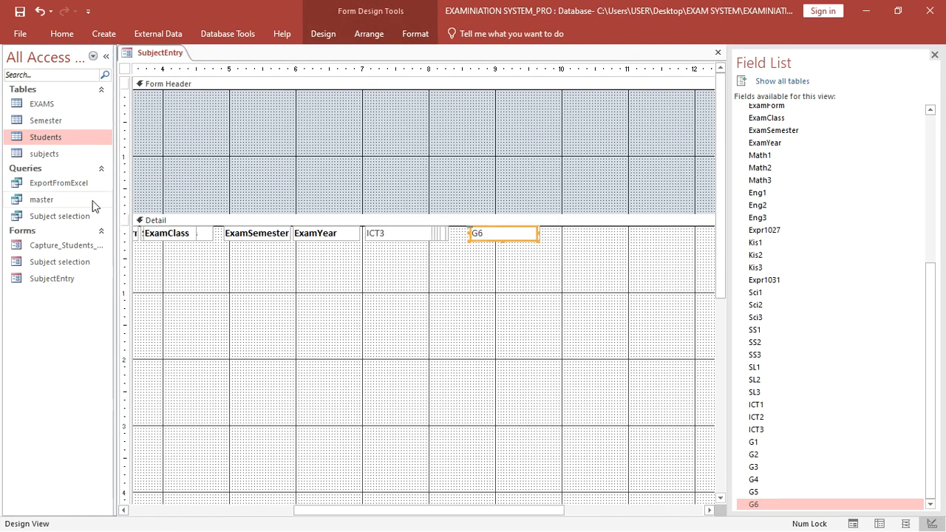
pyautogui.doubleClick(53, 103)
pyautogui.rightClick(52, 103)
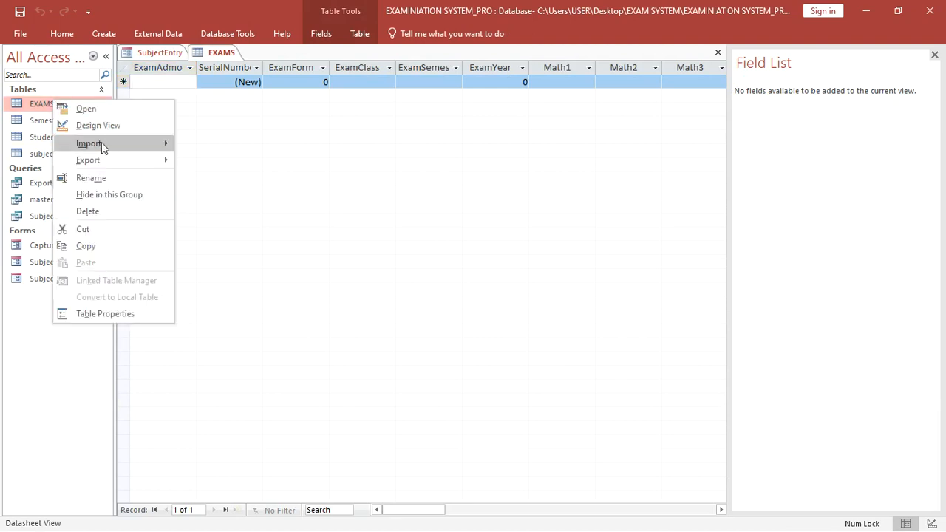
pyautogui.click(103, 124)
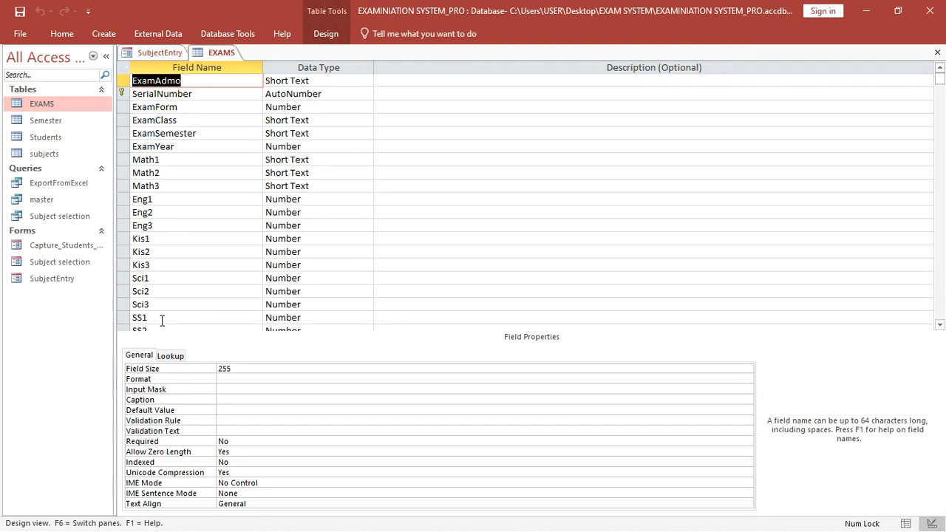
pyautogui.scroll(-7, 162, 320)
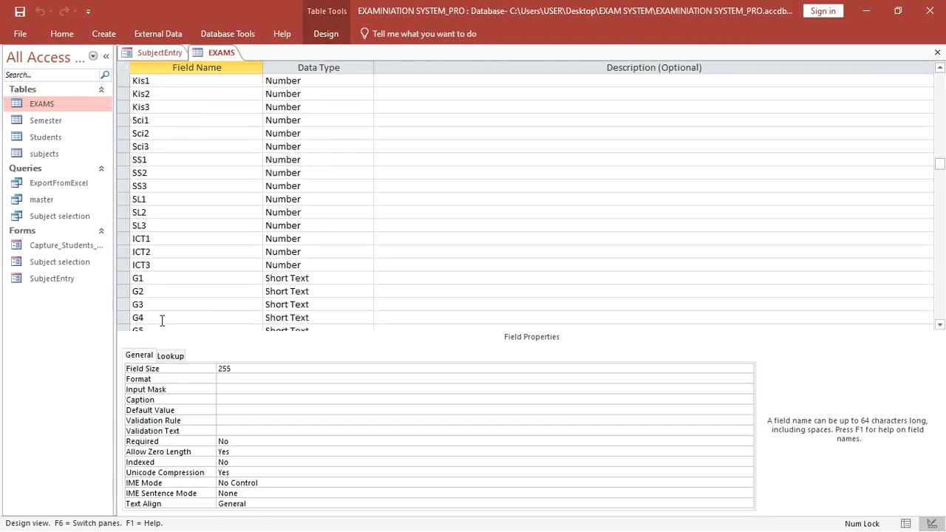
pyautogui.rightClick(222, 54)
pyautogui.click(246, 81)
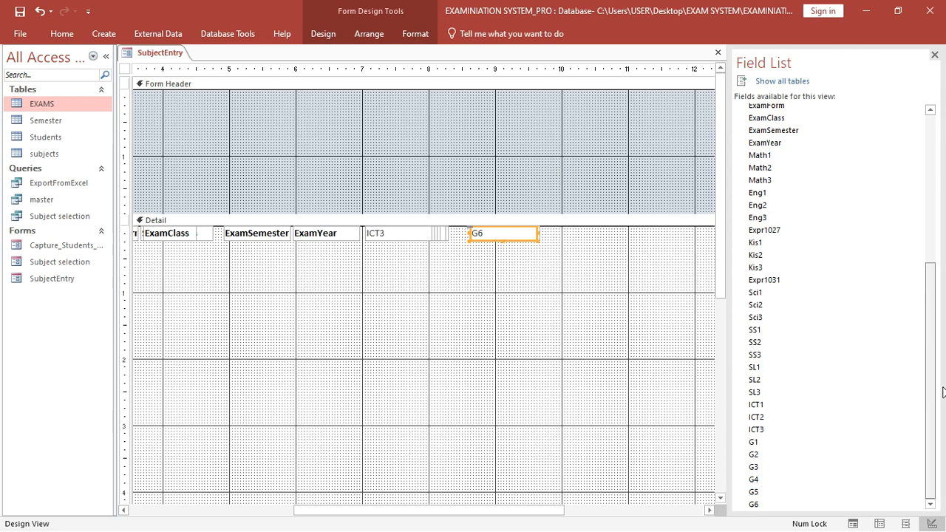
# - Add the G7 field from all tables, agreeing to add it to the record source
pyautogui.click(720, 498)
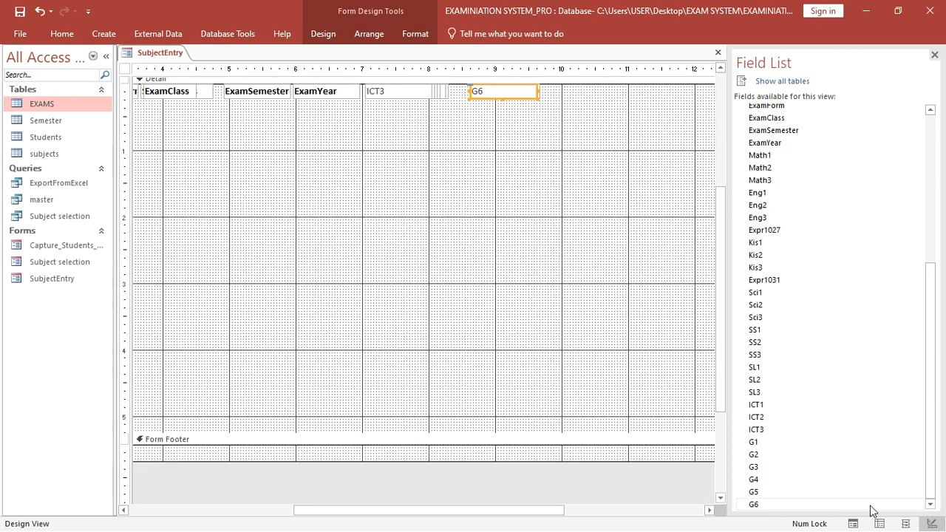
pyautogui.click(794, 83)
pyautogui.scroll(-6, 794, 380)
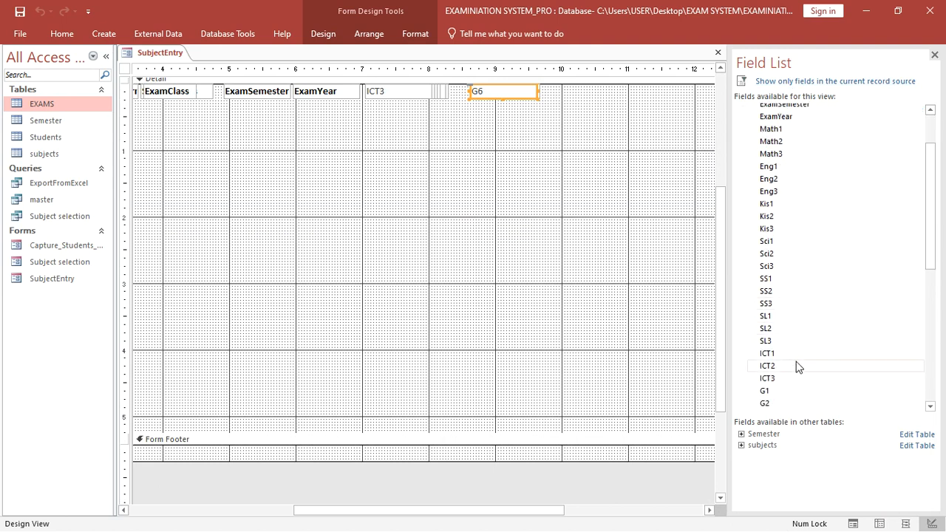
pyautogui.moveTo(776, 299); pyautogui.dragTo(522, 213)
pyautogui.click(456, 331)
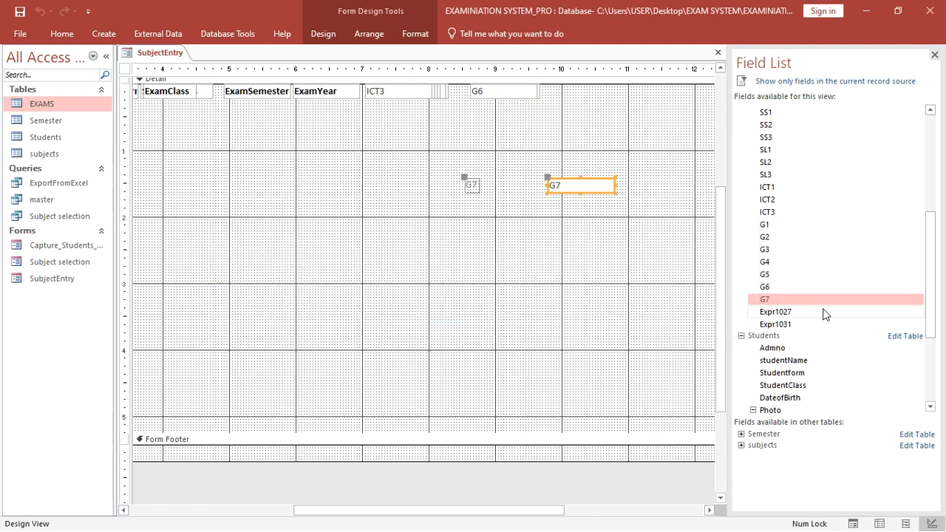
# - Remove the duplicate G7 and its label, place G7 in the top row, and close the Field List
pyautogui.moveTo(825, 310); pyautogui.dragTo(606, 278)
pyautogui.click(536, 269)
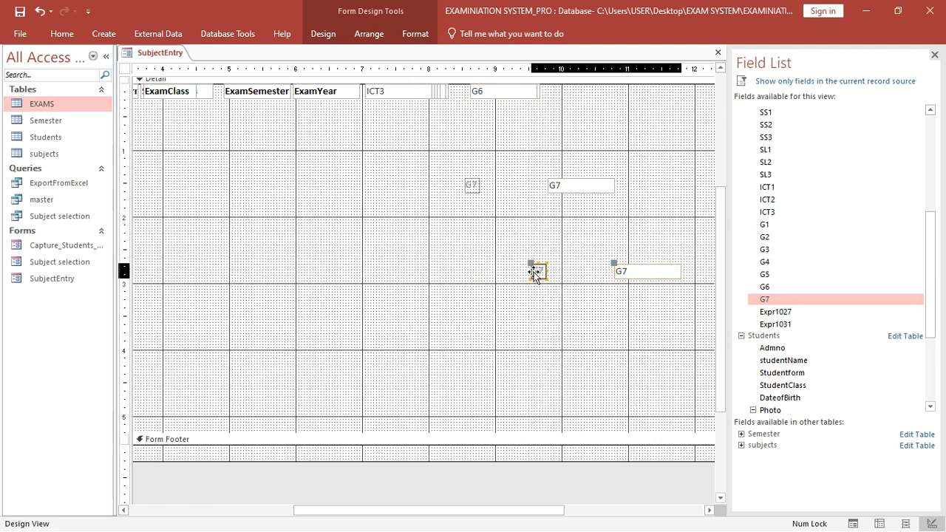
pyautogui.click(569, 188)
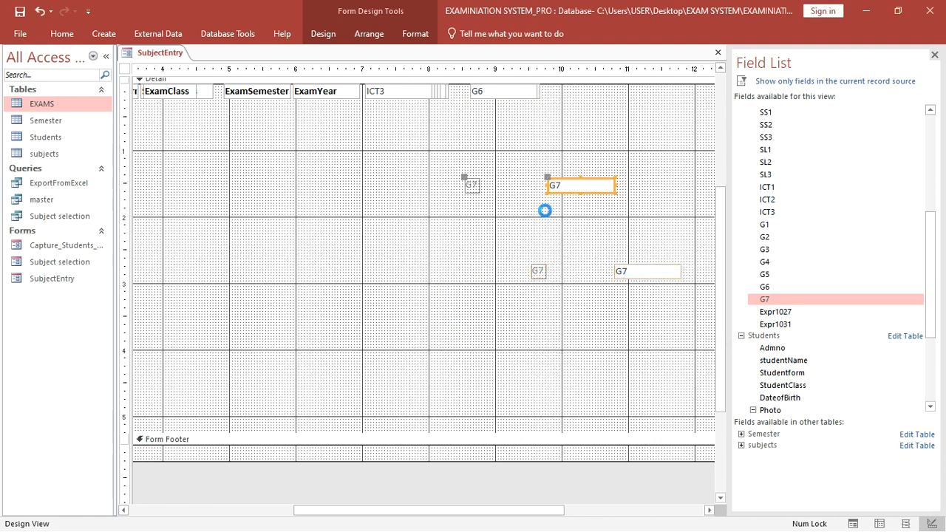
pyautogui.press('Delete')
pyautogui.click(535, 271)
pyautogui.press('Delete')
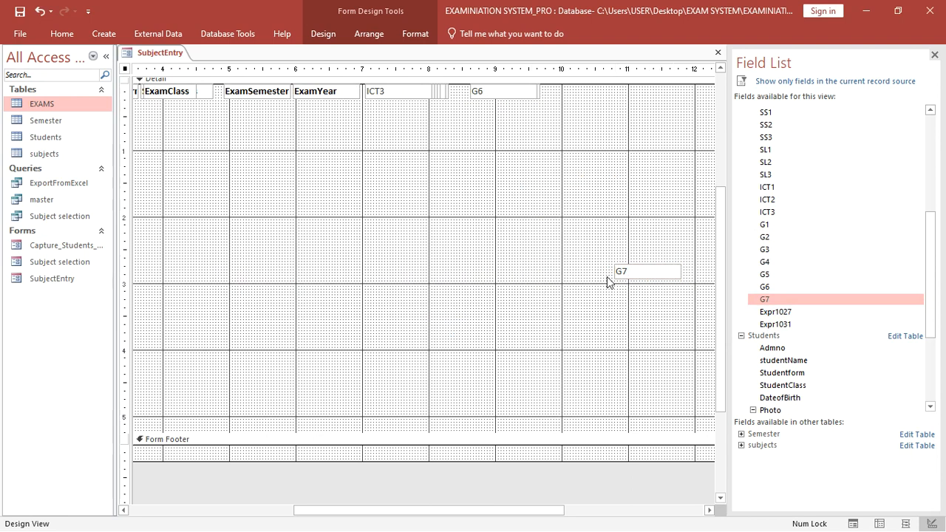
pyautogui.moveTo(634, 280); pyautogui.dragTo(495, 99)
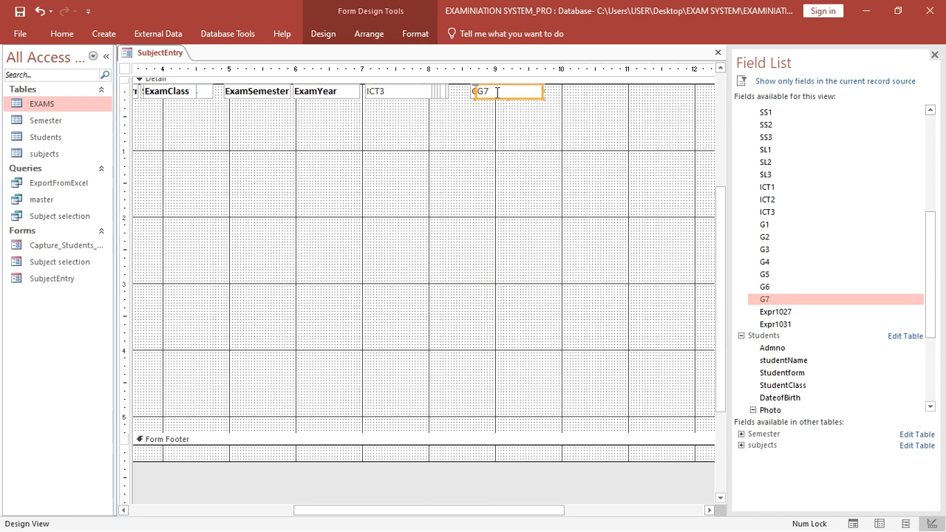
pyautogui.click(935, 55)
# - Select the ICT3 and G7 boxes and undo their accidental deletion
pyautogui.scroll(3, 547, 249)
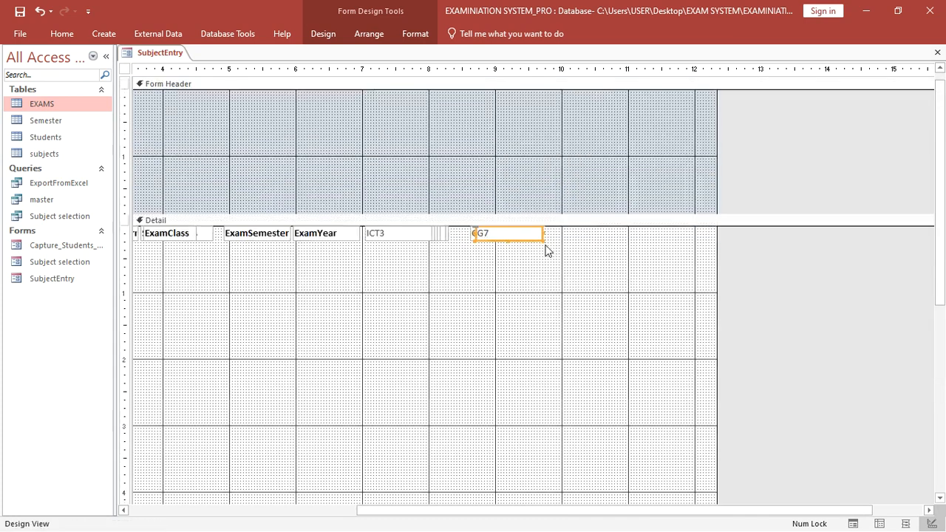
pyautogui.moveTo(589, 235); pyautogui.dragTo(388, 257)
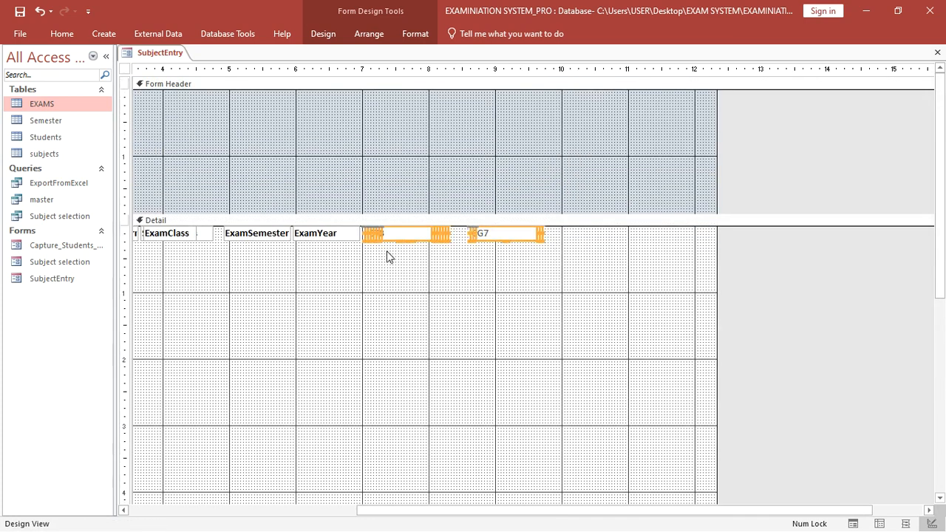
pyautogui.click(416, 34)
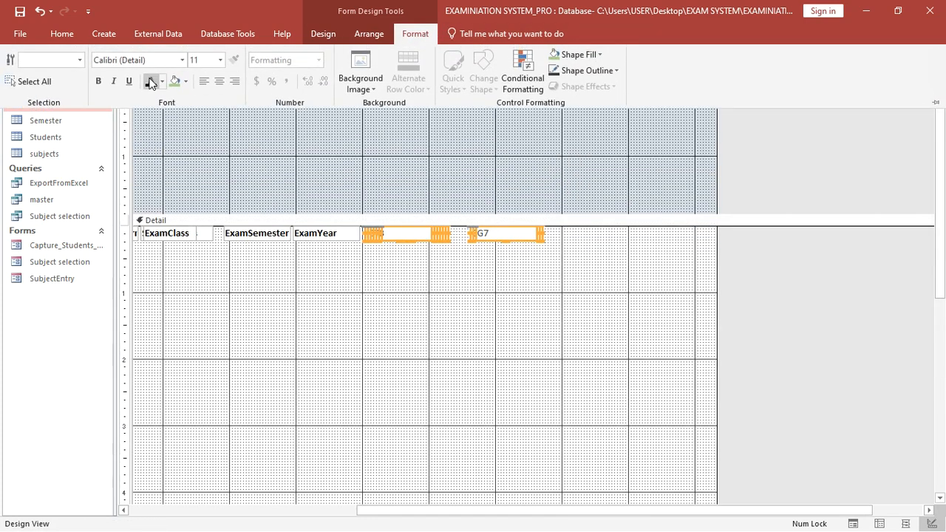
pyautogui.press('Delete')
pyautogui.hotkey('ctrl', 'z')
pyautogui.hotkey('ctrl', 'F1')
# - Fill the Detail section's background with light orange
pyautogui.click(412, 324)
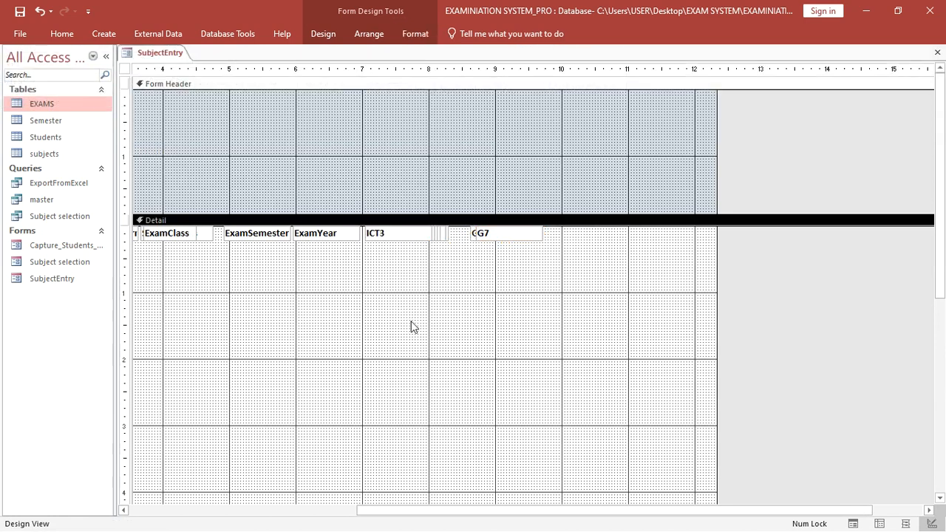
pyautogui.rightClick(340, 325)
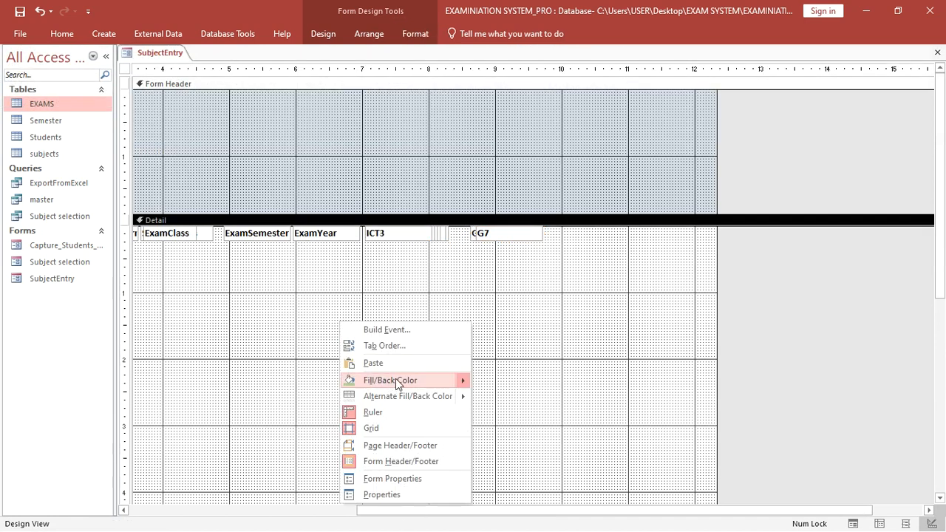
pyautogui.moveTo(395, 379)
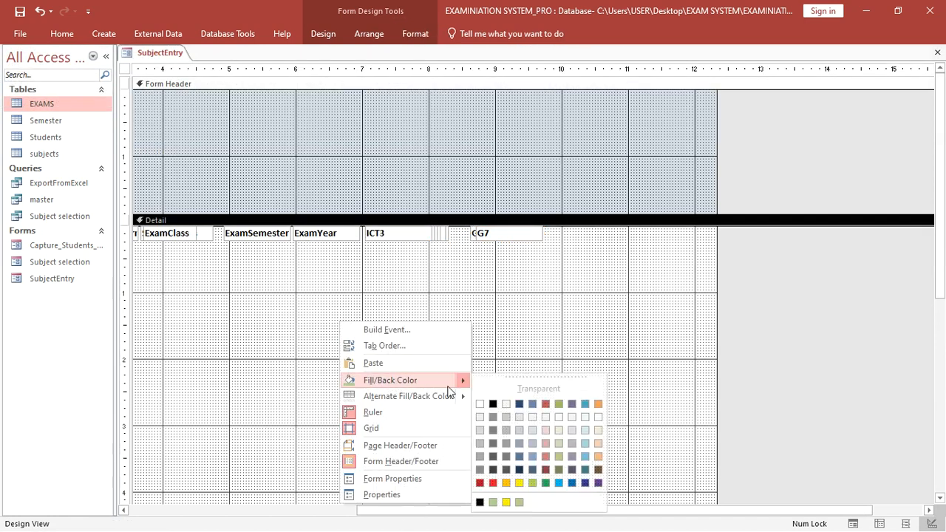
pyautogui.click(599, 443)
# - Drag the Form Footer bar up to shrink Detail to one row's height
pyautogui.scroll(-3, 482, 414)
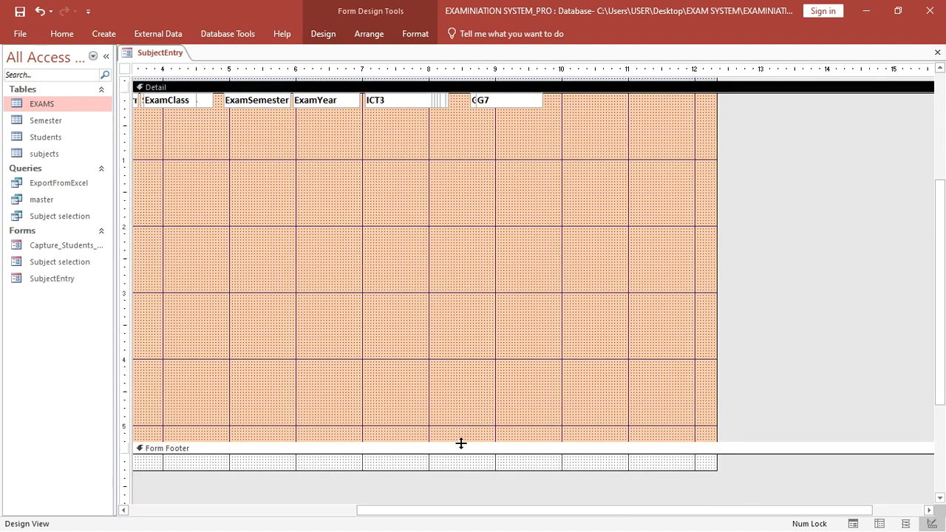
pyautogui.moveTo(462, 443); pyautogui.dragTo(521, 108)
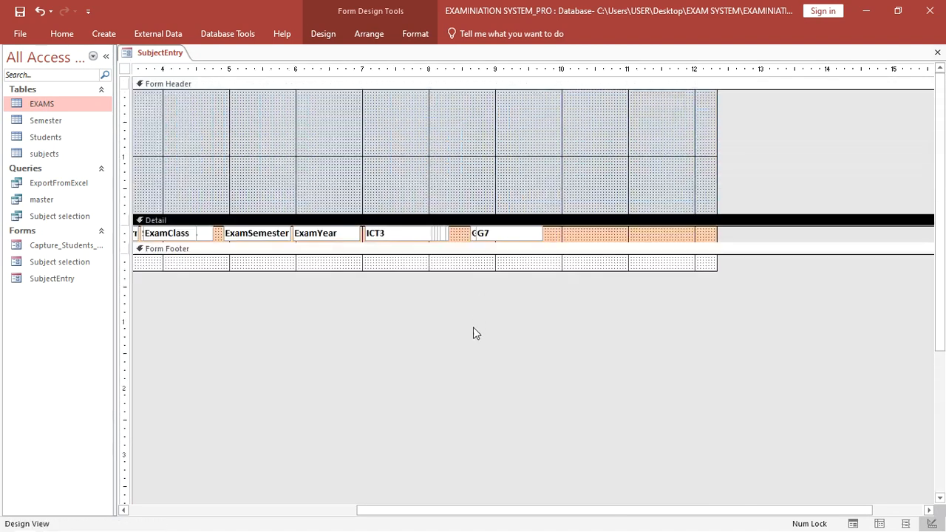
pyautogui.moveTo(379, 510); pyautogui.dragTo(127, 510)
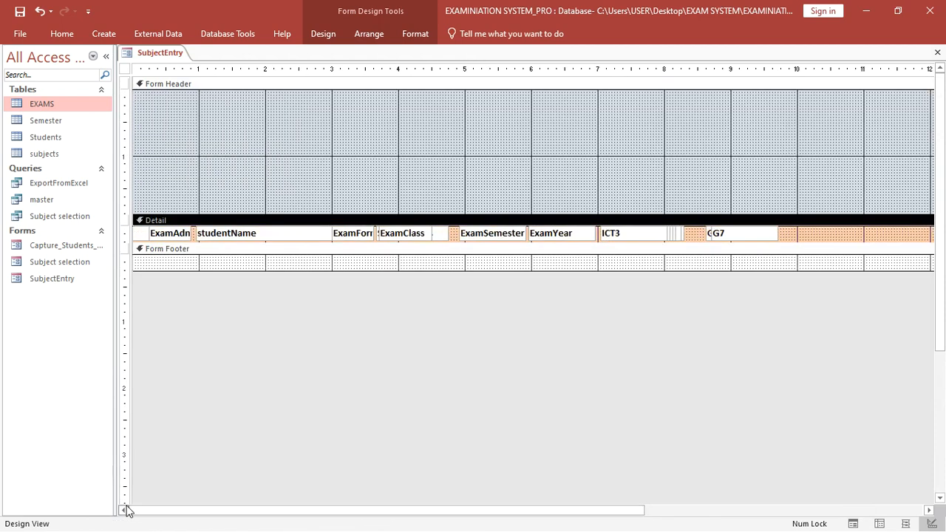
# - Check the Detail section's data and format properties, then close the property pane
pyautogui.click(334, 35)
pyautogui.click(657, 74)
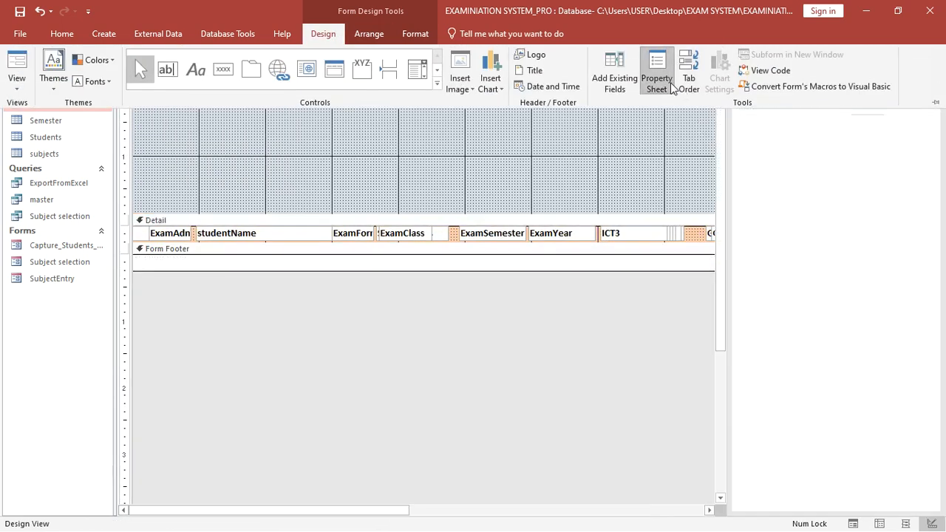
pyautogui.click(776, 124)
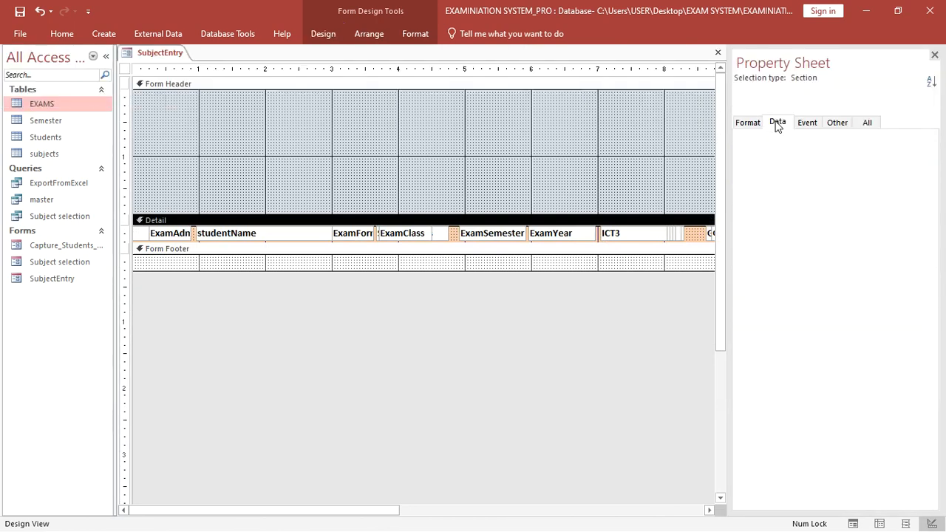
pyautogui.click(776, 127)
pyautogui.click(748, 127)
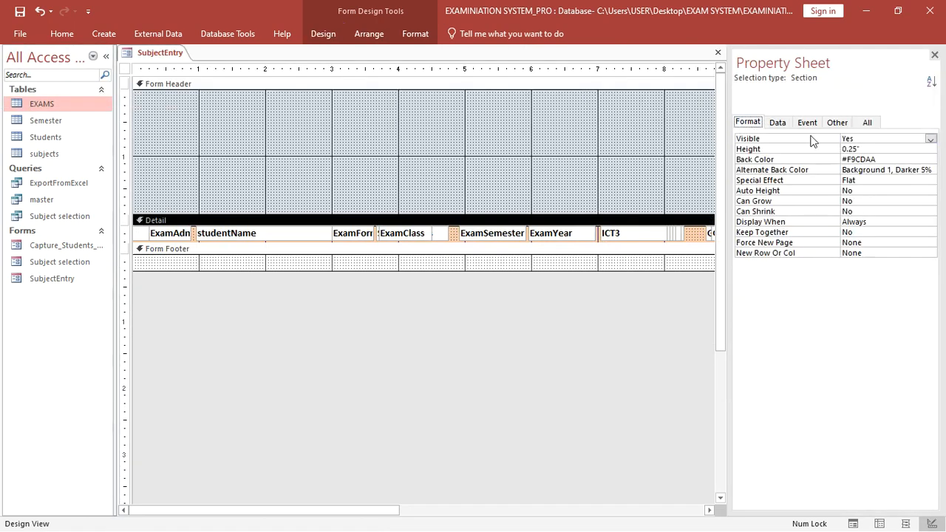
pyautogui.click(934, 56)
pyautogui.click(768, 130)
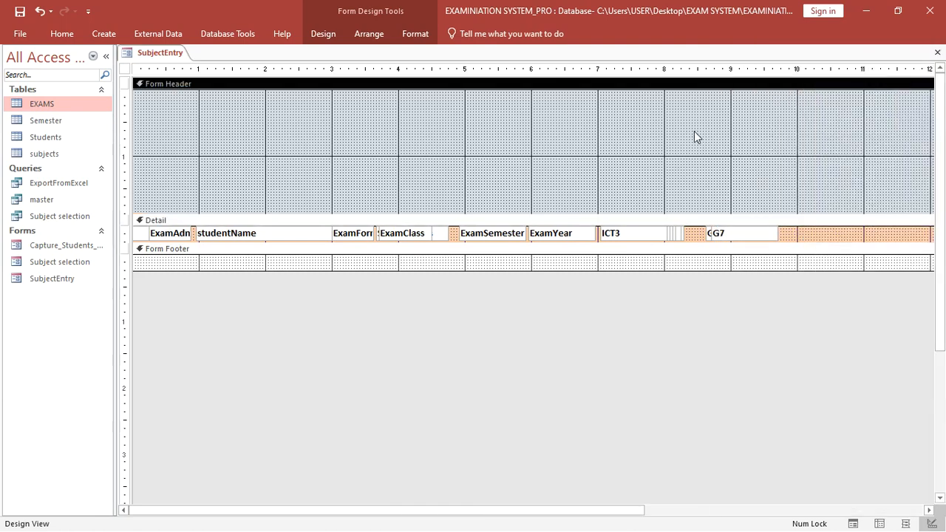
# - Set the whole form's Recordset Type to Dynaset (Inconsistent Updates)
pyautogui.click(125, 69)
pyautogui.rightClick(125, 71)
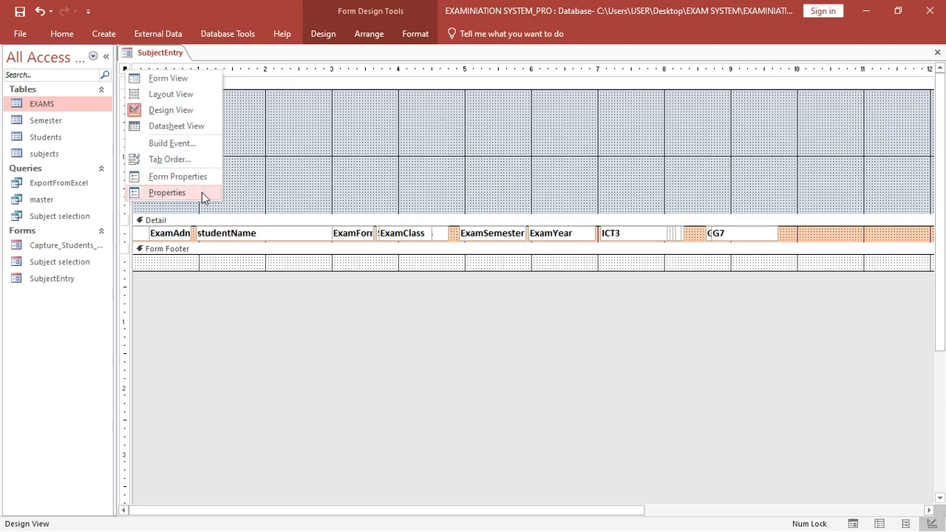
pyautogui.click(168, 193)
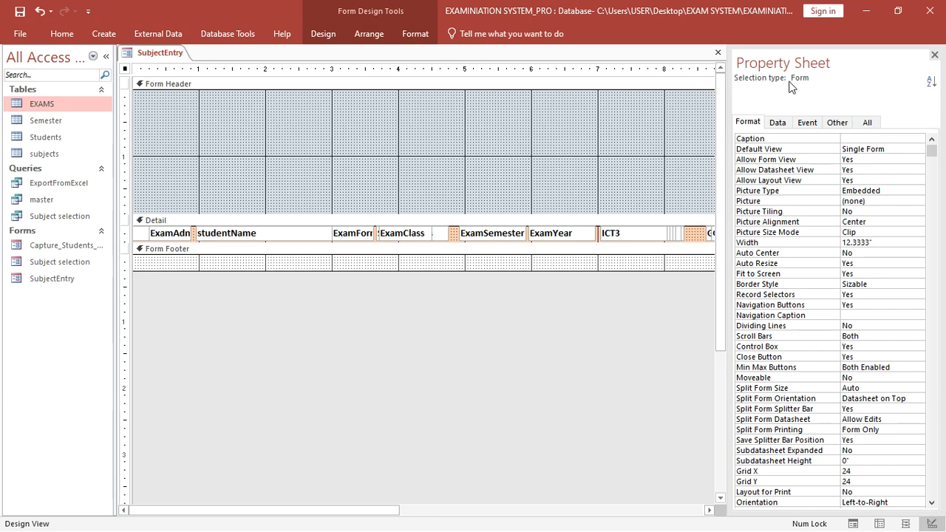
pyautogui.click(789, 125)
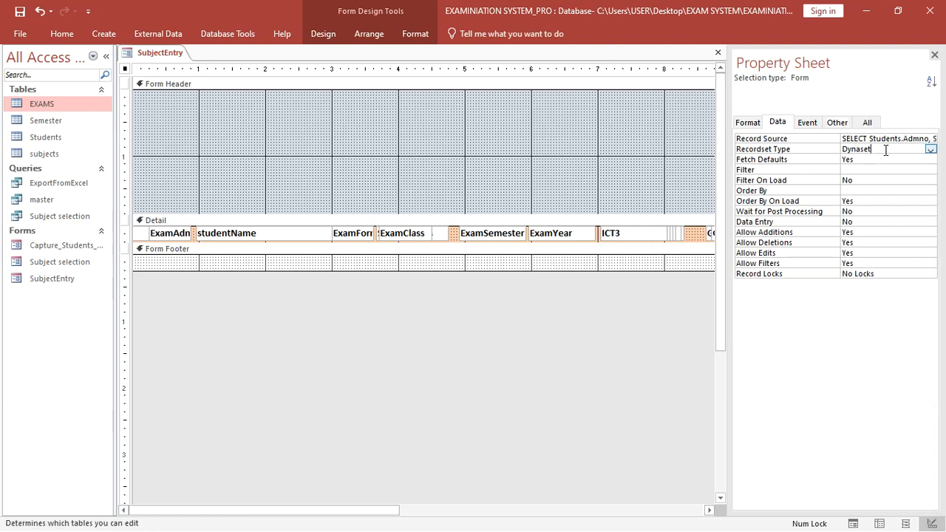
pyautogui.doubleClick(885, 150)
pyautogui.click(913, 174)
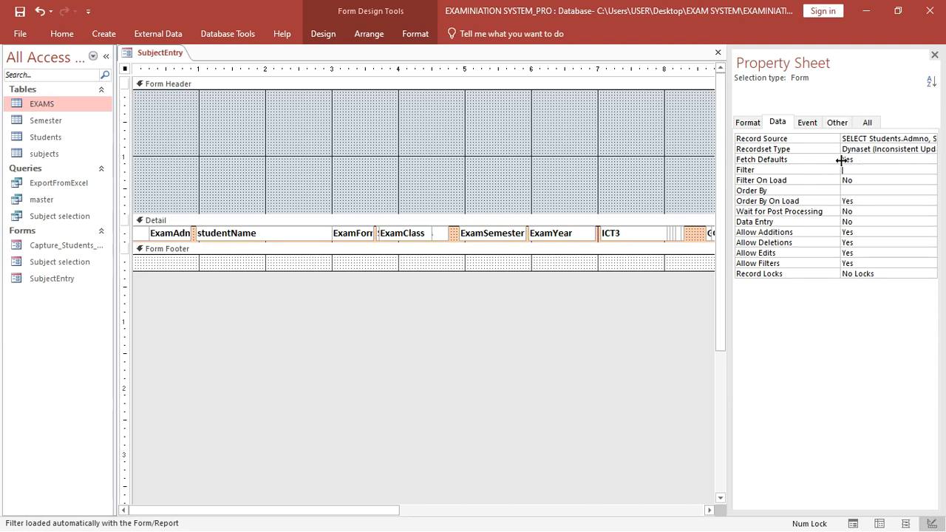
# - Set the form's Default View to Continuous Forms
pyautogui.click(870, 123)
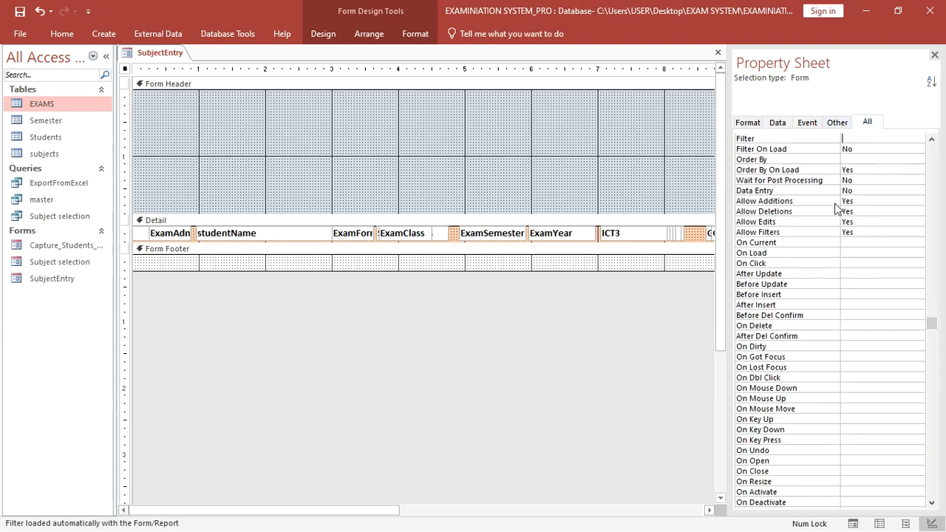
pyautogui.click(931, 336)
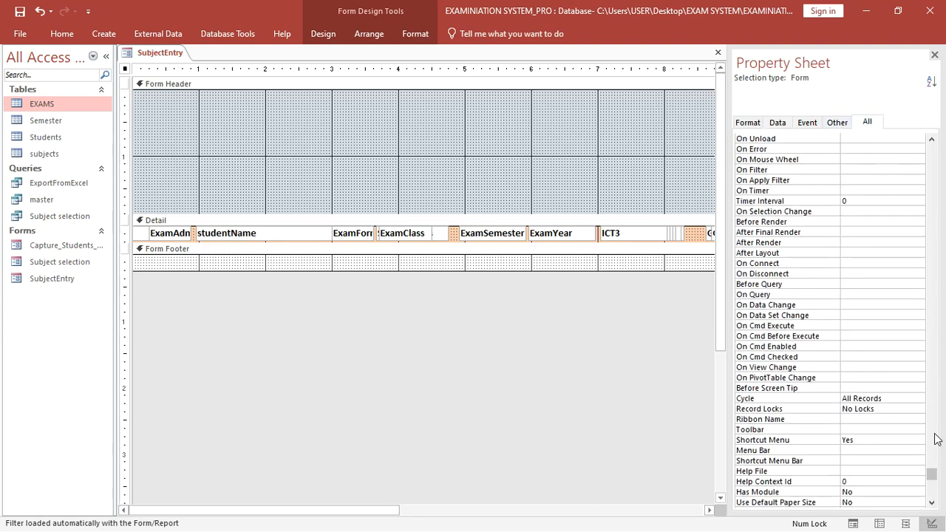
pyautogui.moveTo(936, 473); pyautogui.dragTo(931, 144)
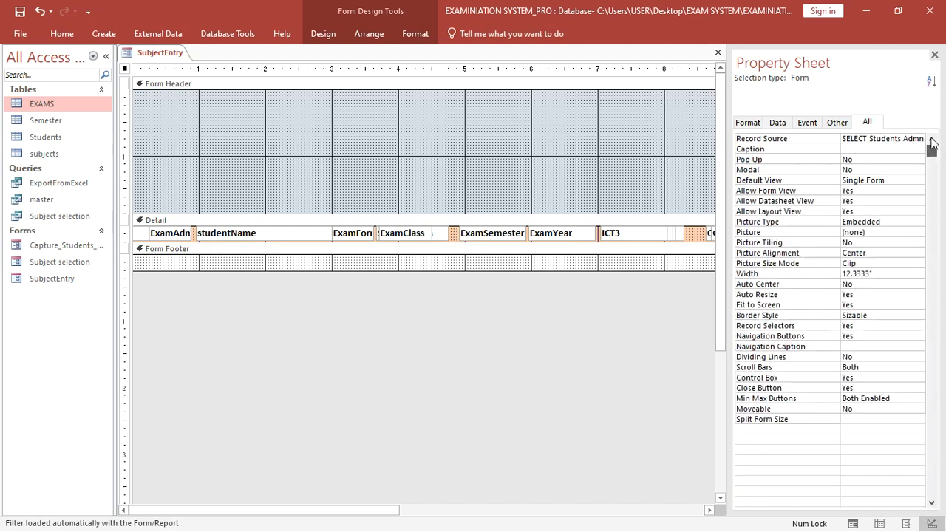
pyautogui.doubleClick(901, 180)
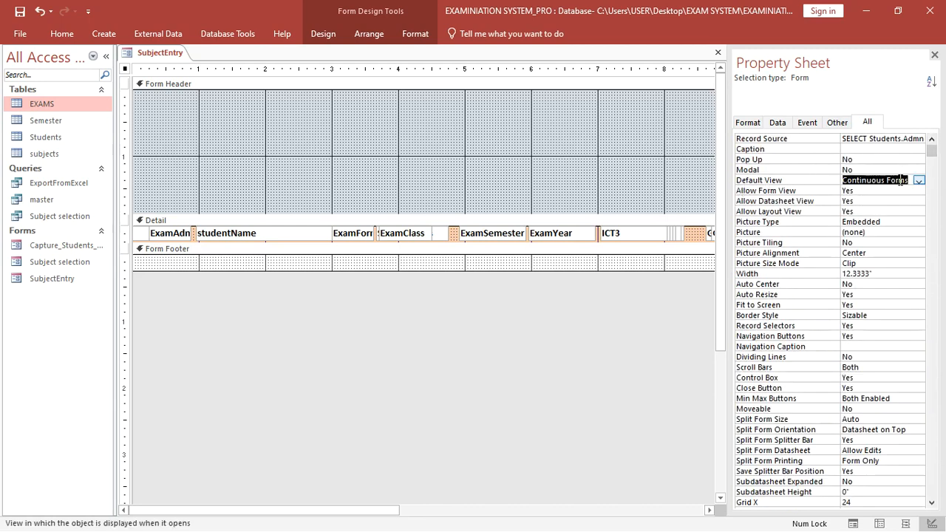
# - Save SubjectEntry and open it in Form View to see its 3 records
pyautogui.click(20, 14)
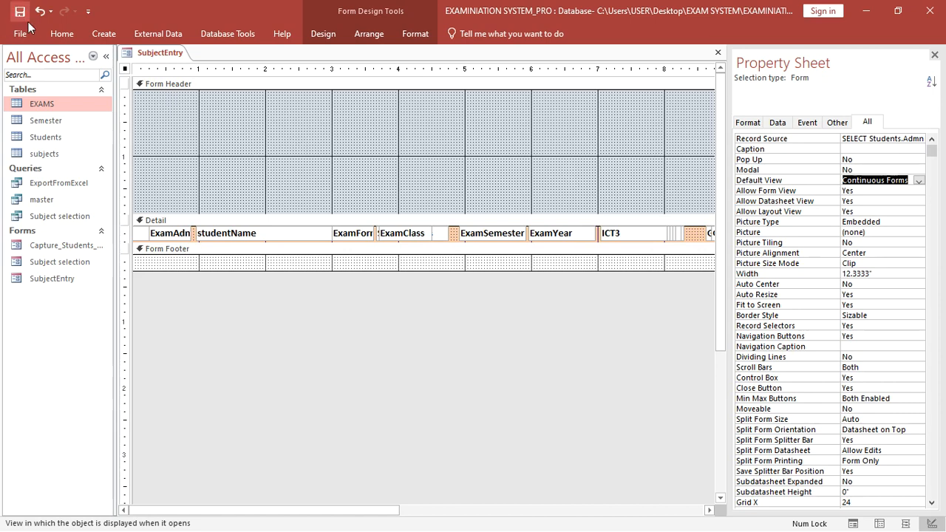
pyautogui.click(62, 33)
pyautogui.click(21, 66)
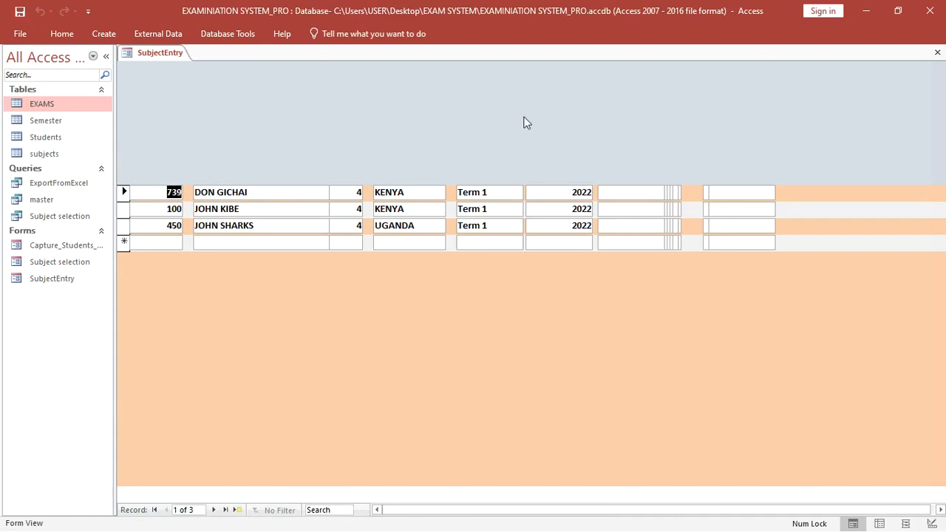
# - Switch SubjectEntry back to Design View and close the Property Sheet
pyautogui.rightClick(418, 289)
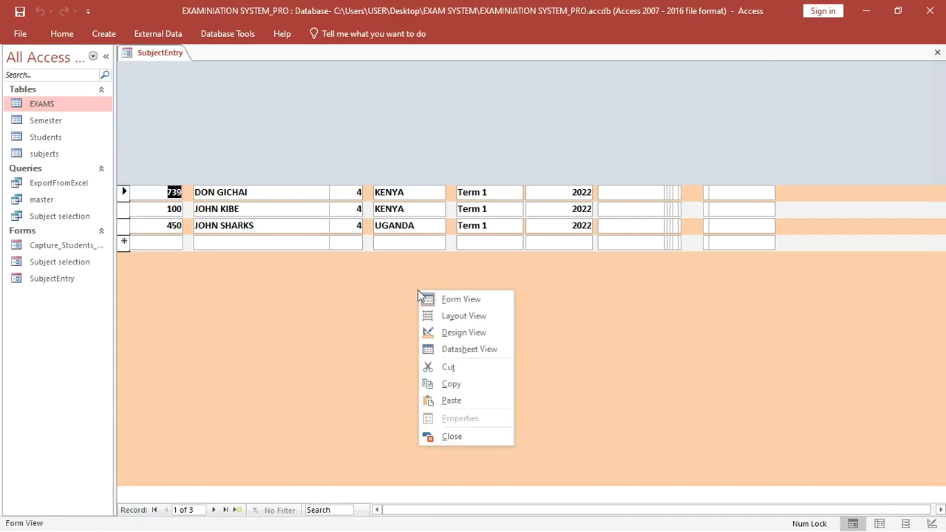
pyautogui.click(462, 332)
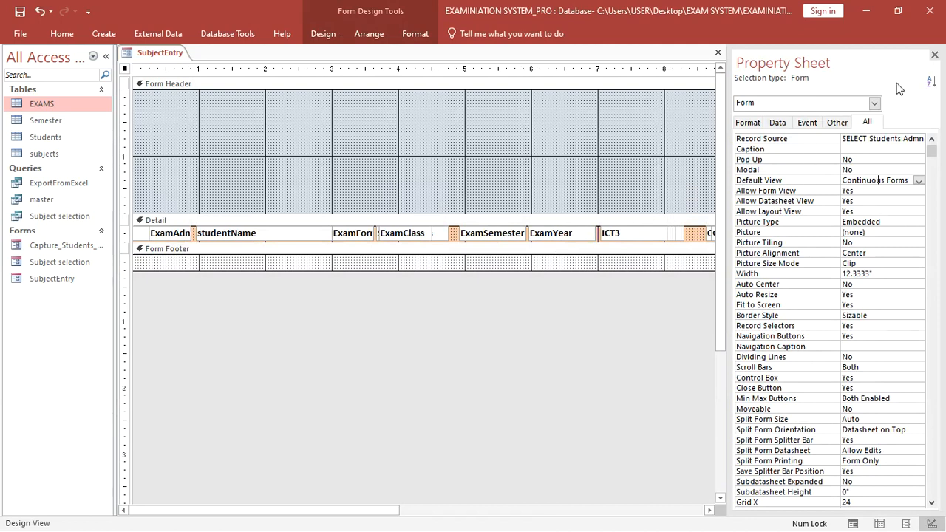
pyautogui.click(934, 55)
# - Draw a rectangle box in the Form Header and shift it left
pyautogui.click(327, 37)
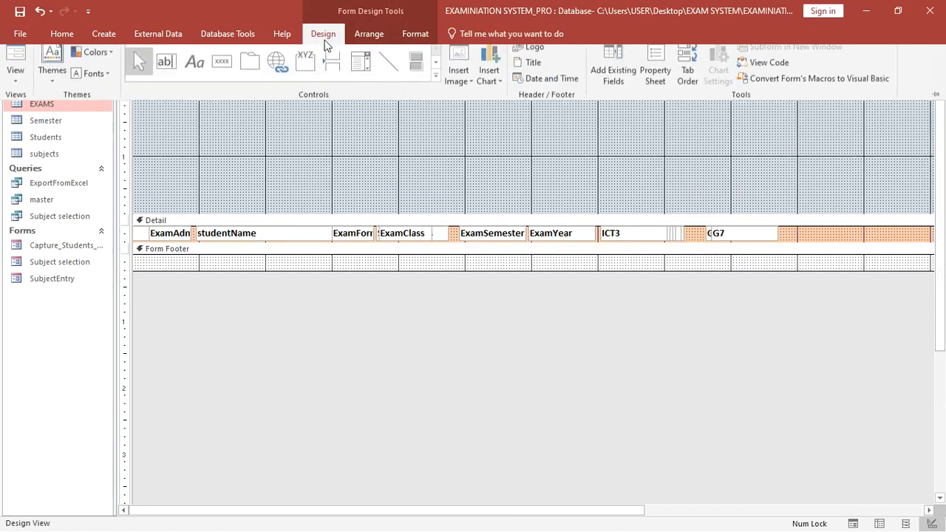
pyautogui.click(437, 83)
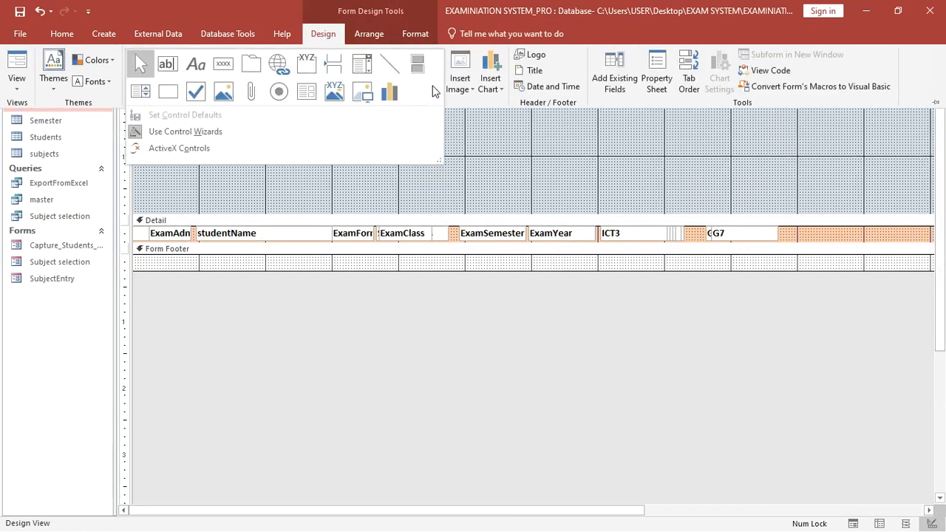
pyautogui.click(169, 91)
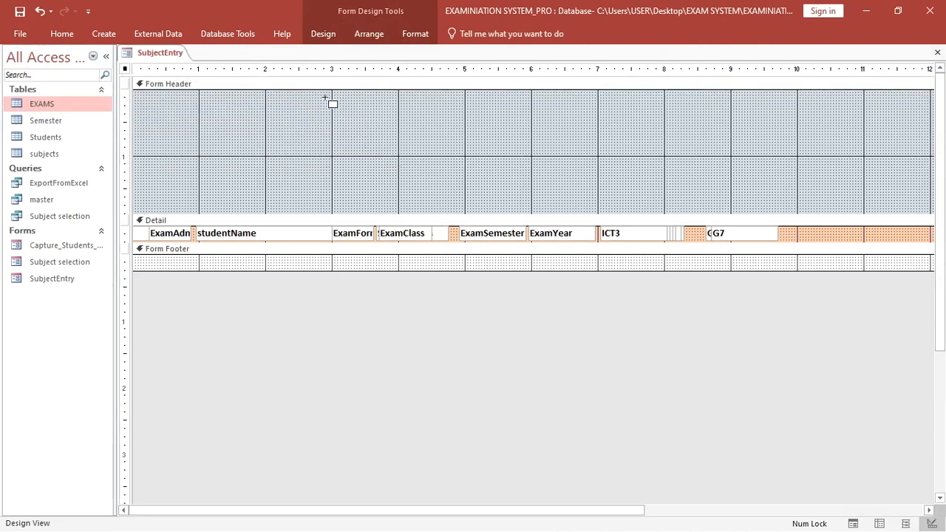
pyautogui.moveTo(328, 95)
pyautogui.mouseDown()
pyautogui.moveTo(498, 207)
pyautogui.moveTo(722, 199)
pyautogui.mouseUp()
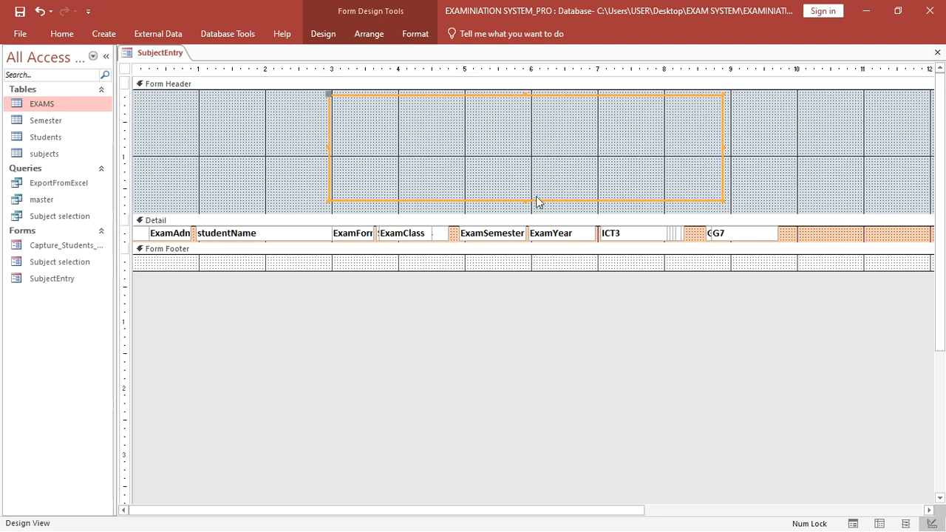
pyautogui.moveTo(535, 199); pyautogui.dragTo(447, 206)
pyautogui.click(336, 84)
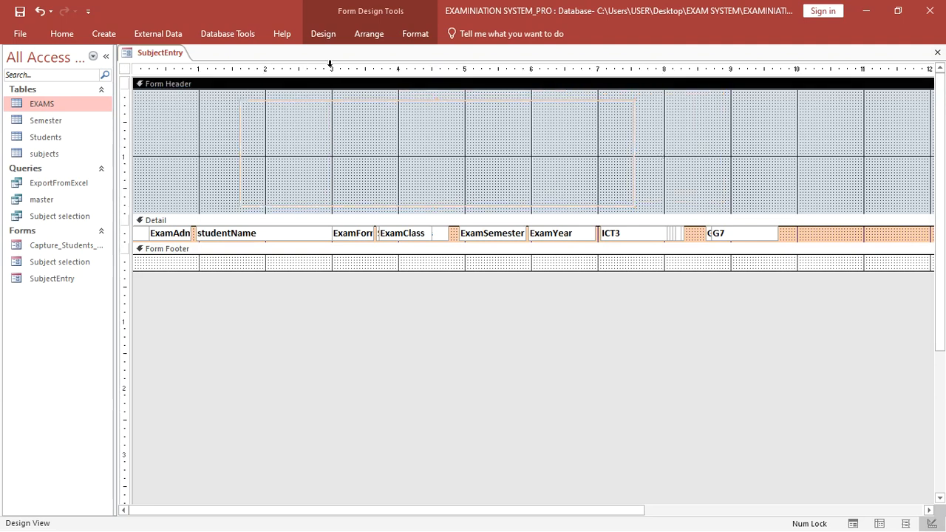
# - Draw a toggle button inside the header box and duplicate it into a column of copies
pyautogui.click(317, 35)
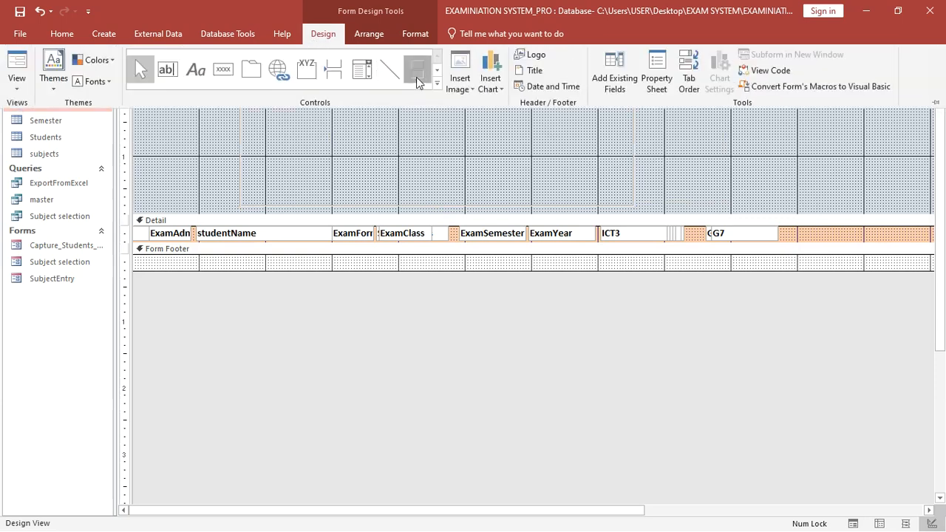
pyautogui.click(416, 76)
pyautogui.moveTo(252, 104)
pyautogui.mouseDown()
pyautogui.moveTo(313, 127)
pyautogui.moveTo(340, 120)
pyautogui.mouseUp()
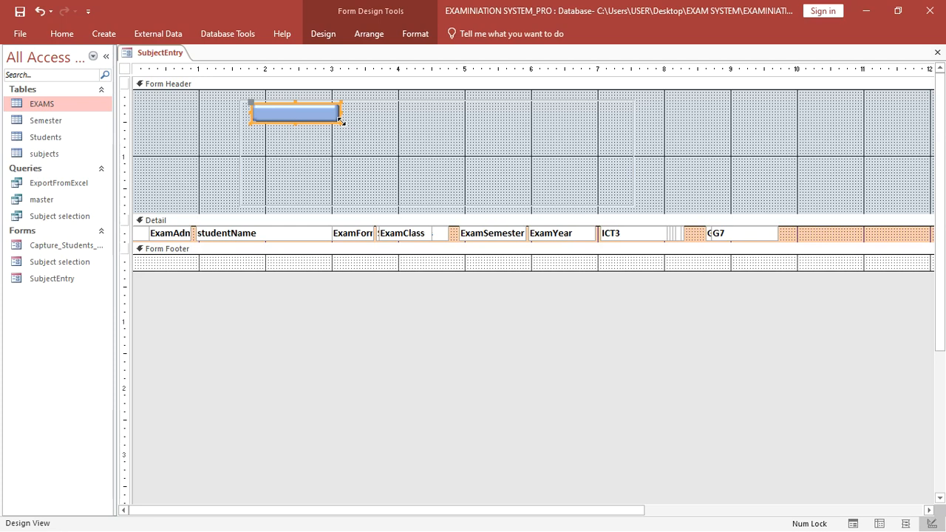
pyautogui.hotkey('ctrl', 'd')
pyautogui.hotkey('ctrl', 'd')
pyautogui.hotkey('ctrl', 'd')
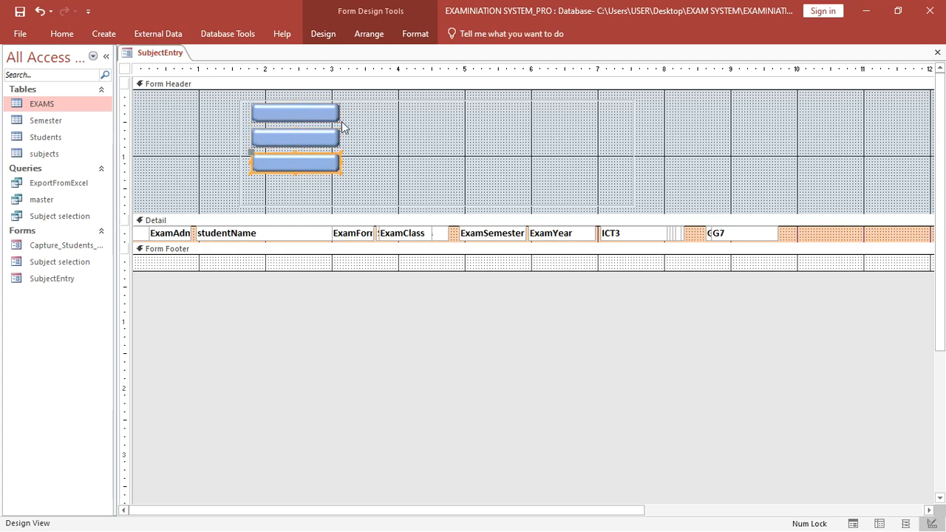
pyautogui.moveTo(349, 118); pyautogui.dragTo(308, 208)
pyautogui.hotkey('ctrl', 'd')
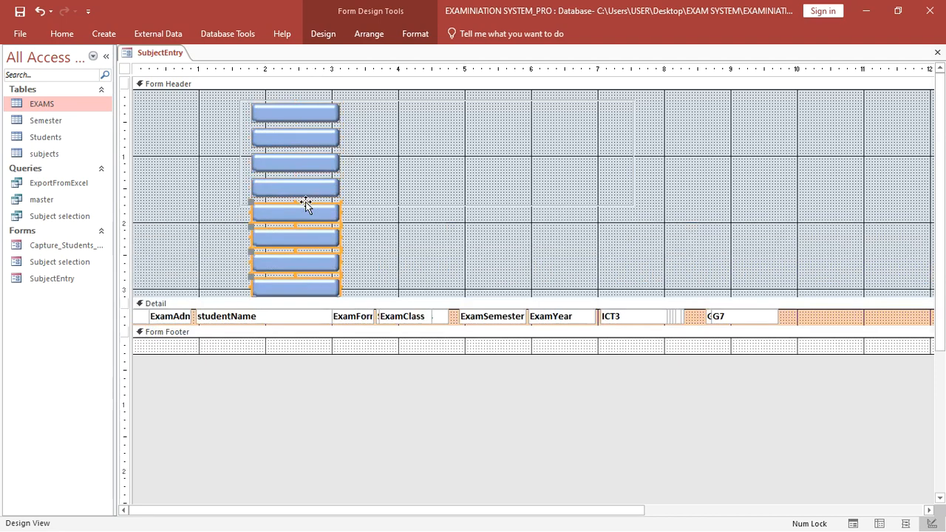
# - Move the duplicates into an aligned second column, delete the extra one, and start a third column
pyautogui.moveTo(306, 205); pyautogui.dragTo(420, 109)
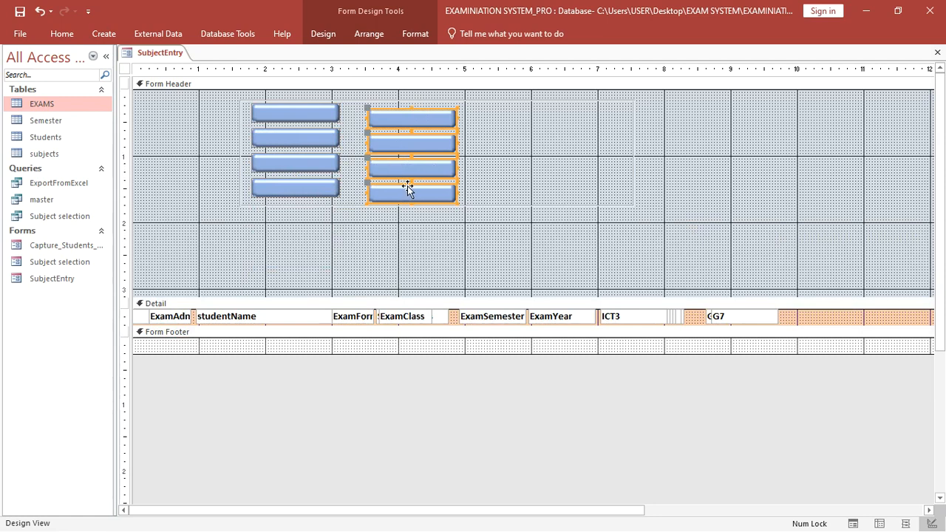
pyautogui.moveTo(434, 171); pyautogui.dragTo(433, 162)
pyautogui.click(473, 183)
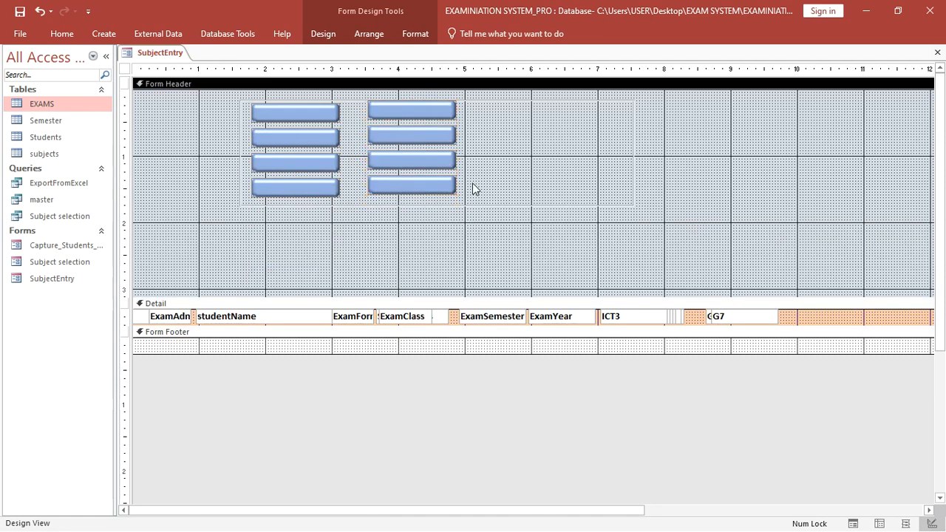
pyautogui.click(406, 186)
pyautogui.press('Delete')
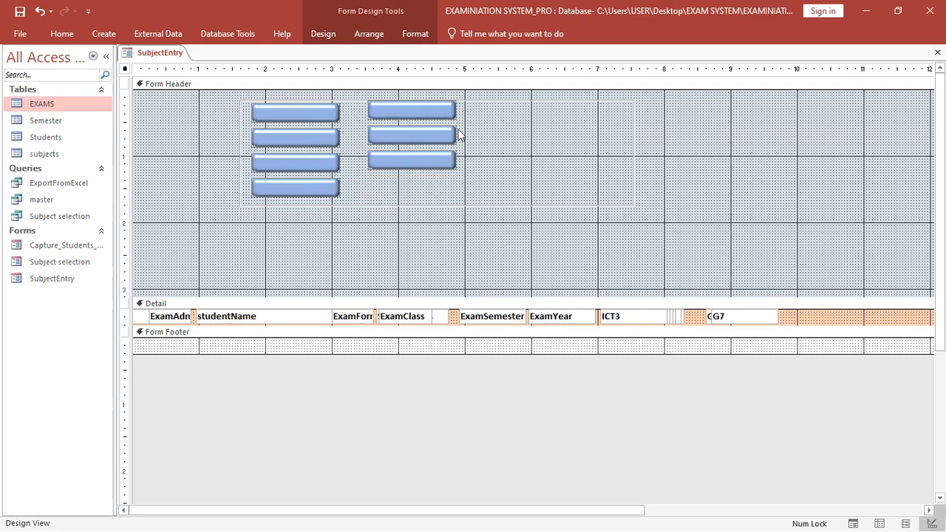
pyautogui.moveTo(330, 186); pyautogui.dragTo(546, 110)
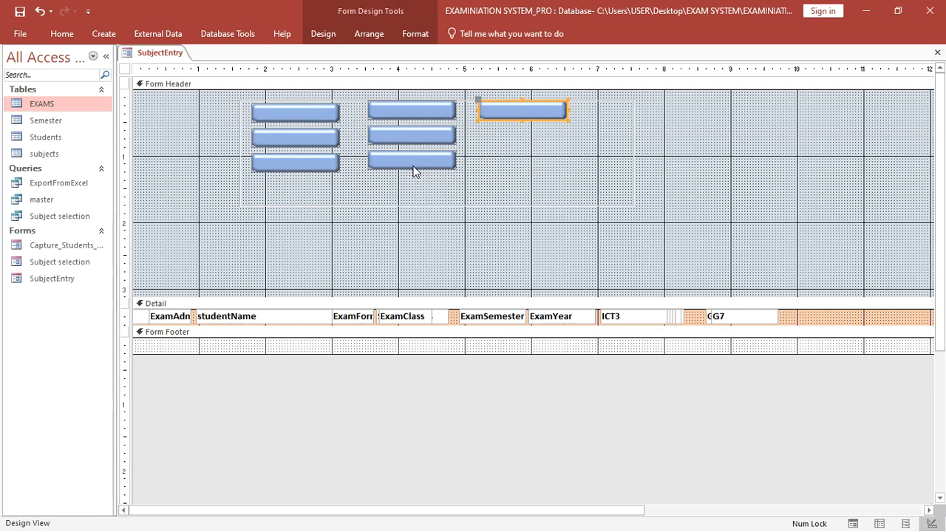
pyautogui.click(432, 182)
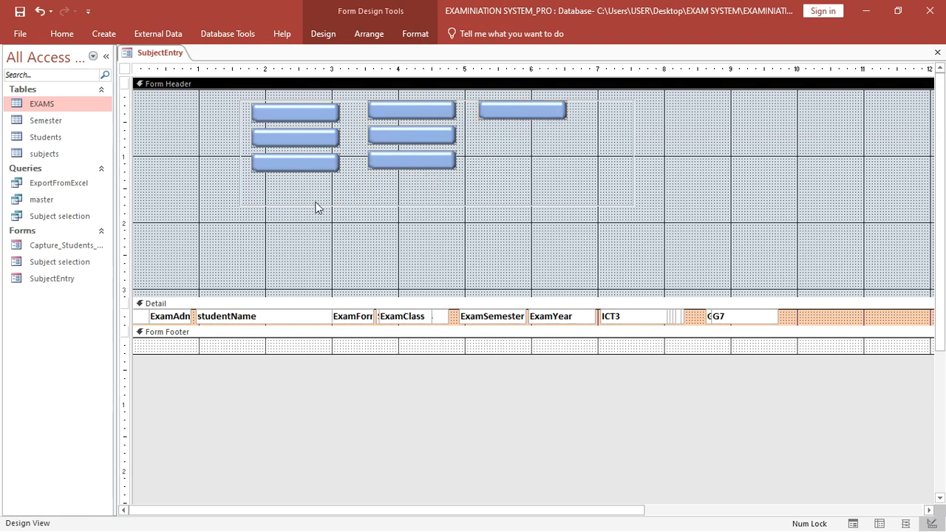
# - Shorten the box around the buttons and shrink the Form Header to fit it
pyautogui.moveTo(352, 297); pyautogui.dragTo(351, 204)
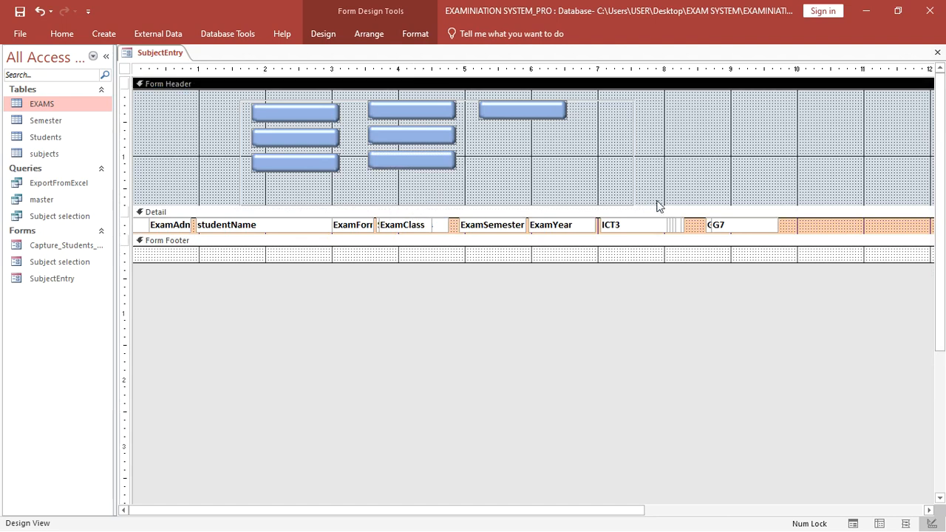
pyautogui.moveTo(659, 205); pyautogui.dragTo(659, 235)
pyautogui.click(404, 207)
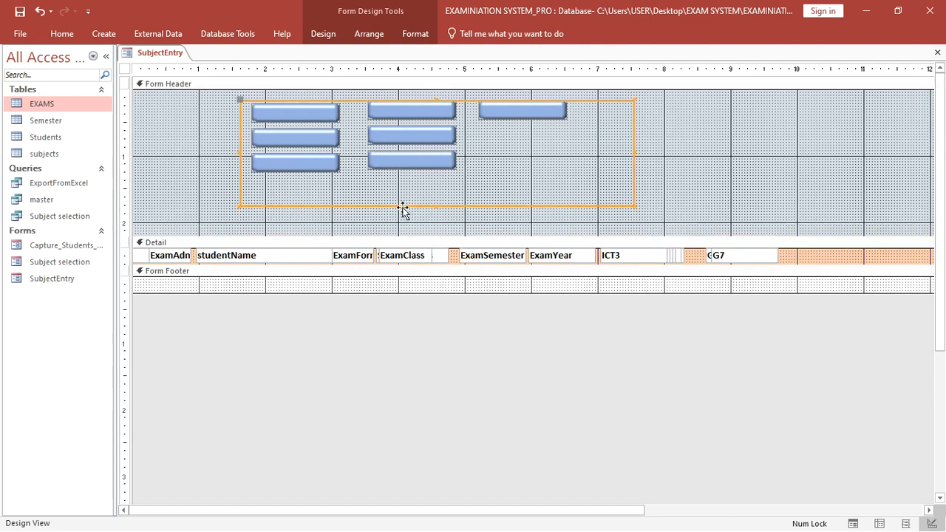
pyautogui.moveTo(435, 206); pyautogui.dragTo(432, 177)
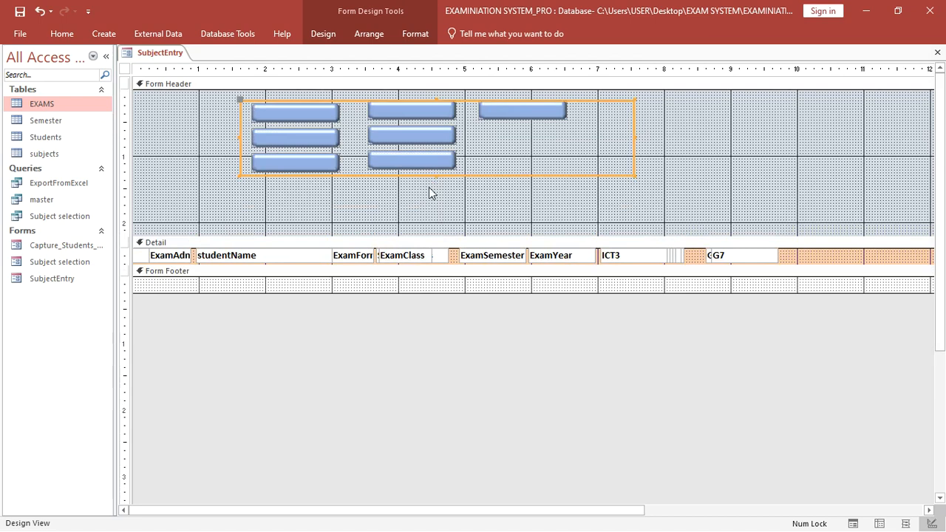
pyautogui.moveTo(427, 235); pyautogui.dragTo(422, 174)
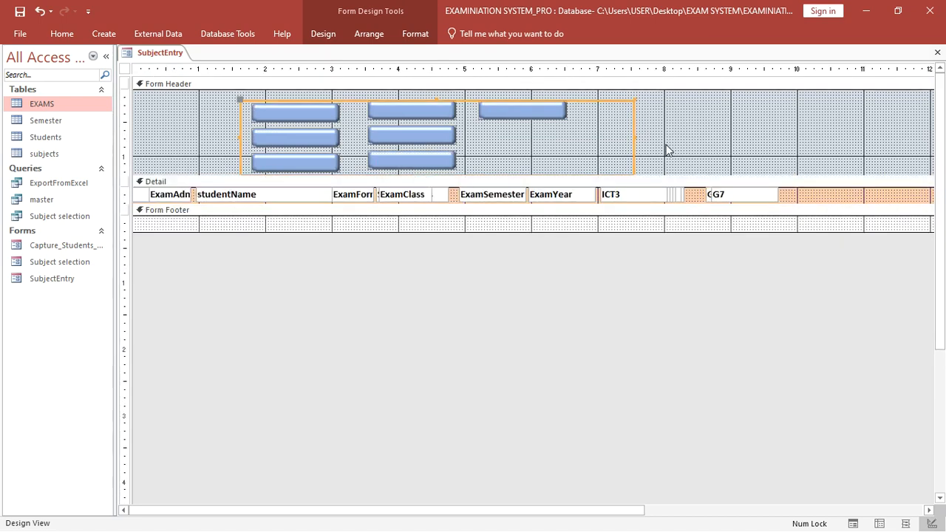
# - Caption the top-left toggle button ENGLISH in capitals
pyautogui.click(327, 118)
pyautogui.click(316, 109)
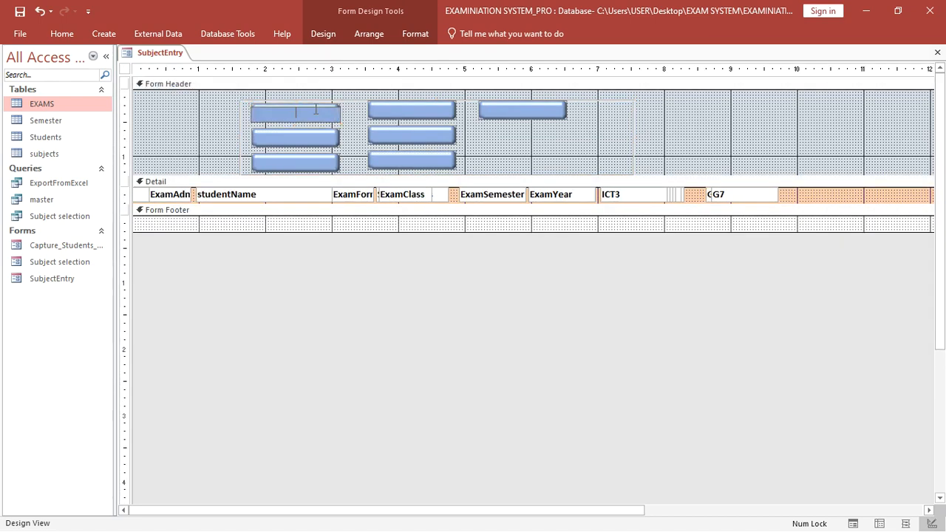
pyautogui.press('capslock')
pyautogui.write('ENGLIS')
# - Caption the next two first-column buttons MATHEMATICS and KISWAHILI
pyautogui.click(267, 141)
pyautogui.click(275, 135)
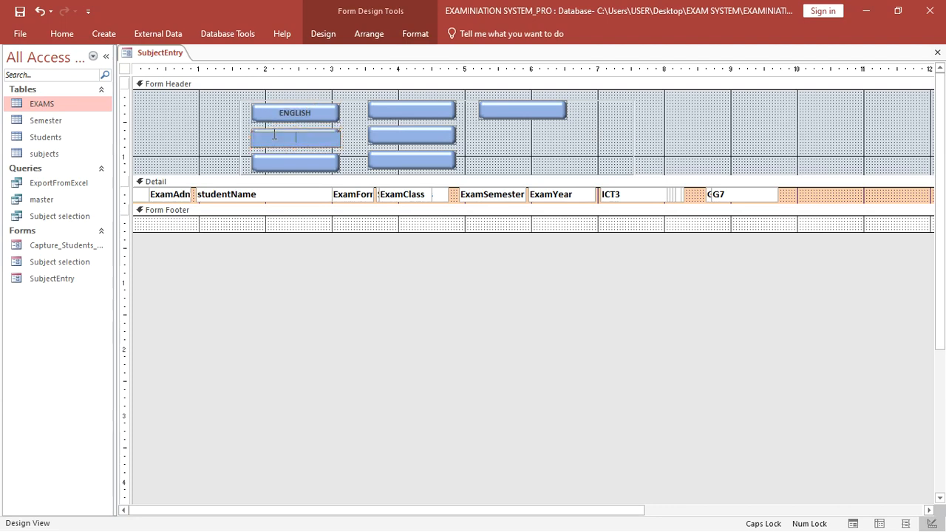
pyautogui.write('MATHE')
pyautogui.press('BackSpace')
pyautogui.press('BackSpace')
pyautogui.press('BackSpace')
pyautogui.write('M')
pyautogui.press('BackSpace')
pyautogui.write('ATHEMATICS')
pyautogui.doubleClick(279, 164)
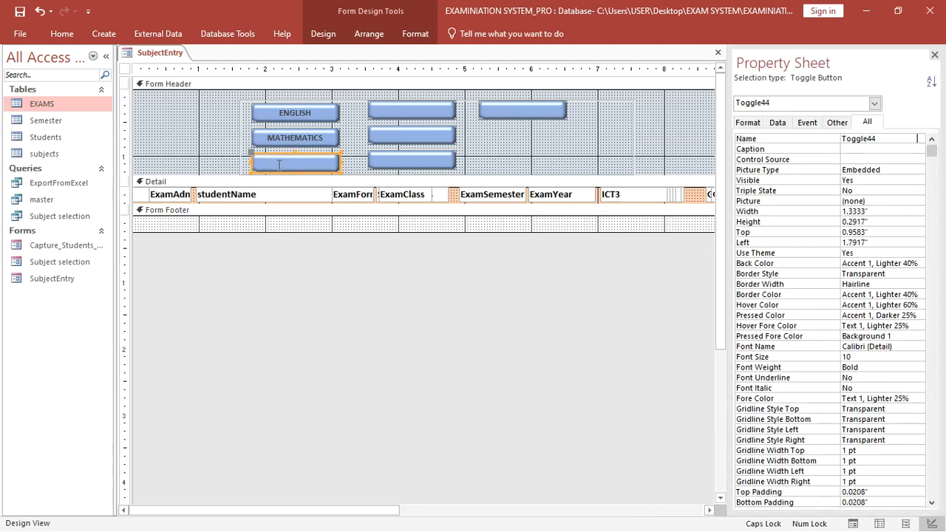
pyautogui.write('KISWAHILI')
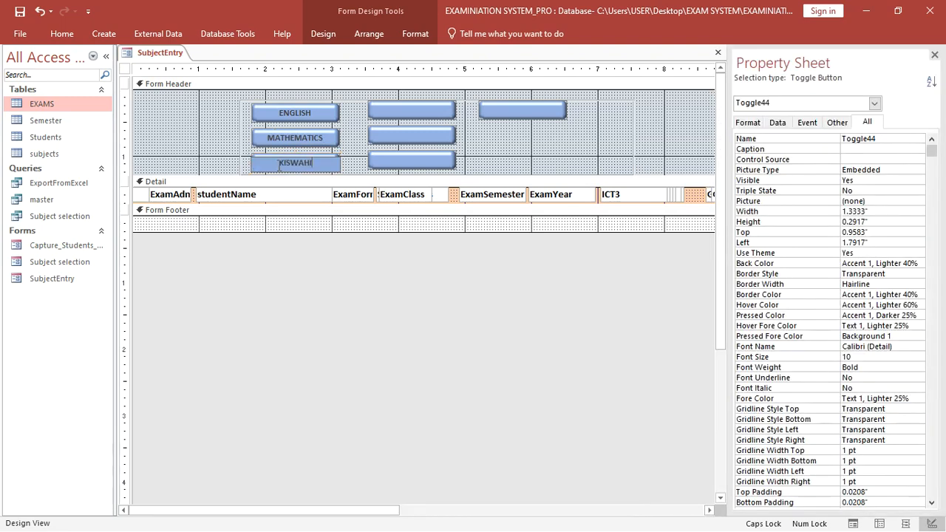
# - Caption the second-column buttons SCIENCE and SOCIAL STUDIES
pyautogui.click(379, 111)
pyautogui.write('SCENC')
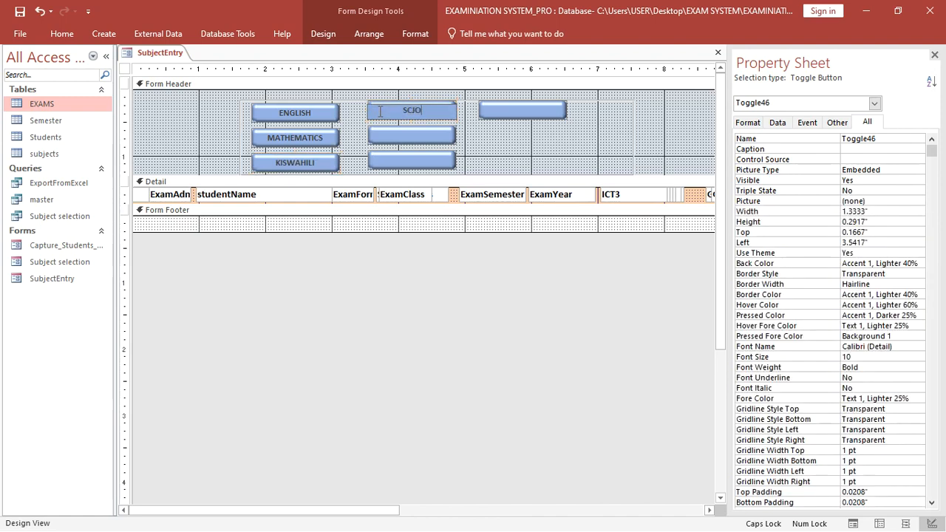
pyautogui.press('BackSpace')
pyautogui.press('BackSpace')
pyautogui.press('BackSpace')
pyautogui.write('IENCE')
pyautogui.click(385, 136)
pyautogui.click(385, 135)
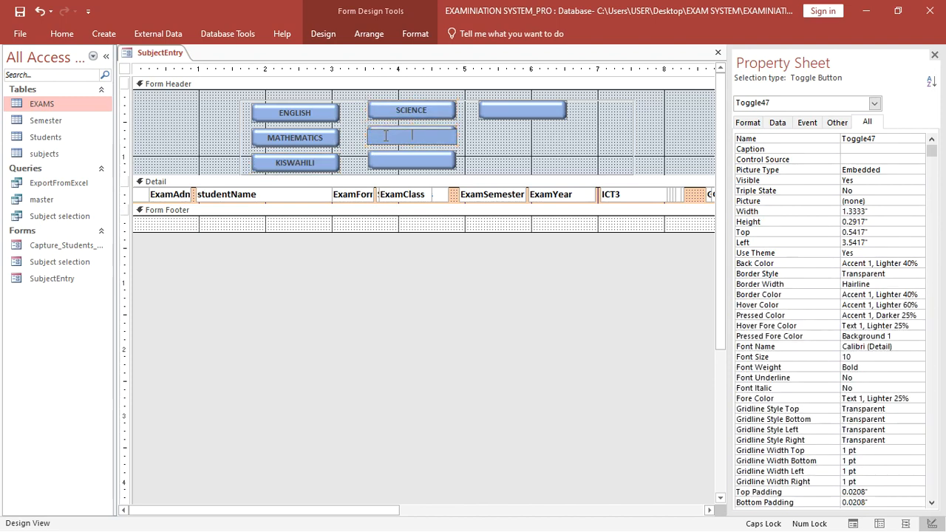
pyautogui.write('SOCIAL STUDIES')
# - Caption the remaining buttons SIGN LANGUAGE and I.C.T
pyautogui.click(396, 162)
pyautogui.click(402, 163)
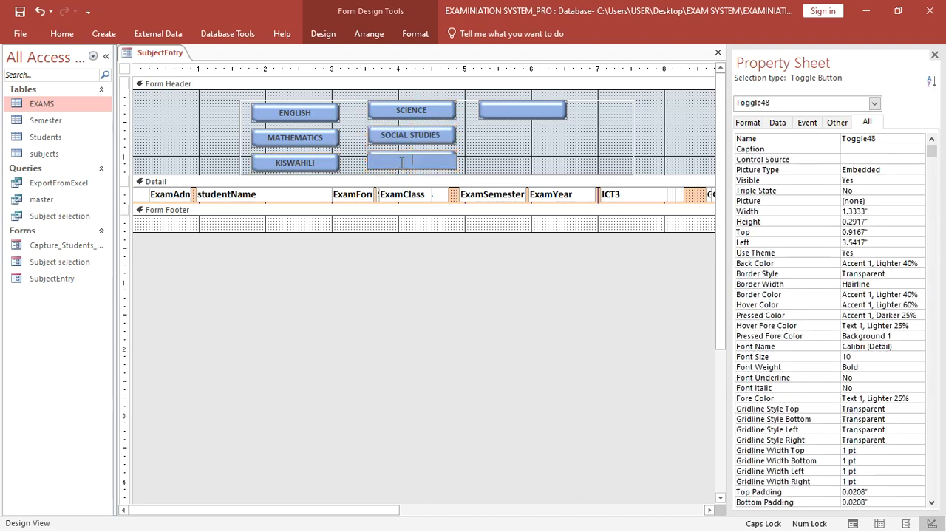
pyautogui.write('SIGN LANGUAGE')
pyautogui.click(524, 112)
pyautogui.click(498, 112)
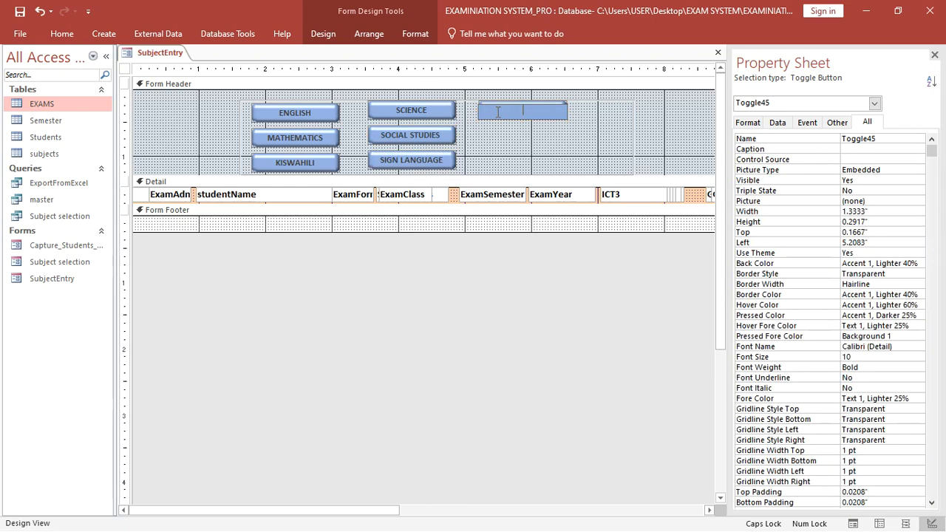
pyautogui.write('I.C.T')
pyautogui.click(652, 145)
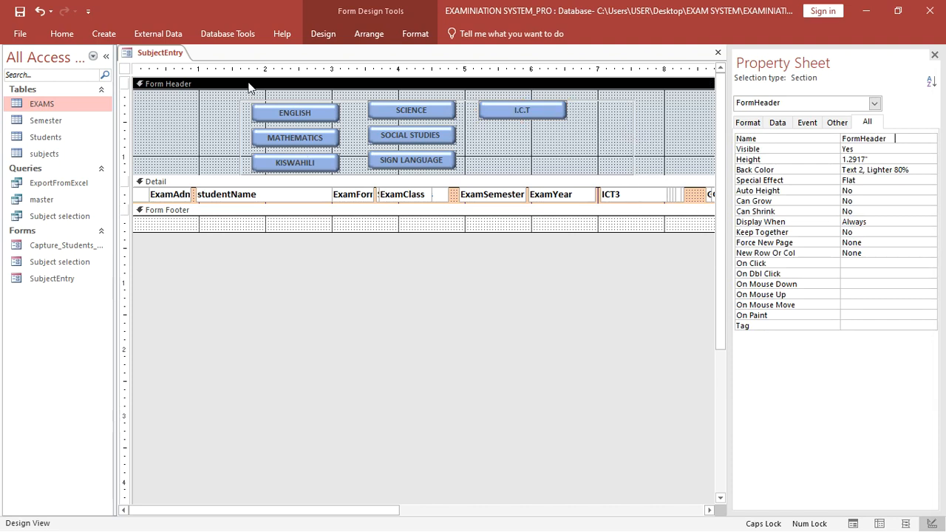
# - Fill the Form Footer with light blue #77C0D4 and switch to Form View
pyautogui.rightClick(302, 232)
pyautogui.rightClick(303, 232)
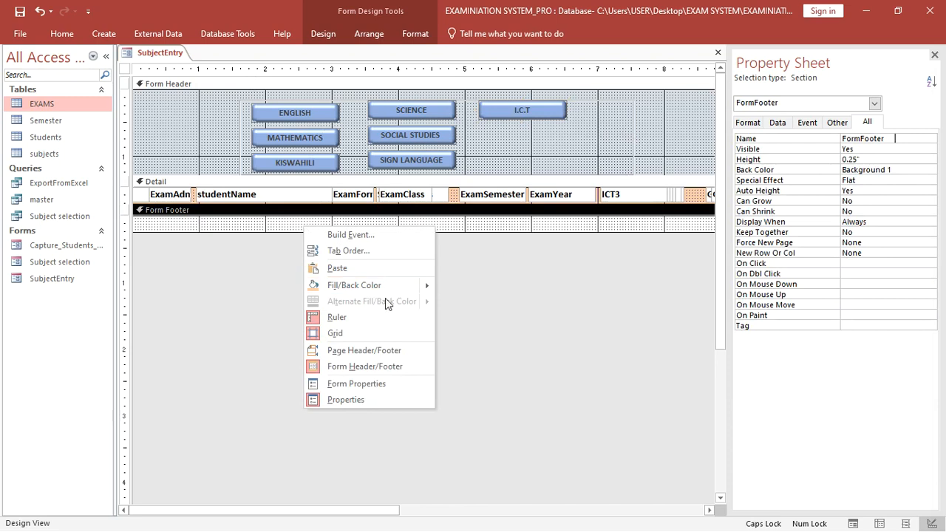
pyautogui.moveTo(412, 289)
pyautogui.click(546, 362)
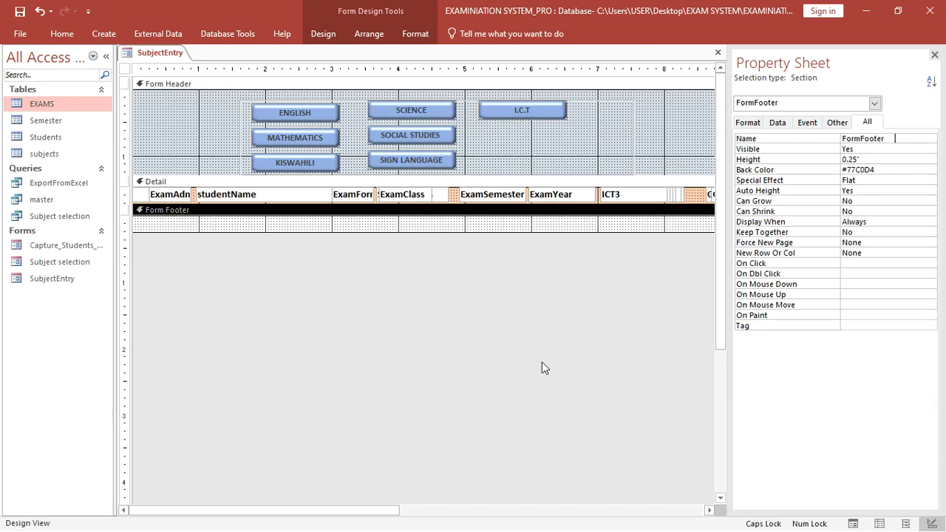
pyautogui.click(64, 34)
pyautogui.click(14, 62)
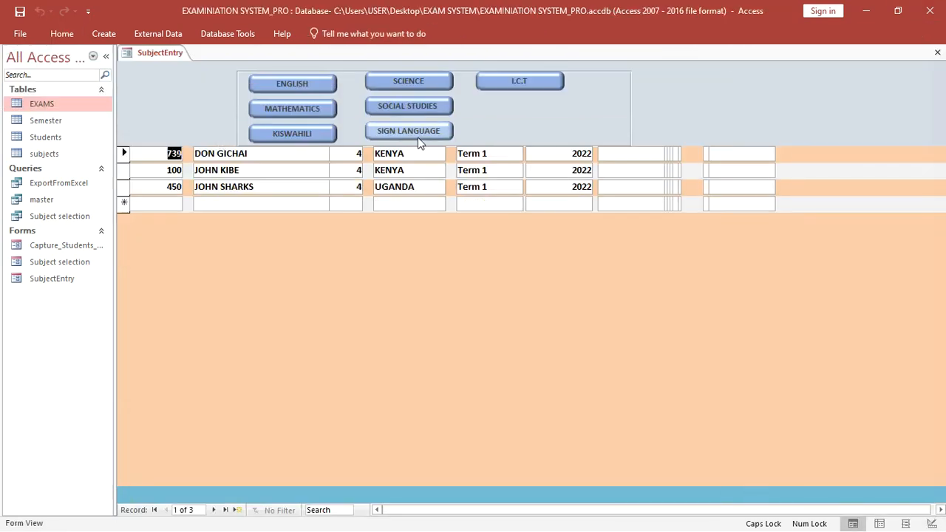
# - Toggle ENGLISH, MATHEMATICS, KISWAHILI, SIGN LANGUAGE, SOCIAL STUDIES, SCIENCE and I.C.T in Form View
pyautogui.click(299, 84)
pyautogui.click(299, 109)
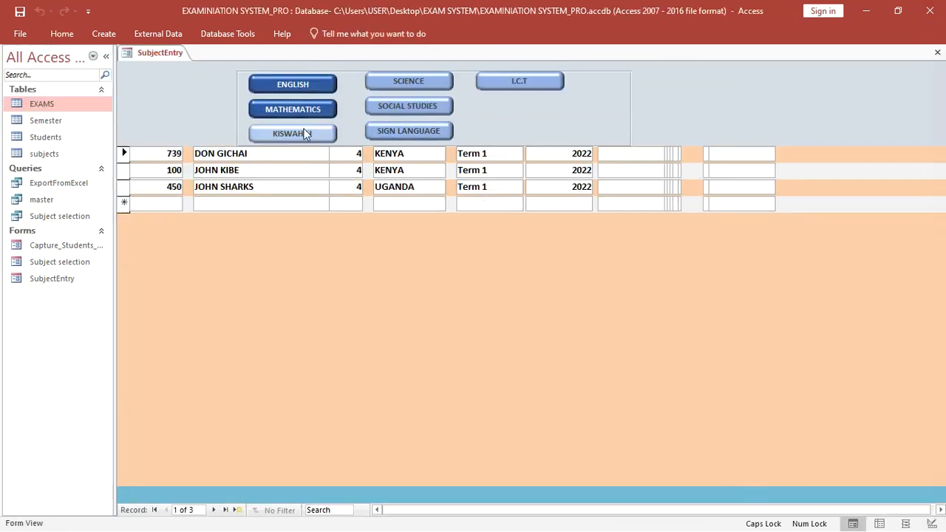
pyautogui.click(299, 133)
pyautogui.click(405, 131)
pyautogui.click(408, 106)
pyautogui.click(427, 78)
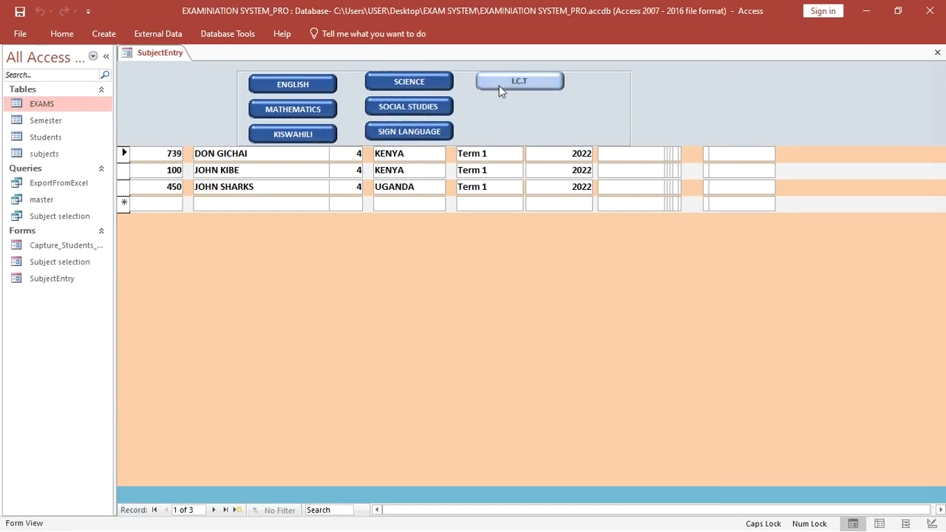
pyautogui.click(500, 83)
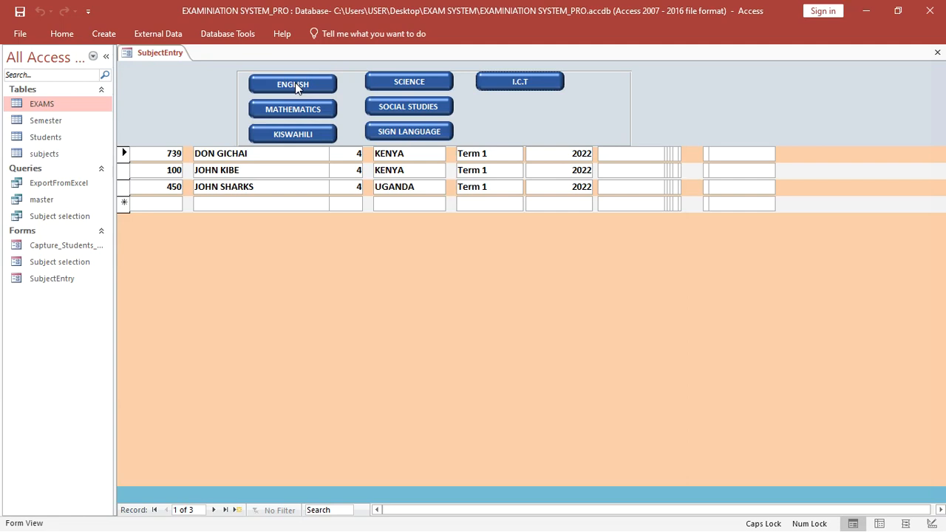
# - Return to Design View and select all seven subject toggle buttons
pyautogui.rightClick(367, 244)
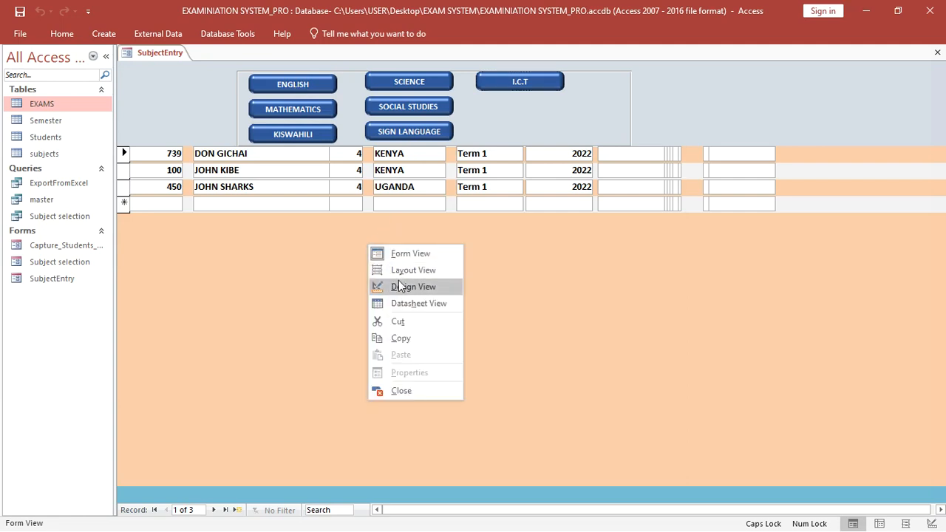
pyautogui.click(405, 289)
pyautogui.moveTo(578, 108); pyautogui.dragTo(310, 175)
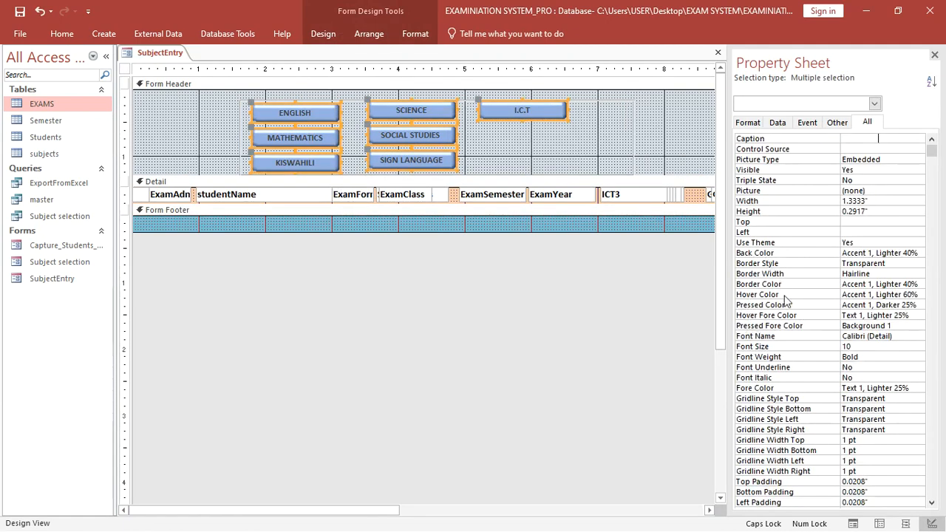
# - Set the toggles' Hover Color to red #ED1C24 and Pressed Color to Background 1
pyautogui.click(921, 295)
pyautogui.click(920, 294)
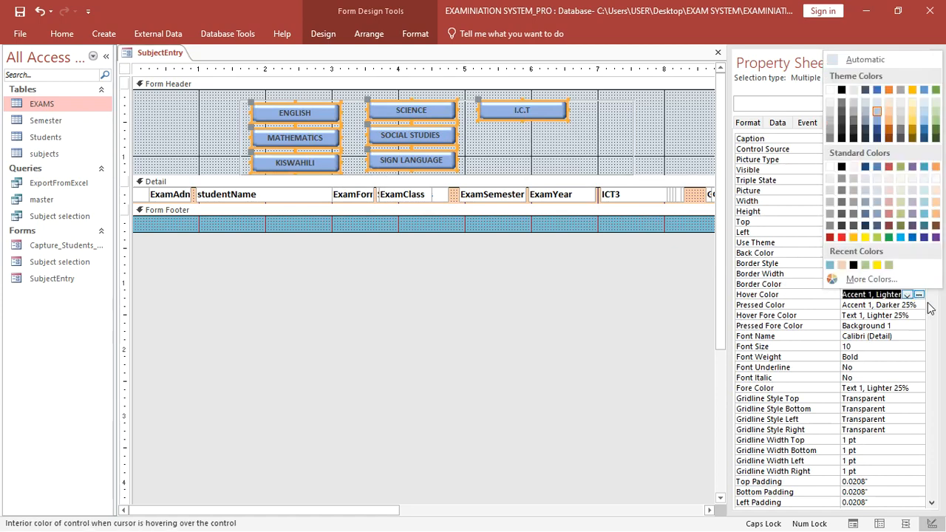
pyautogui.click(841, 237)
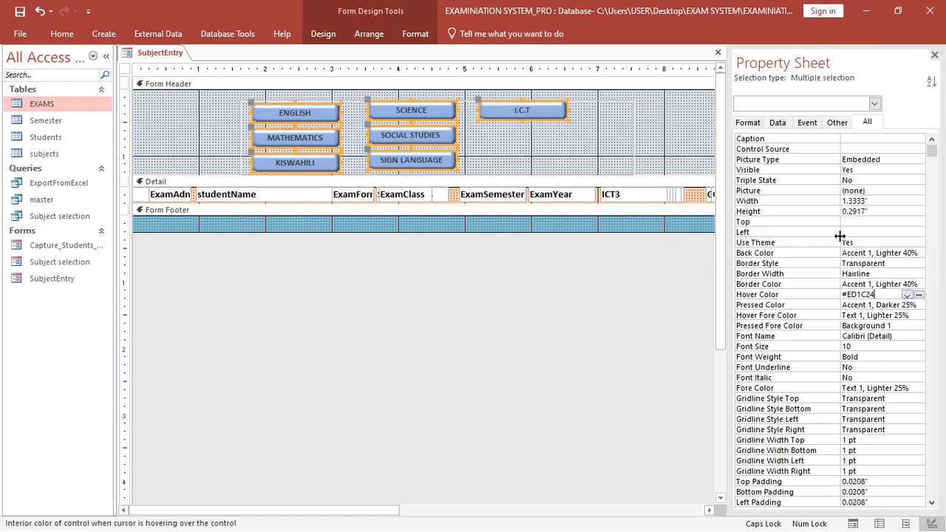
pyautogui.click(921, 305)
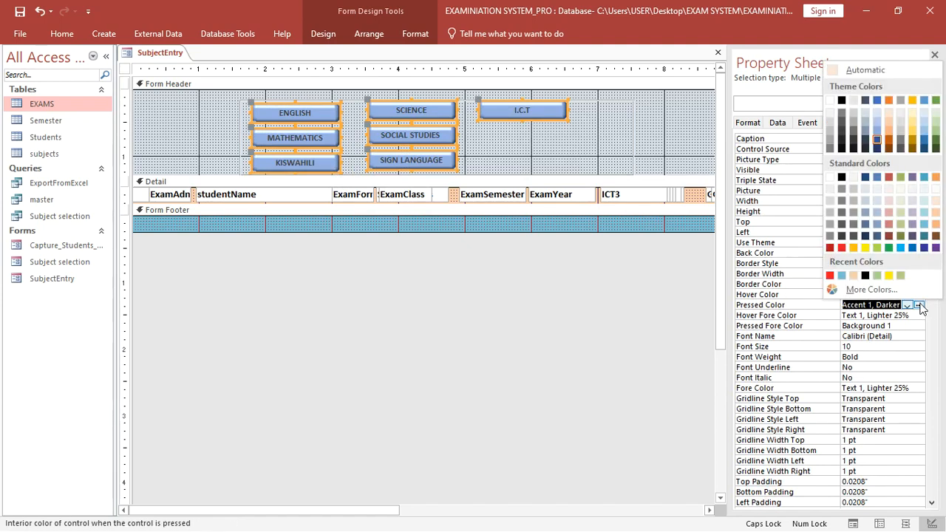
pyautogui.click(871, 276)
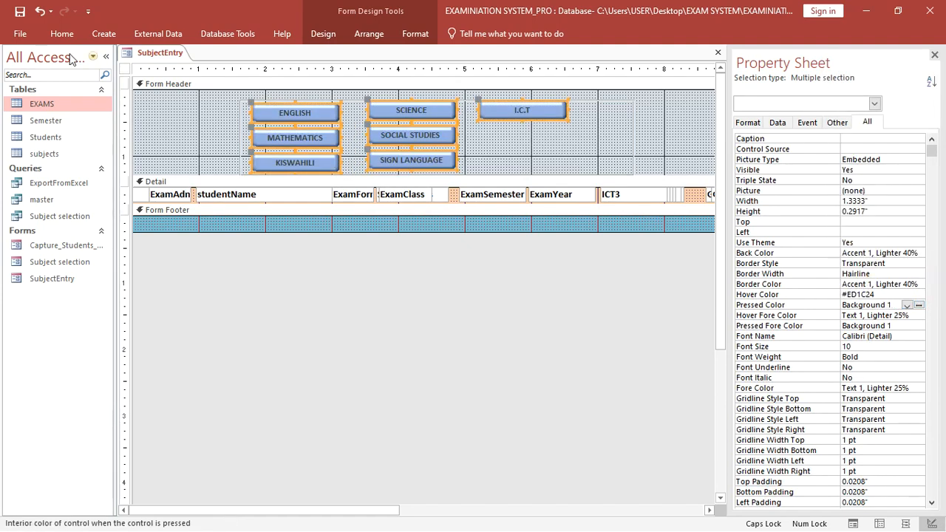
pyautogui.click(57, 34)
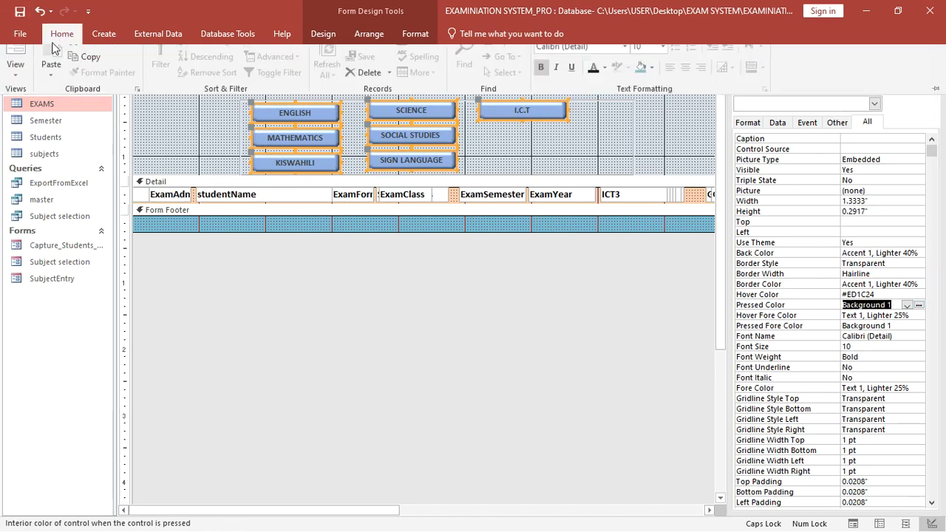
# - Switch to Form View and turn on all seven subject toggles, ENGLISH through I.C.T
pyautogui.click(15, 64)
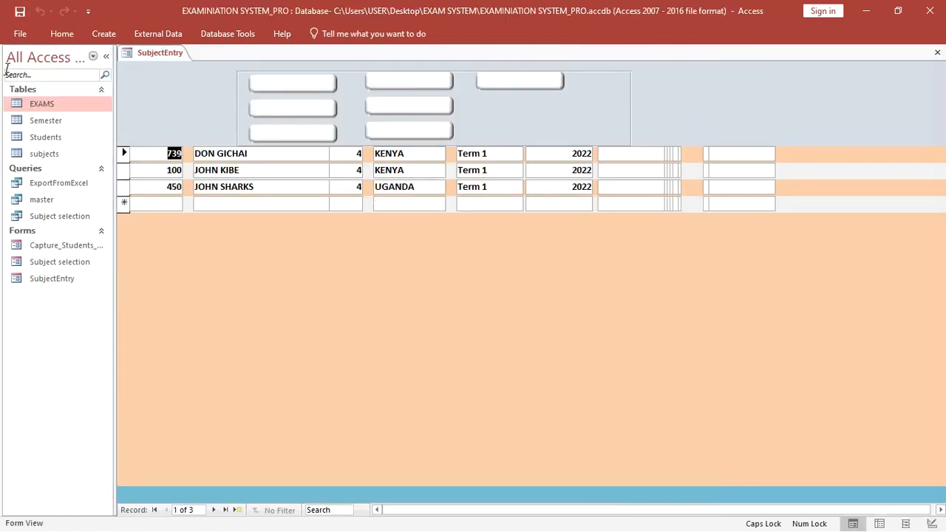
pyautogui.click(282, 89)
pyautogui.click(300, 111)
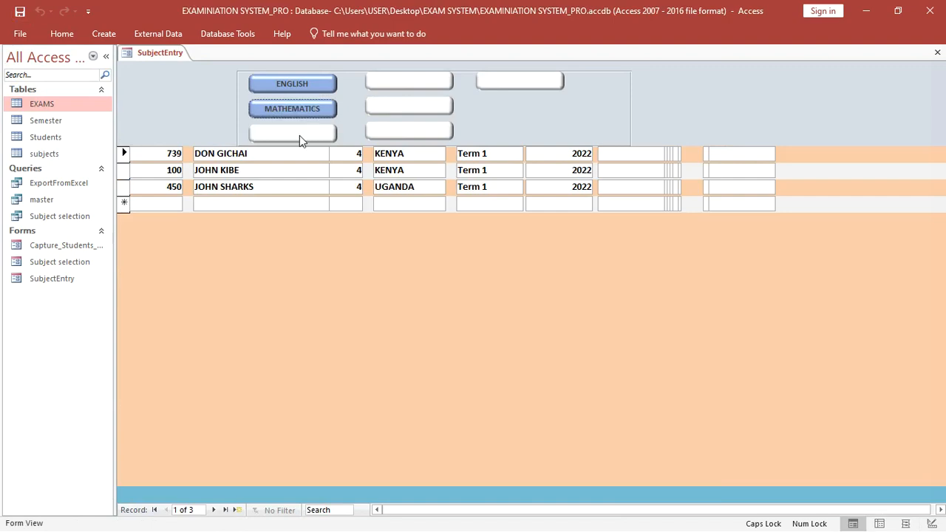
pyautogui.click(300, 135)
pyautogui.click(399, 131)
pyautogui.click(392, 107)
pyautogui.click(398, 83)
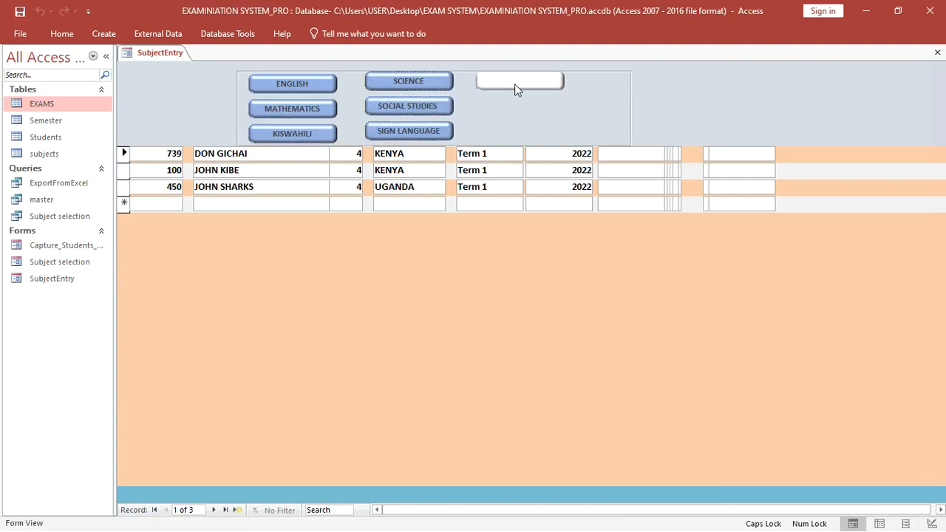
pyautogui.click(515, 83)
# - Turn ENGLISH, MATHEMATICS, KISWAHILI, SIGN LANGUAGE, SOCIAL STUDIES and SCIENCE back off
pyautogui.click(296, 84)
pyautogui.click(299, 108)
pyautogui.click(310, 136)
pyautogui.click(408, 131)
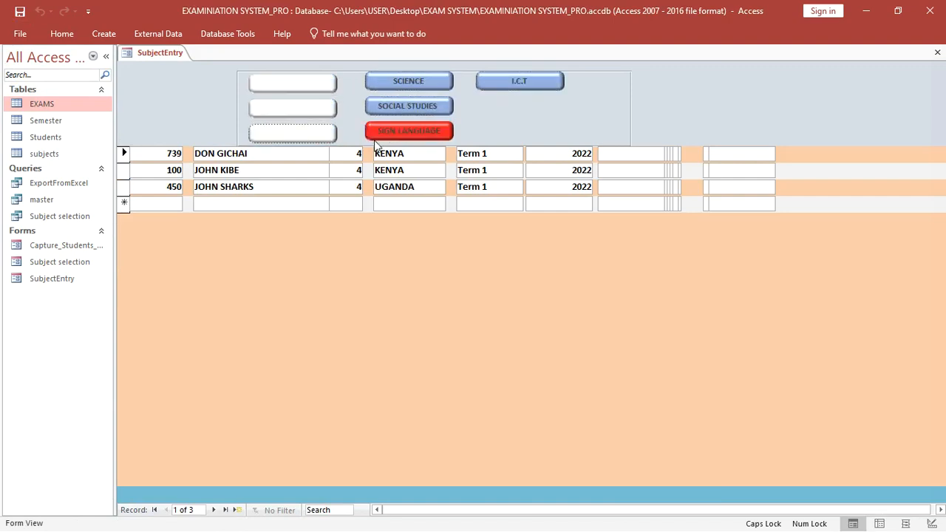
pyautogui.click(427, 110)
pyautogui.click(427, 83)
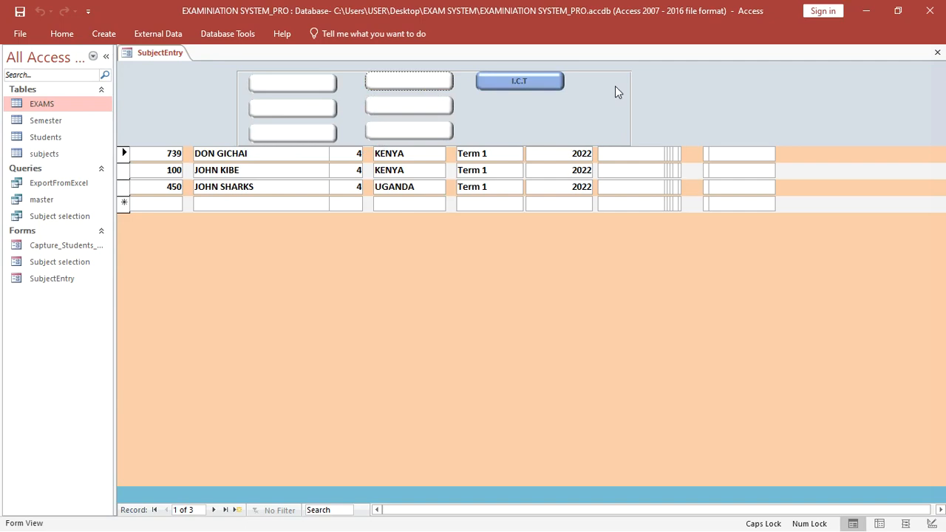
# - Go back to Design View, select the form header, then return to Form View
pyautogui.rightClick(169, 90)
pyautogui.click(199, 129)
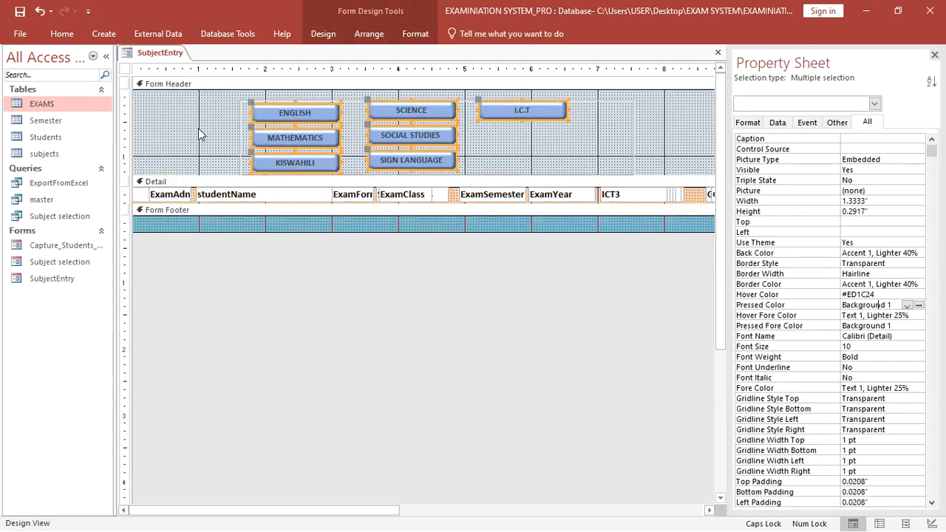
pyautogui.click(182, 120)
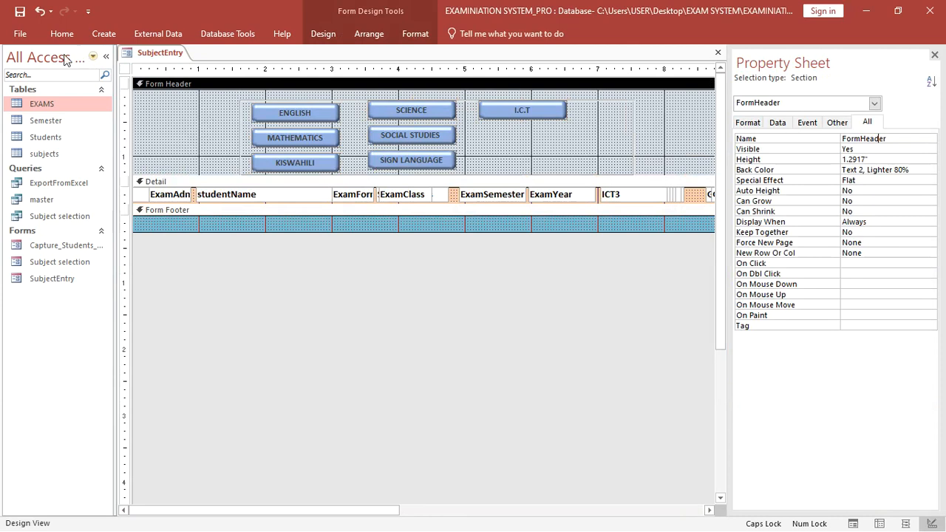
pyautogui.click(62, 34)
pyautogui.click(16, 67)
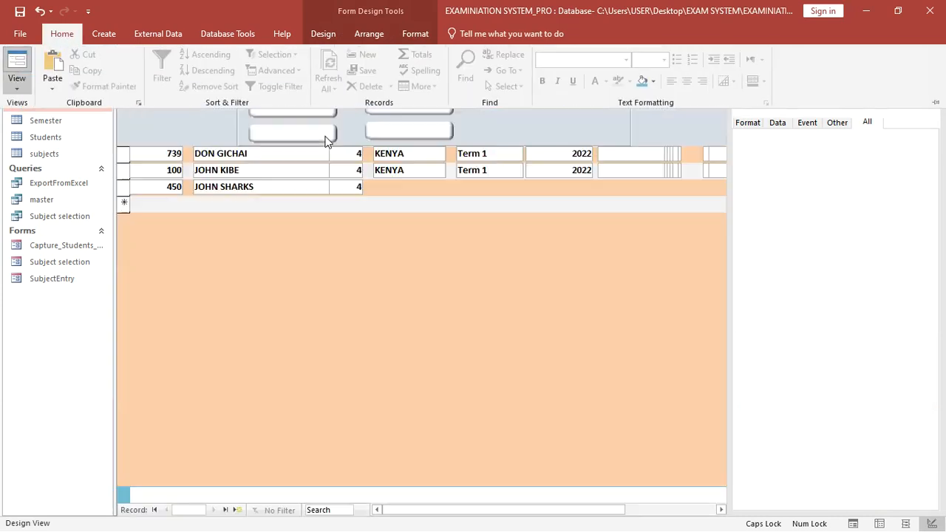
# - Turn each subject toggle on again, from ENGLISH through I.C.T
pyautogui.click(302, 89)
pyautogui.click(302, 113)
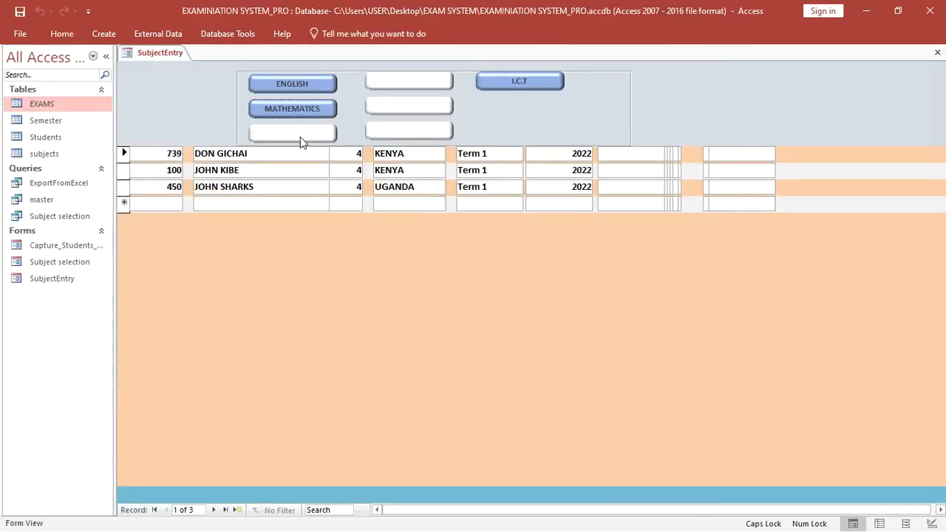
pyautogui.click(300, 135)
pyautogui.click(394, 131)
pyautogui.click(394, 107)
pyautogui.click(409, 81)
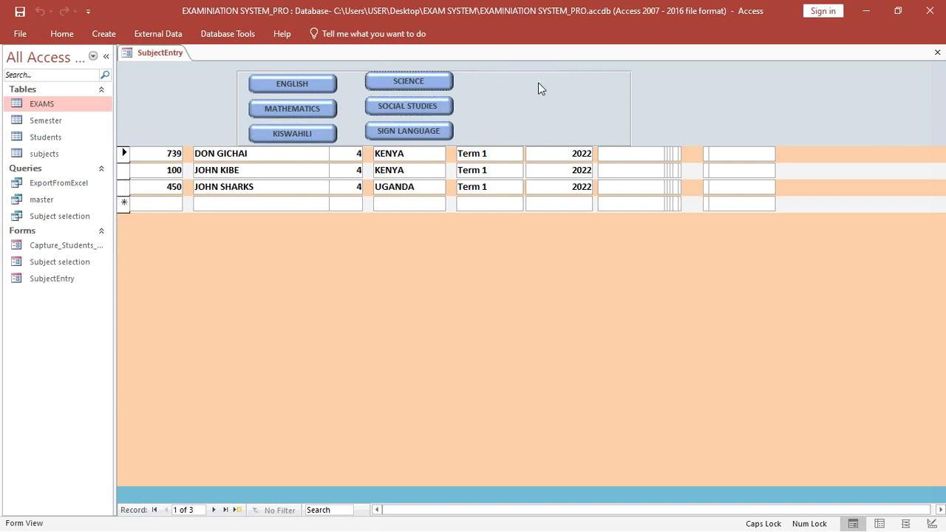
pyautogui.click(538, 87)
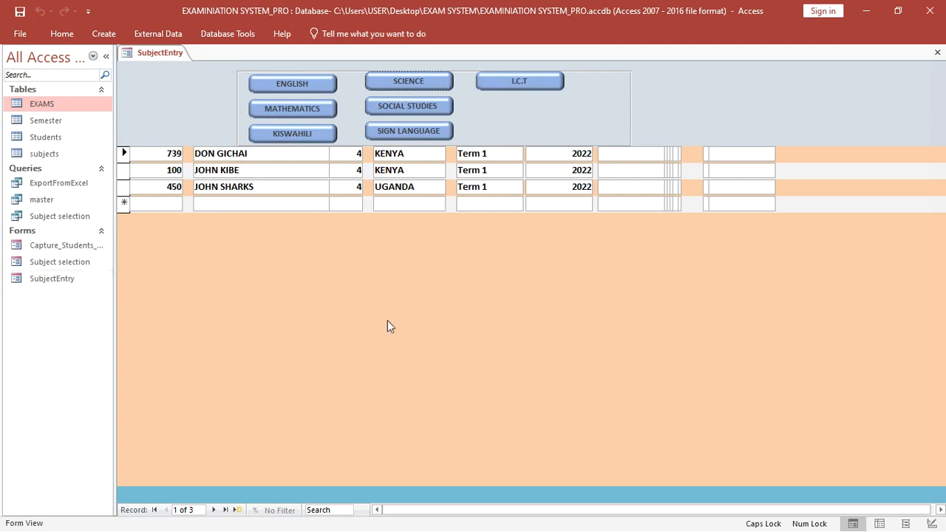
pyautogui.rightClick(563, 296)
# - In Design View, narrow the Box41 rectangle around the subject buttons
pyautogui.click(603, 338)
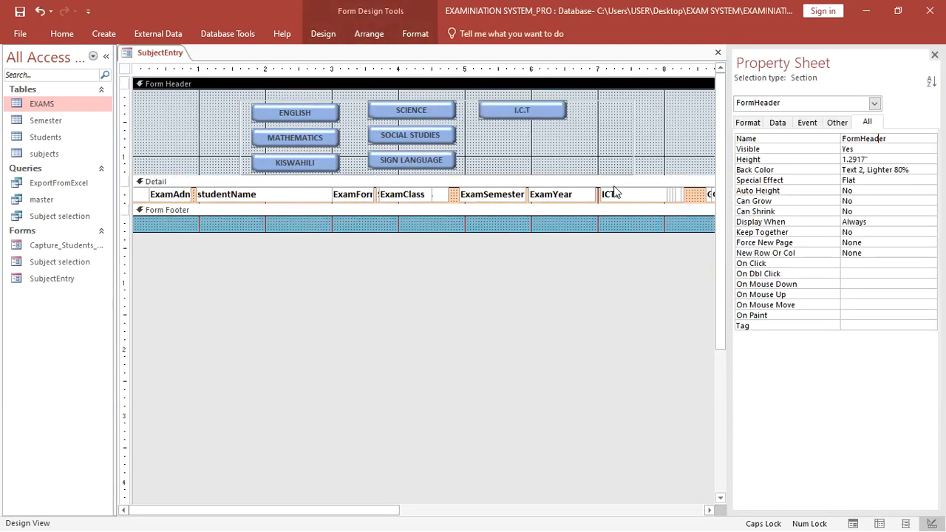
pyautogui.click(632, 141)
pyautogui.moveTo(634, 142); pyautogui.dragTo(581, 143)
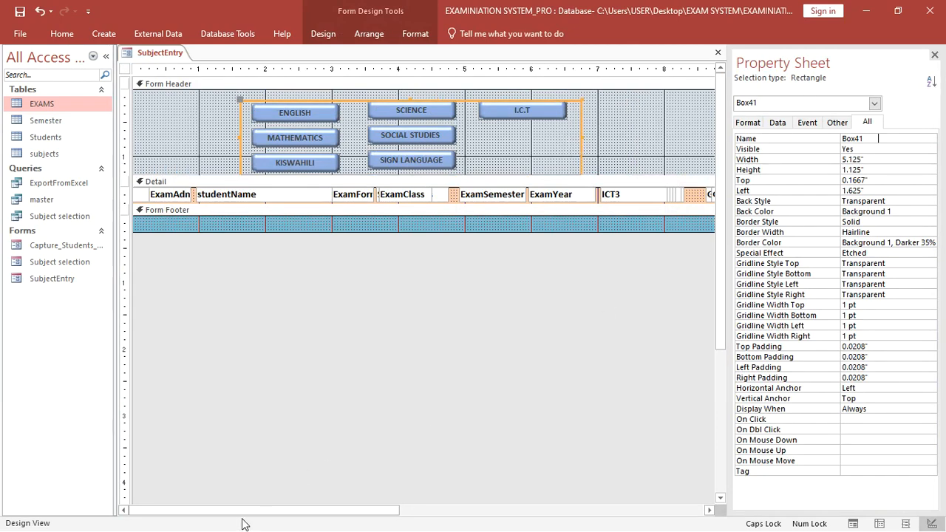
pyautogui.moveTo(244, 510); pyautogui.dragTo(490, 510)
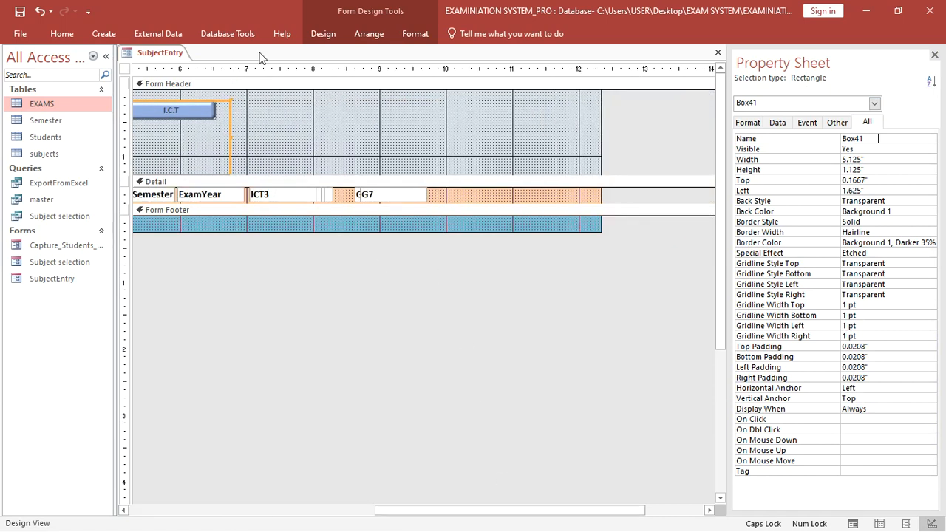
# - Draw a new empty label, Label50, in the form header and select its Name property
pyautogui.click(323, 34)
pyautogui.click(229, 74)
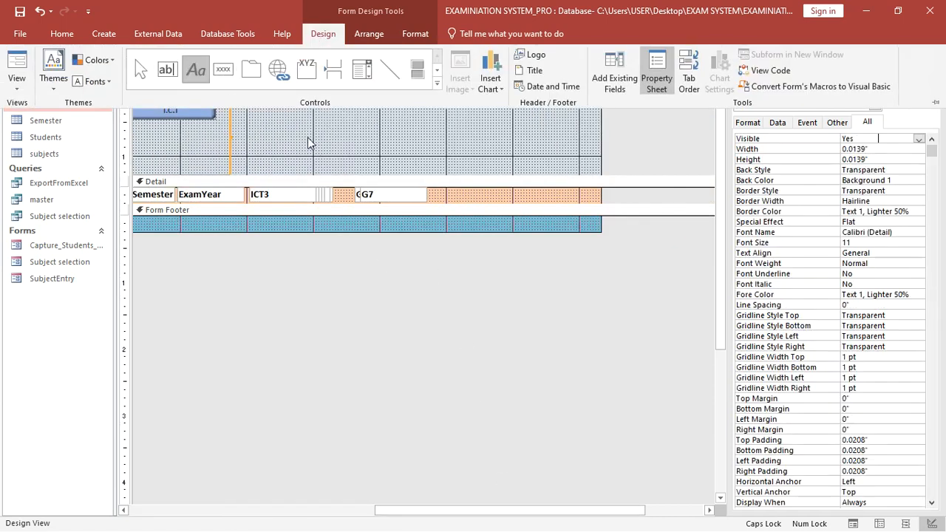
pyautogui.moveTo(244, 148); pyautogui.dragTo(368, 170)
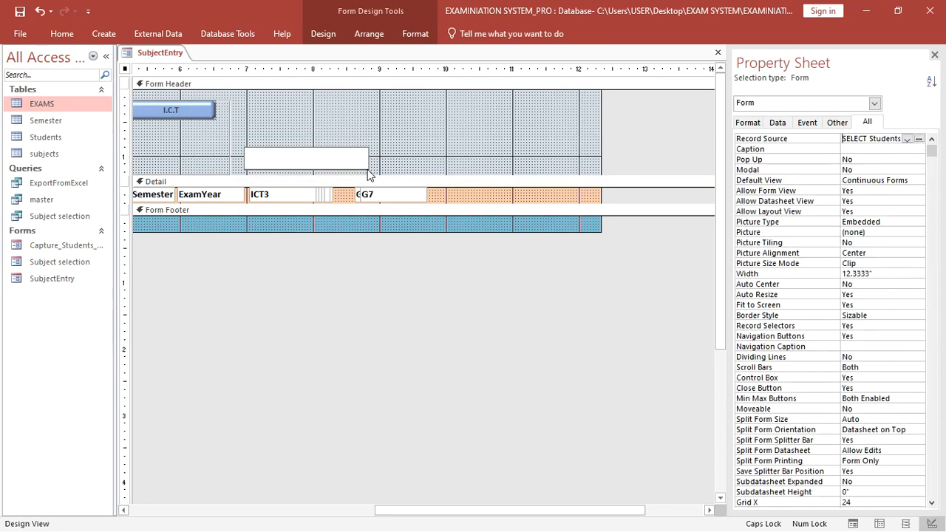
pyautogui.click(310, 293)
pyautogui.click(287, 167)
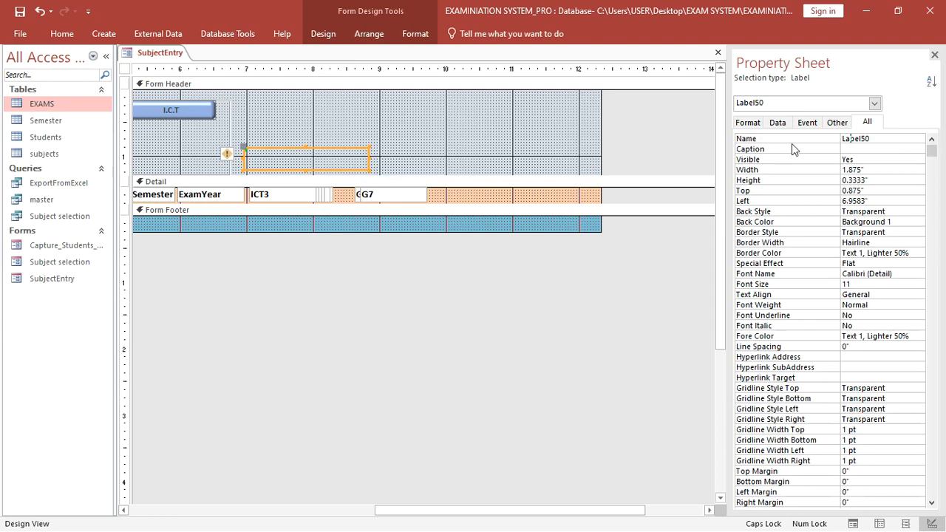
pyautogui.click(875, 144)
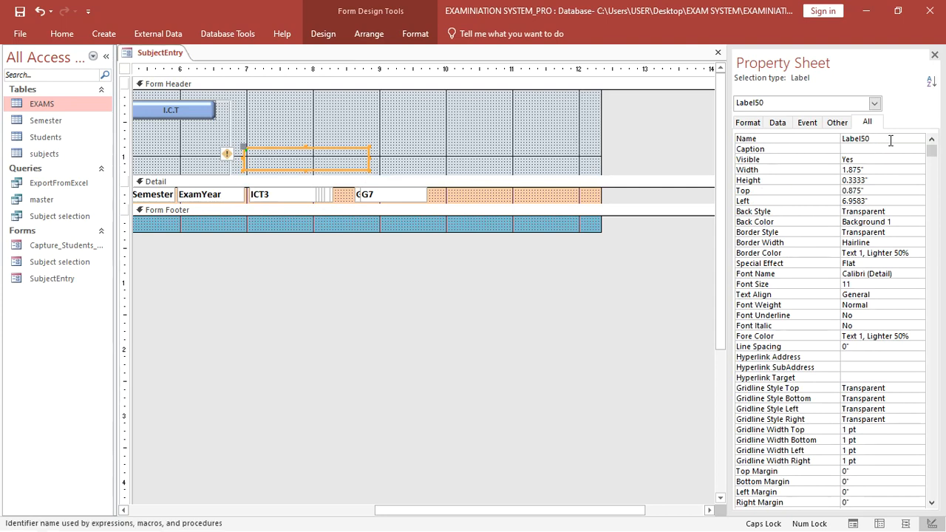
pyautogui.moveTo(892, 138); pyautogui.dragTo(744, 130)
pyautogui.moveTo(402, 510); pyautogui.dragTo(226, 511)
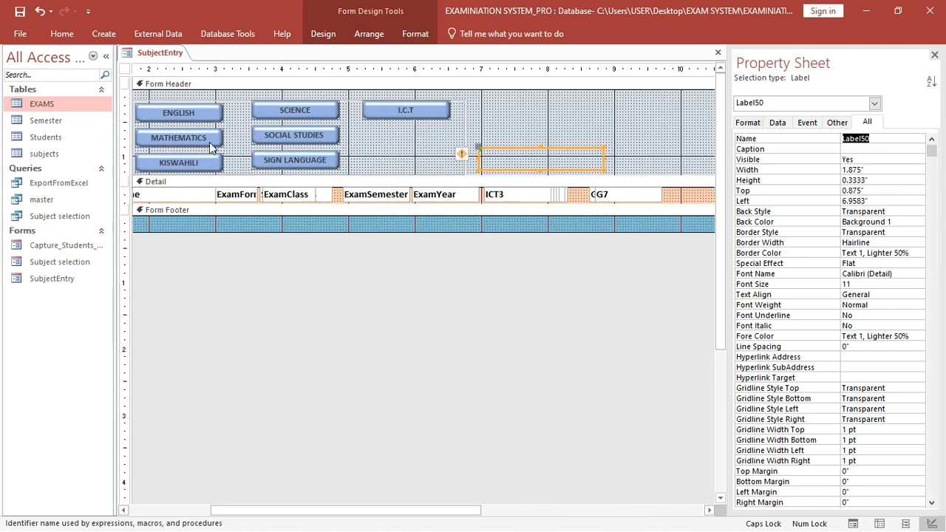
# - Check each of the seven subject toggles in turn, ending with ENGLISH selected
pyautogui.click(198, 116)
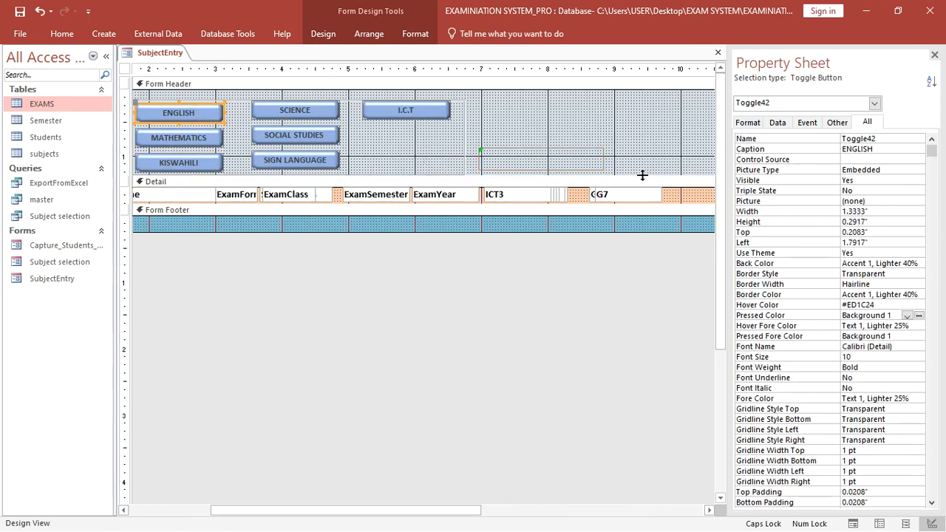
pyautogui.click(192, 135)
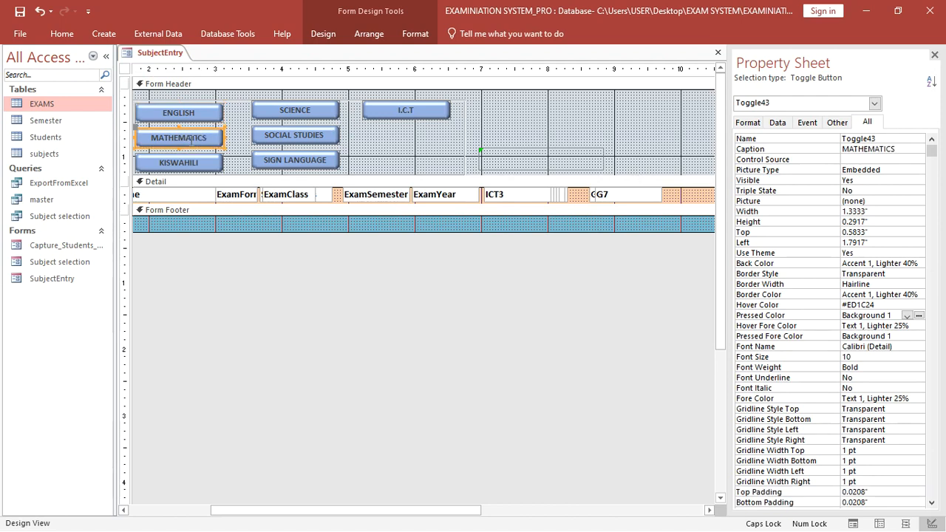
pyautogui.click(201, 165)
pyautogui.click(303, 110)
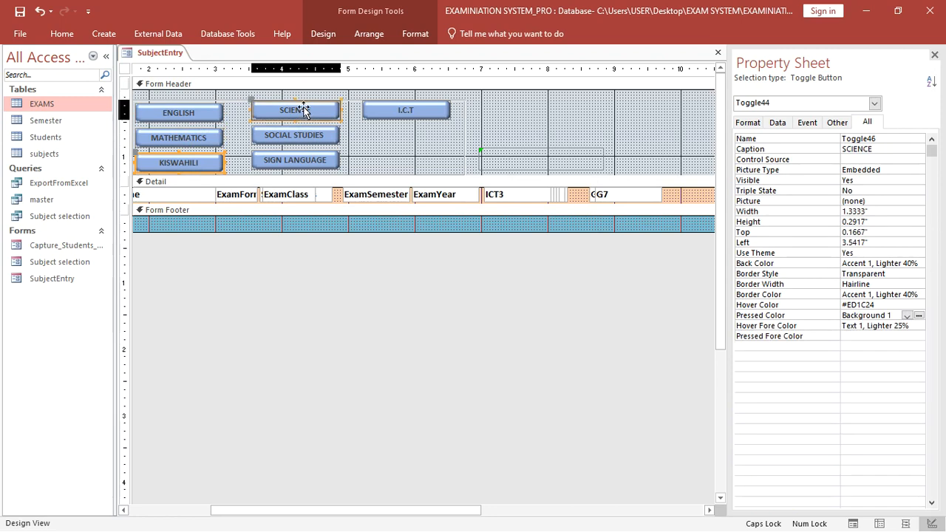
pyautogui.click(307, 136)
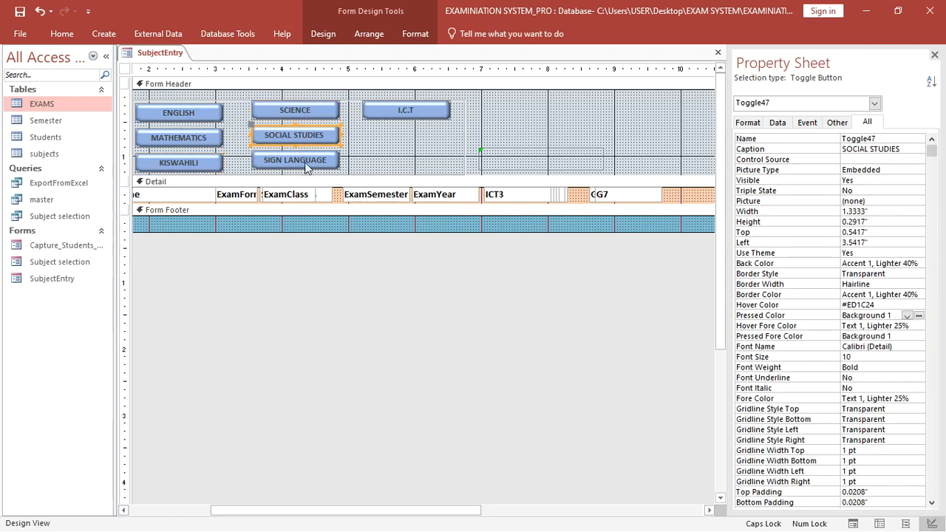
pyautogui.click(307, 167)
pyautogui.click(378, 106)
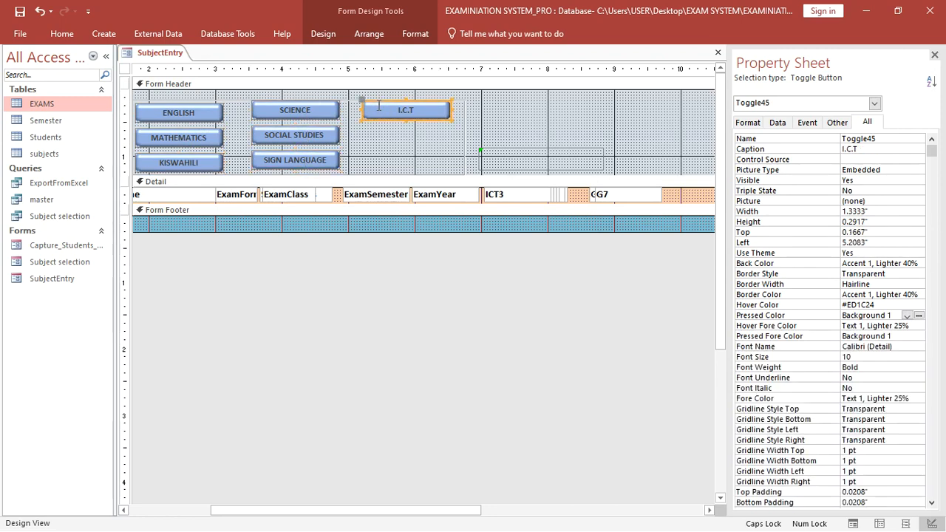
pyautogui.click(209, 112)
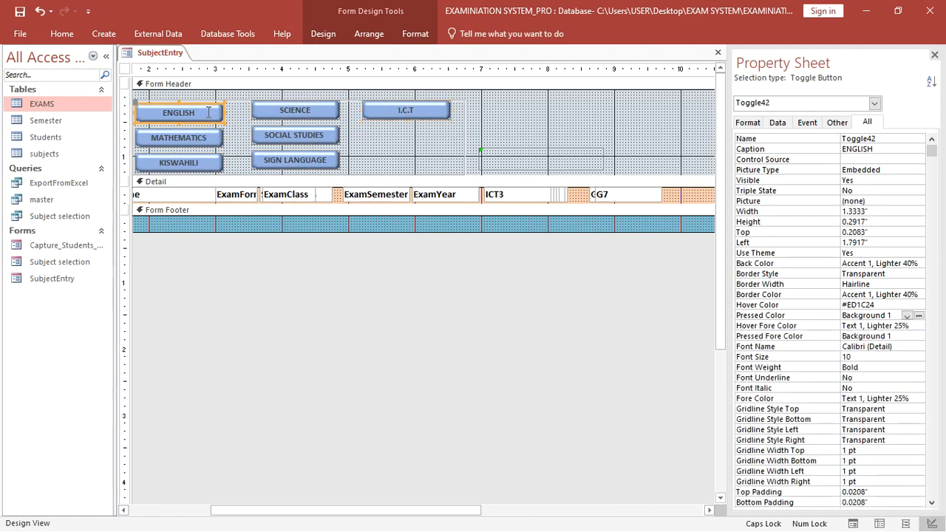
# - Set ENGLISH's On Click to [Event Procedure] and open the Toggle42_Click code stub
pyautogui.click(807, 122)
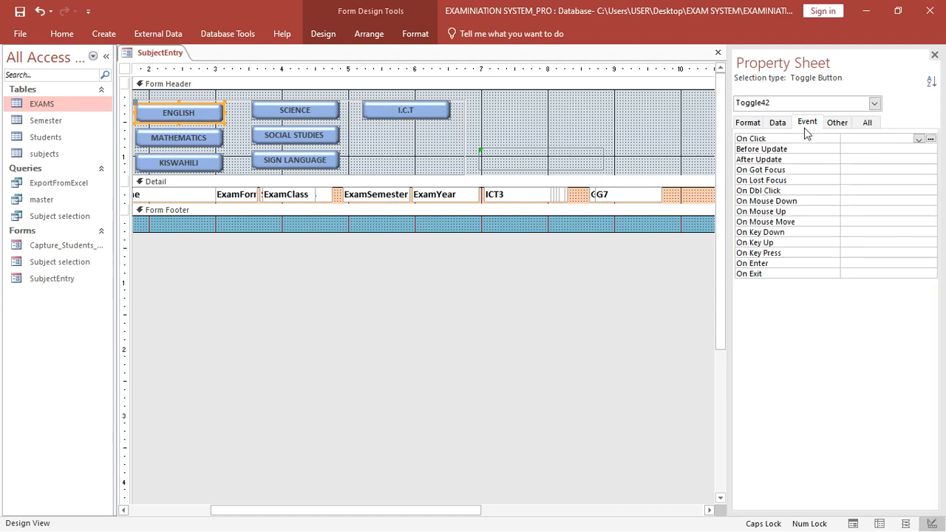
pyautogui.click(918, 140)
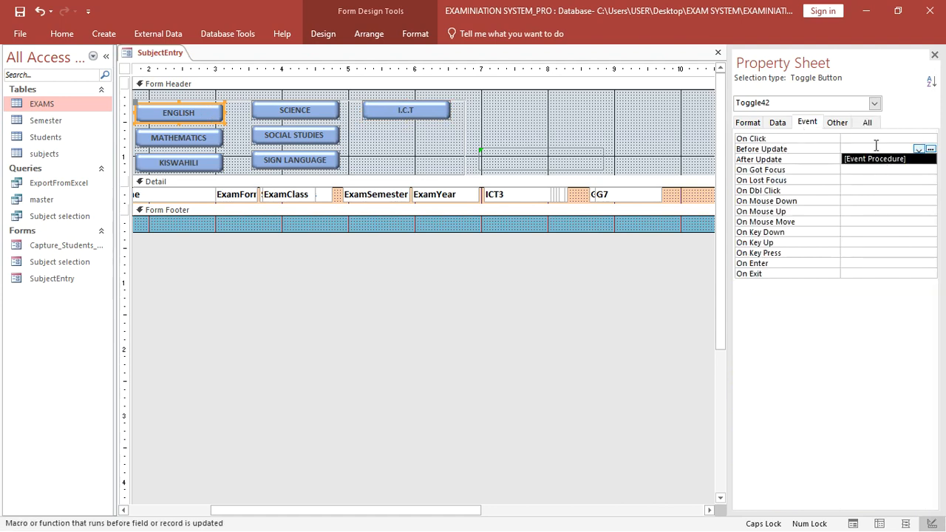
pyautogui.click(886, 139)
pyautogui.click(919, 139)
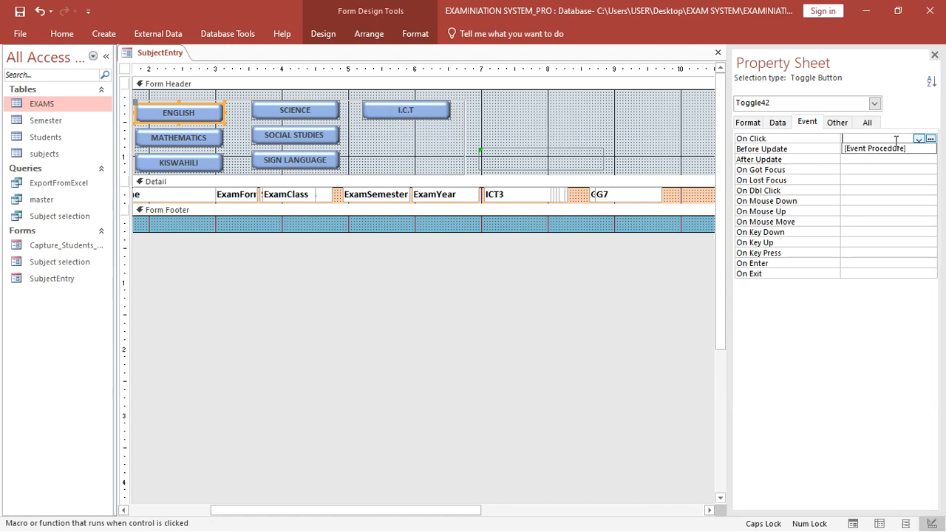
pyautogui.click(897, 150)
pyautogui.click(930, 139)
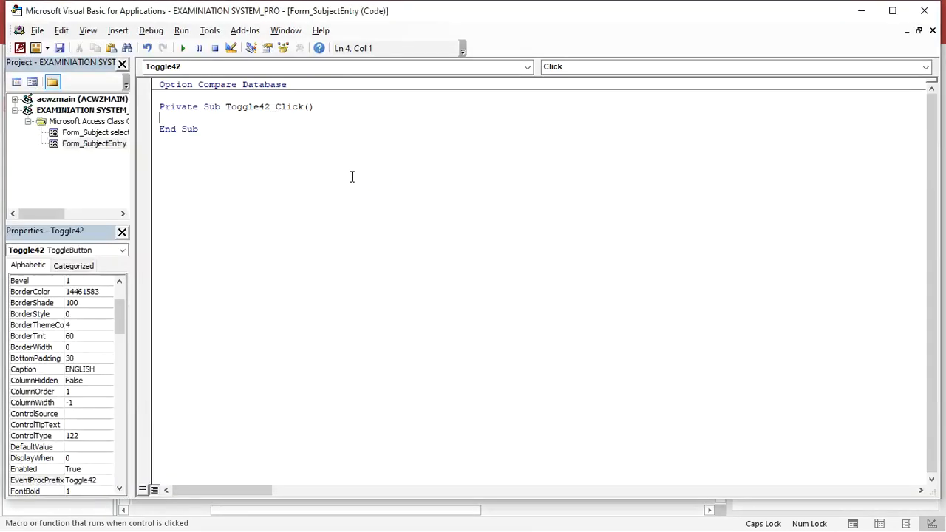
# - Write Label50.Caption = "MATHEMATICS" in Toggle42_Click and select that line for copying
pyautogui.write('Label150.Caption=')
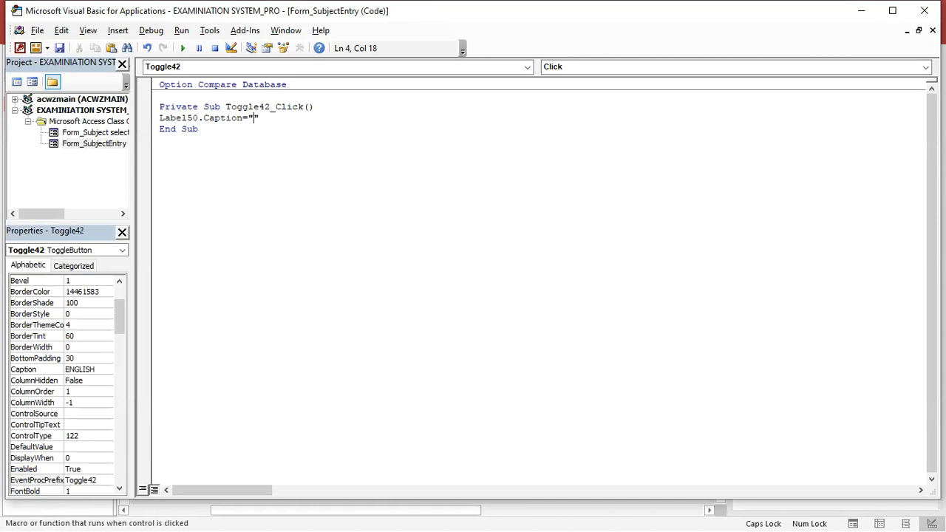
pyautogui.write('"mAT')
pyautogui.press('BackSpace')
pyautogui.press('BackSpace')
pyautogui.press('BackSpace')
pyautogui.press('BackSpace')
pyautogui.write('MATHE')
pyautogui.click(357, 224)
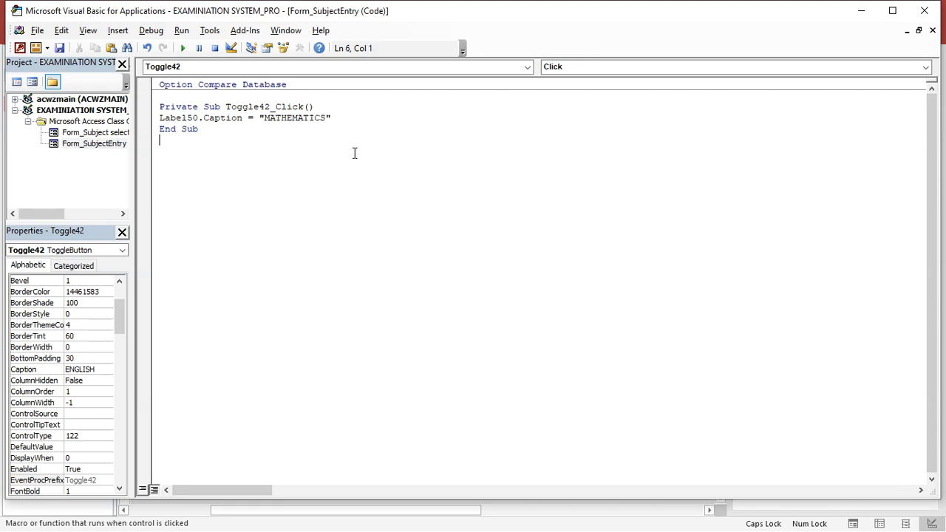
pyautogui.moveTo(348, 124); pyautogui.dragTo(225, 145)
pyautogui.moveTo(336, 117); pyautogui.dragTo(158, 118)
pyautogui.hotkey('ctrl', 'c')
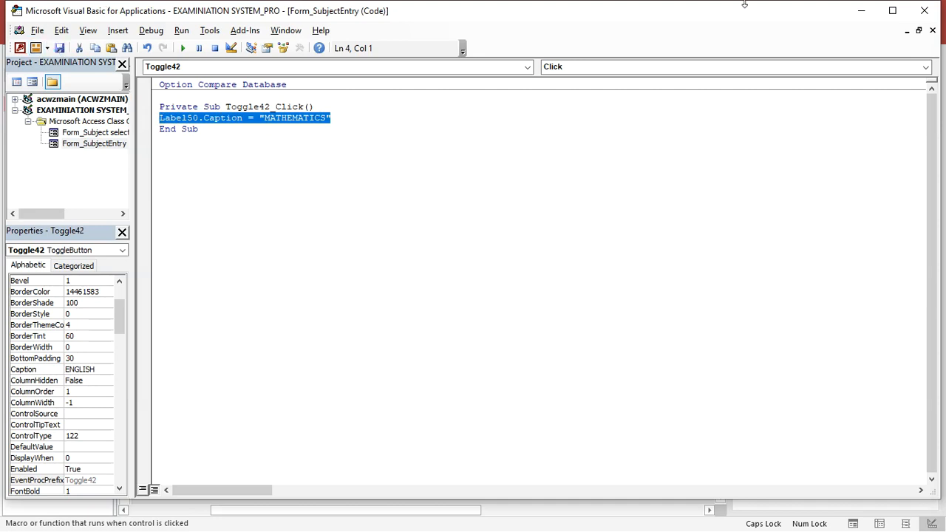
# - Close the VBA editor and set Label50 to Agency FB, size 18, bold
pyautogui.click(922, 11)
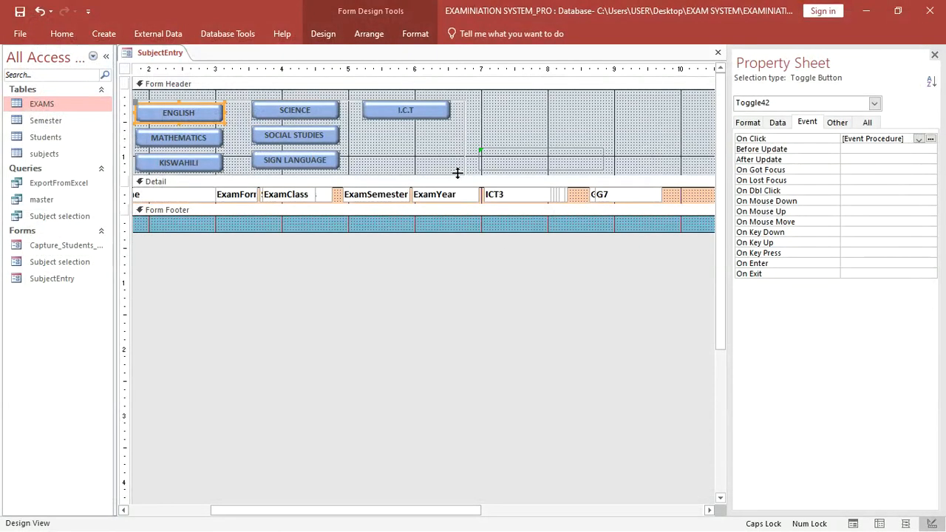
pyautogui.click(495, 169)
pyautogui.click(409, 34)
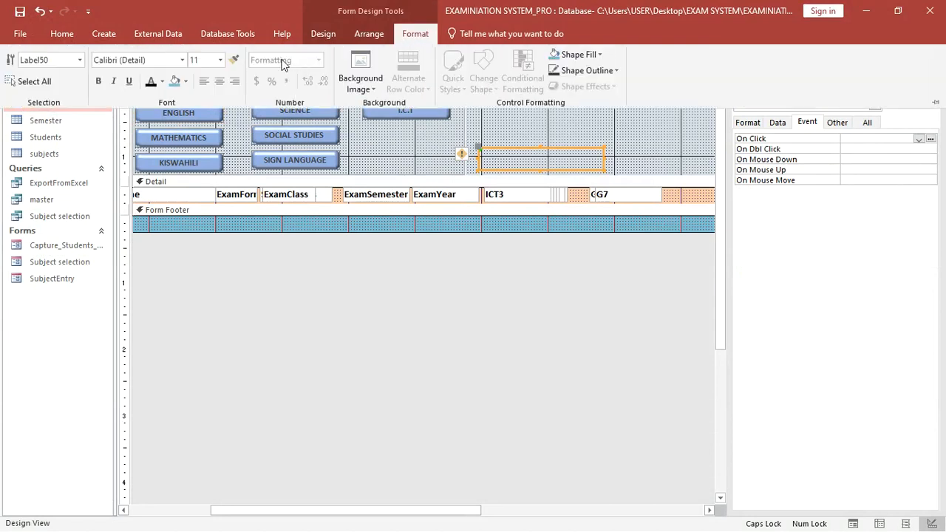
pyautogui.click(219, 62)
pyautogui.click(212, 164)
pyautogui.click(182, 61)
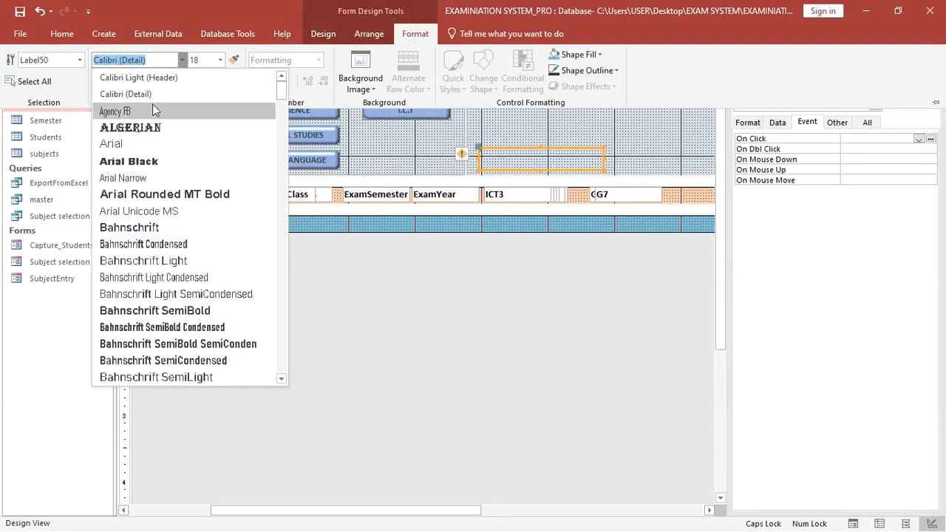
pyautogui.click(182, 110)
pyautogui.click(99, 82)
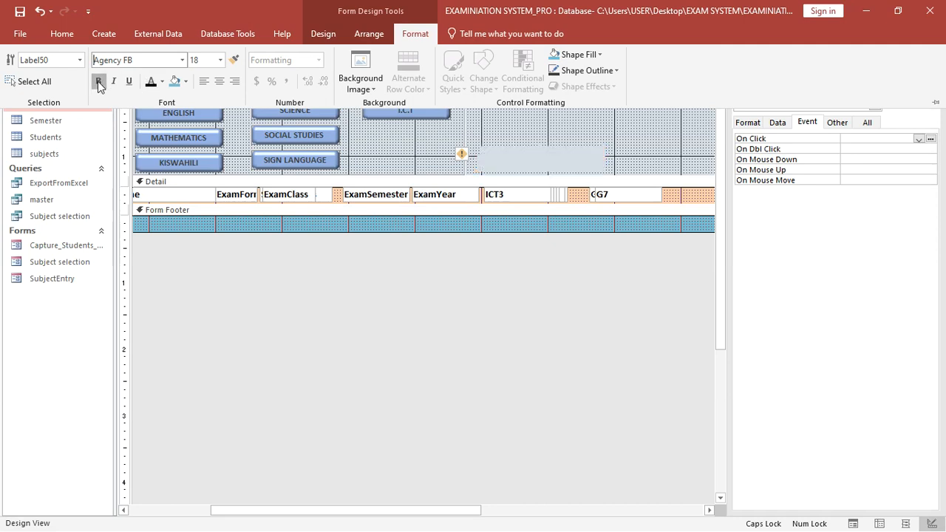
# - Make the label text red and switch to Form View to test
pyautogui.click(162, 81)
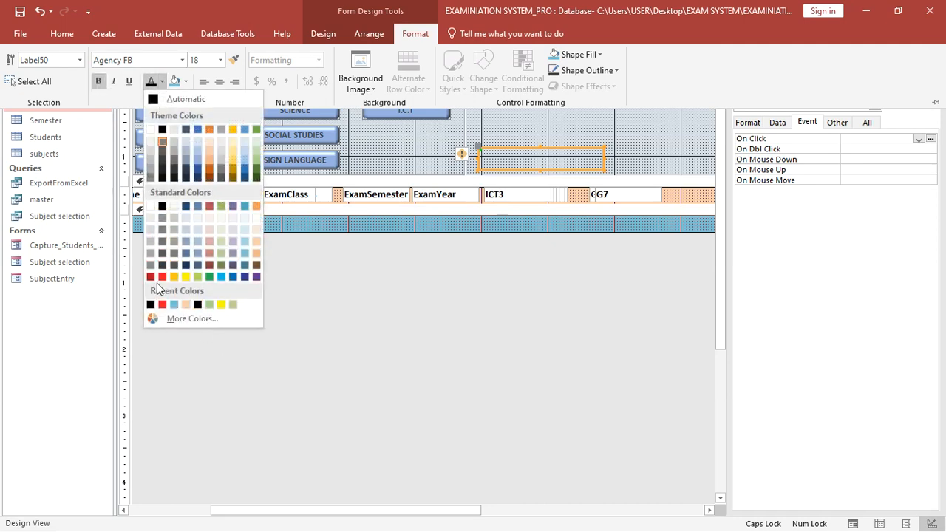
pyautogui.click(152, 277)
pyautogui.click(62, 34)
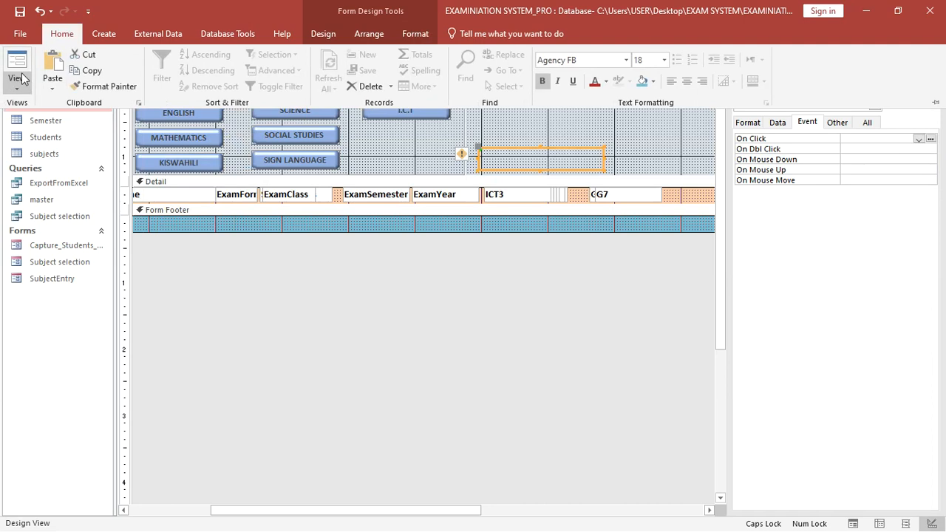
pyautogui.click(17, 77)
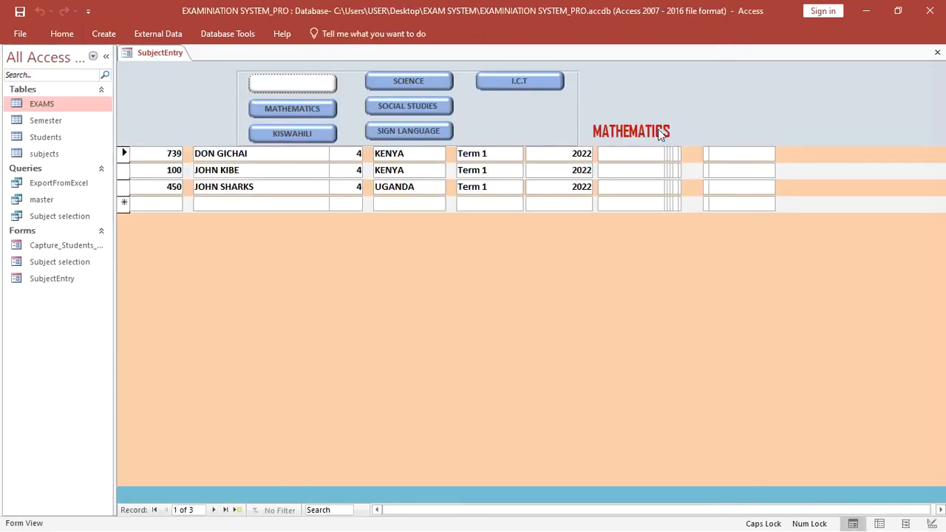
pyautogui.click(314, 110)
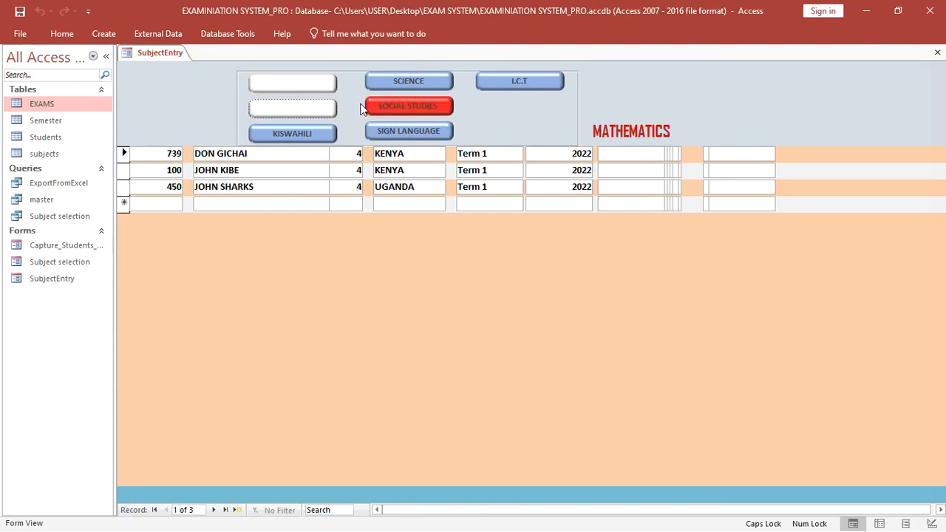
pyautogui.click(412, 108)
pyautogui.rightClick(769, 111)
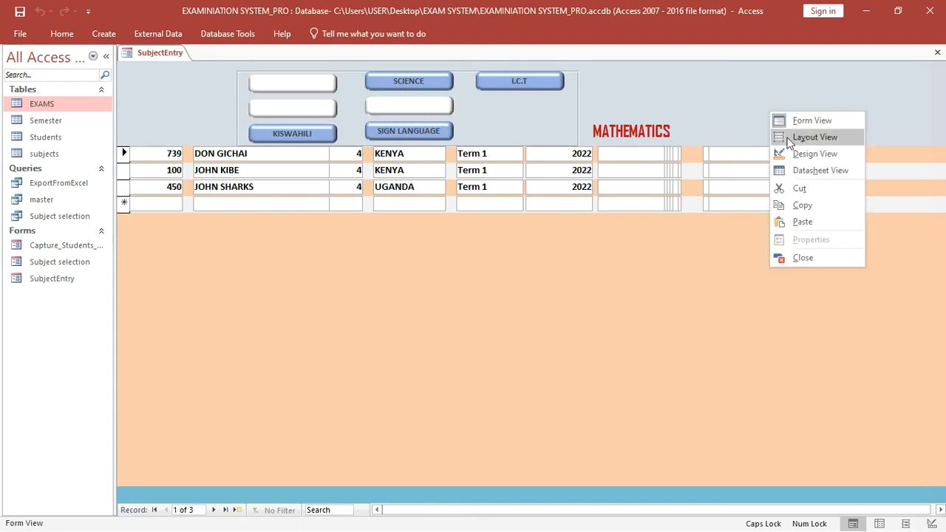
pyautogui.click(797, 155)
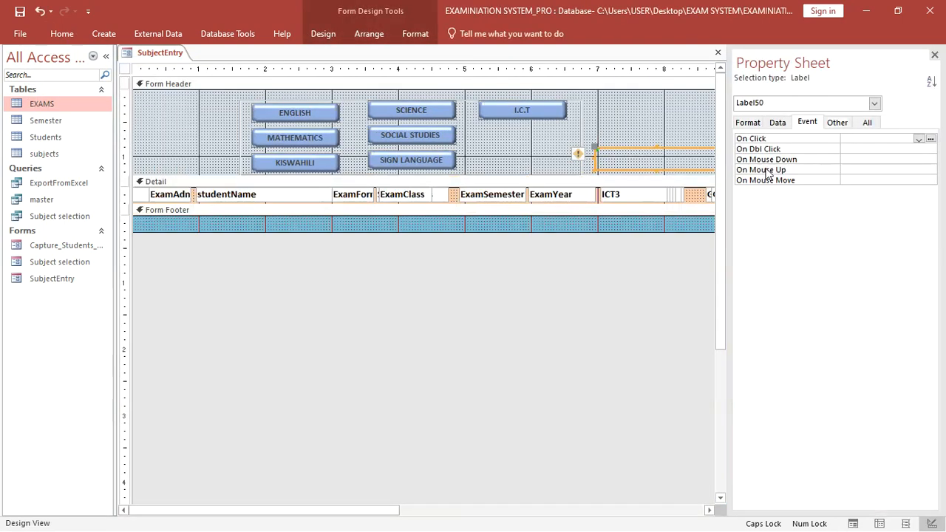
# - Give the MATHEMATICS toggle an On Click procedure setting Label50's caption to "ENGLISH"
pyautogui.click(409, 112)
pyautogui.click(323, 133)
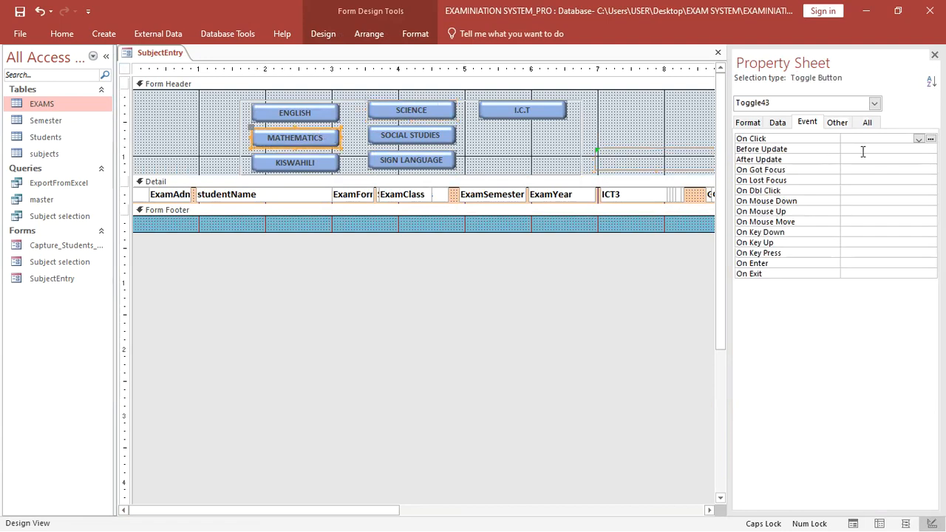
pyautogui.click(912, 140)
pyautogui.click(918, 139)
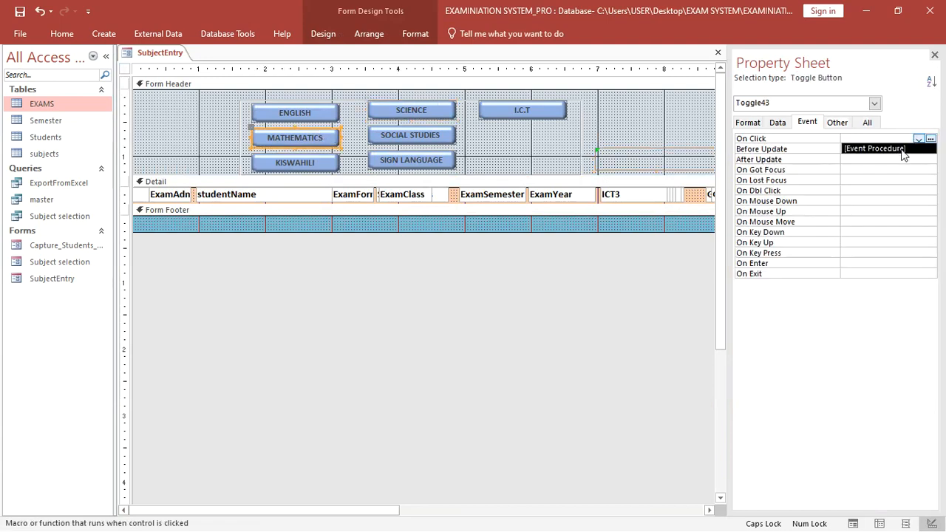
pyautogui.click(902, 151)
pyautogui.click(930, 139)
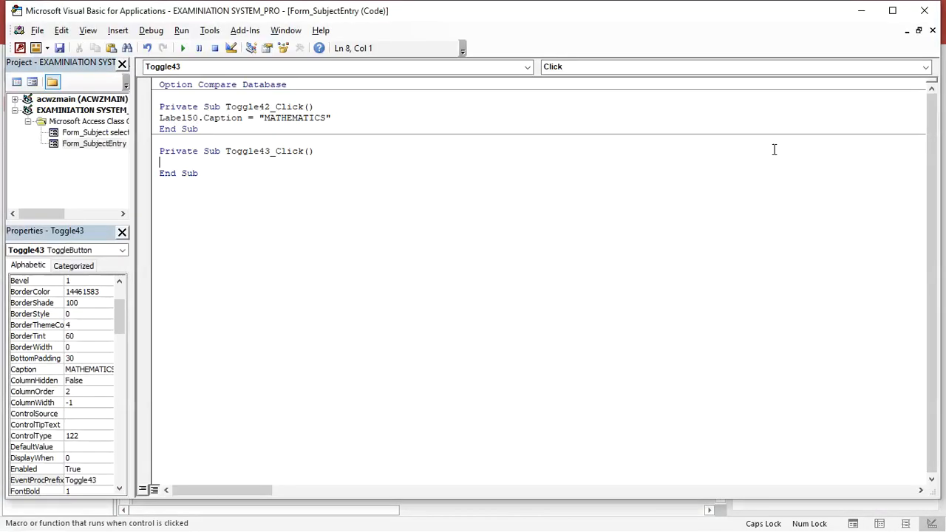
pyautogui.hotkey('ctrl', 'v')
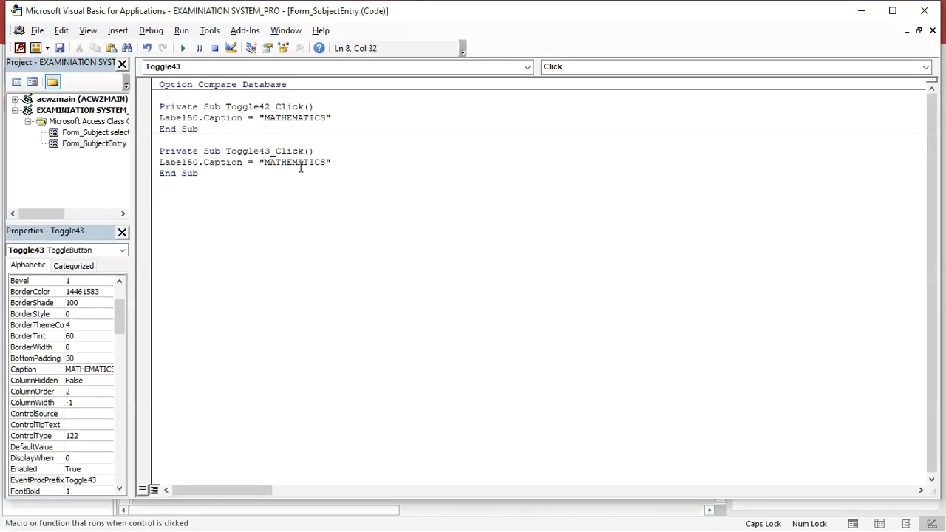
pyautogui.click(328, 162)
pyautogui.press('BackSpace')
pyautogui.press('BackSpace')
pyautogui.press('BackSpace')
pyautogui.press('BackSpace')
pyautogui.press('BackSpace')
pyautogui.press('BackSpace')
pyautogui.press('BackSpace')
pyautogui.write('ENGLIS')
pyautogui.click(938, 17)
# - Give the KISWAHILI toggle an On Click procedure setting Label50's caption to "KISWAHILI"
pyautogui.click(315, 161)
pyautogui.click(848, 139)
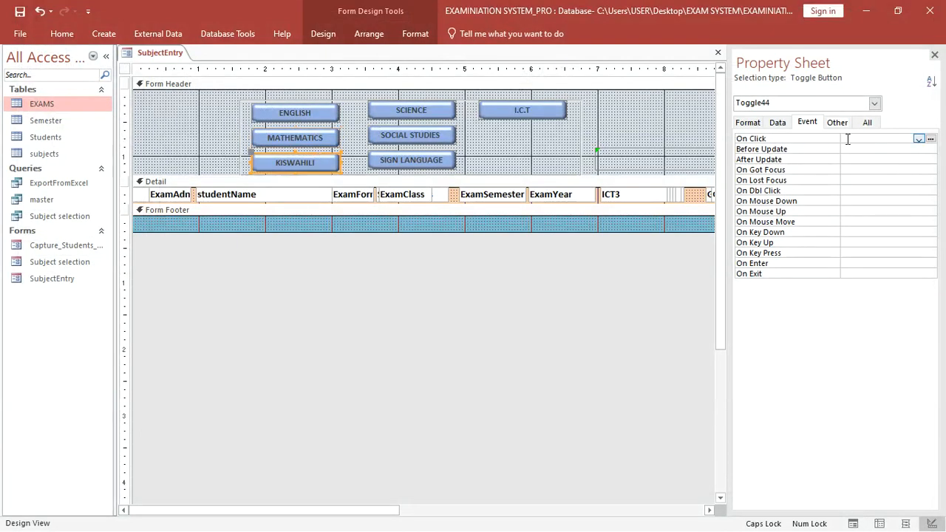
pyautogui.click(919, 139)
pyautogui.click(880, 152)
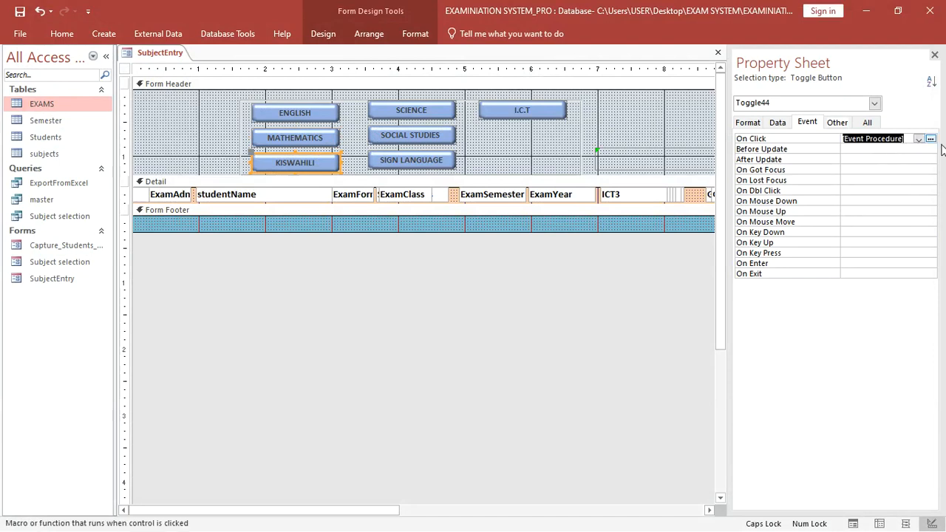
pyautogui.click(931, 139)
pyautogui.write('Label50.Caption = "MATHEMATICS"')
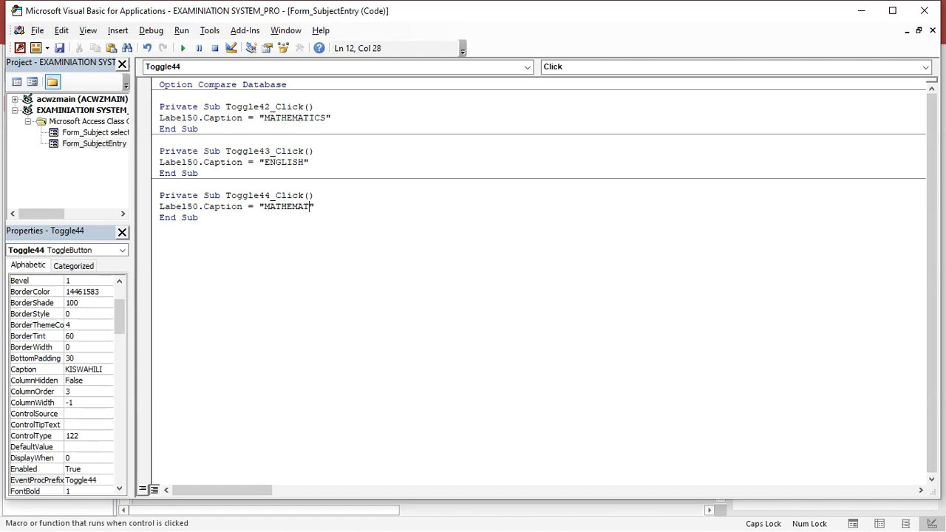
pyautogui.press('BackSpace')
pyautogui.press('BackSpace')
pyautogui.press('BackSpace')
pyautogui.press('BackSpace')
pyautogui.press('BackSpace')
pyautogui.press('BackSpace')
pyautogui.press('BackSpace')
pyautogui.write('KISWAHILI')
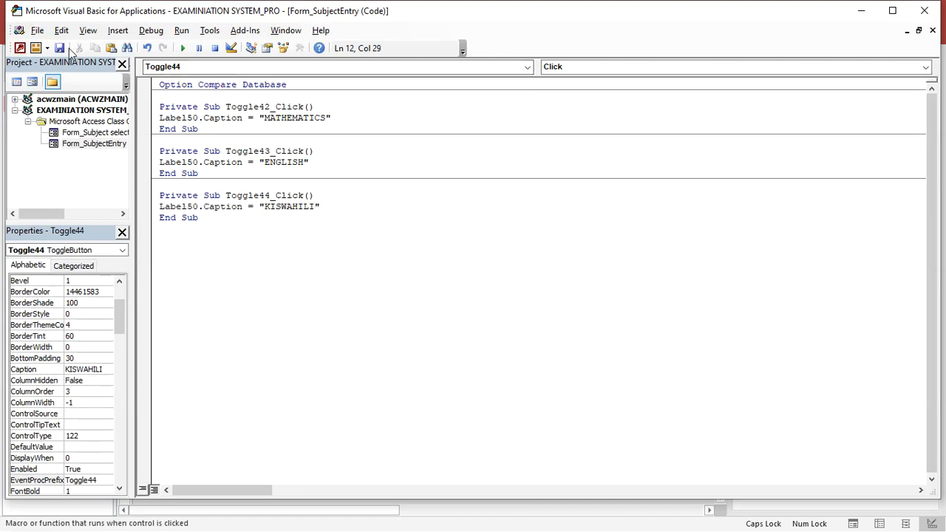
pyautogui.click(920, 11)
pyautogui.click(414, 107)
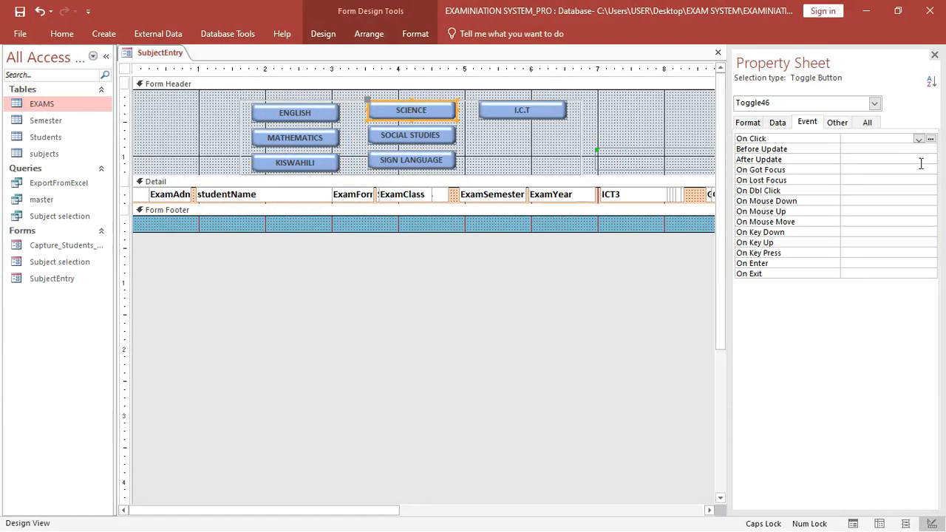
# - Give the SCIENCE toggle an On Click procedure setting Label50's caption to "SCIENCE"
pyautogui.click(918, 138)
pyautogui.click(875, 148)
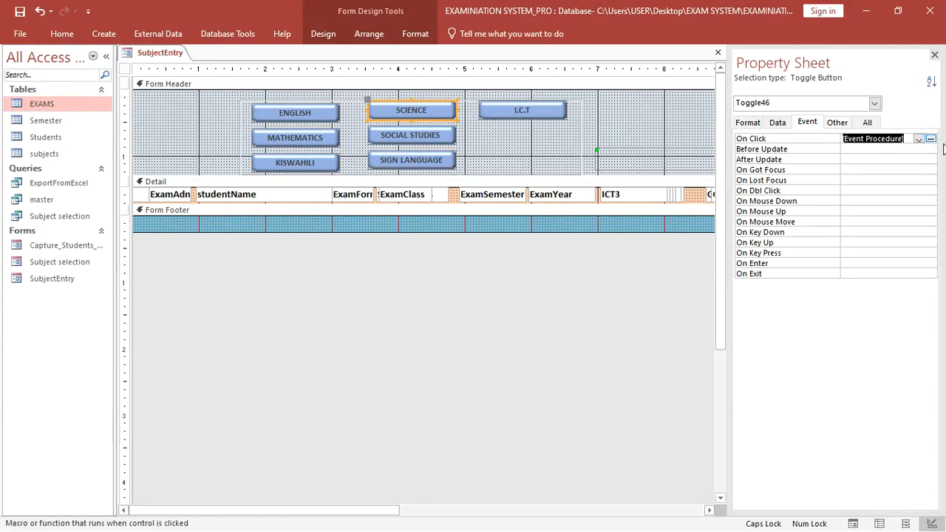
pyautogui.click(930, 139)
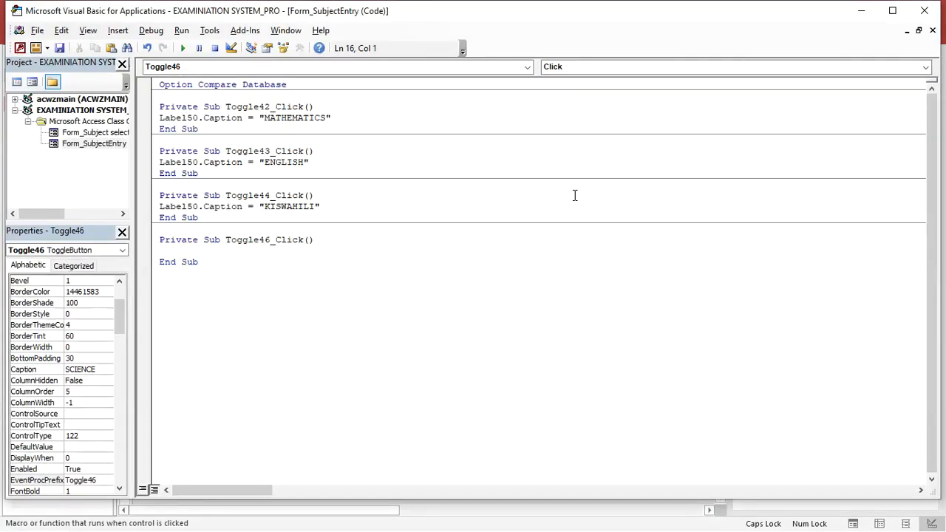
pyautogui.write('Label50.Caption = "MATHEMATICS"')
pyautogui.press('BackSpace')
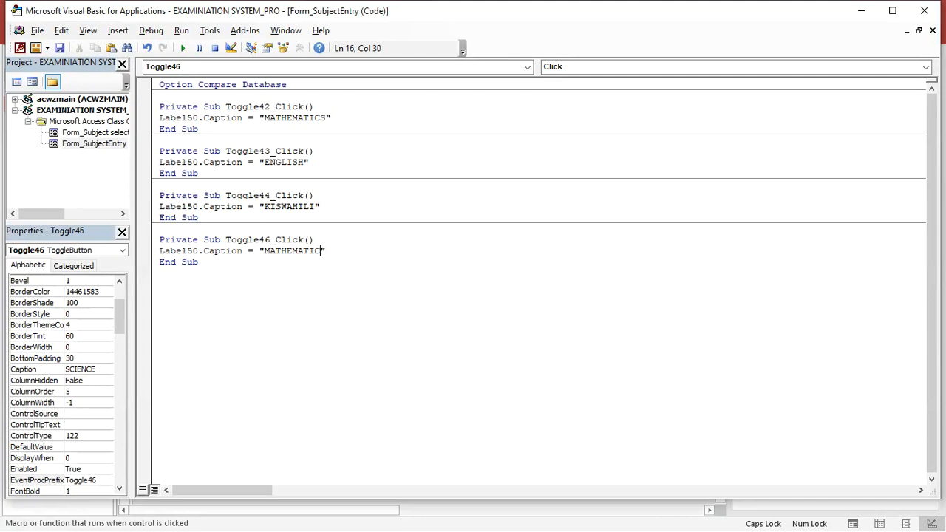
pyautogui.press('BackSpace')
pyautogui.press('BackSpace')
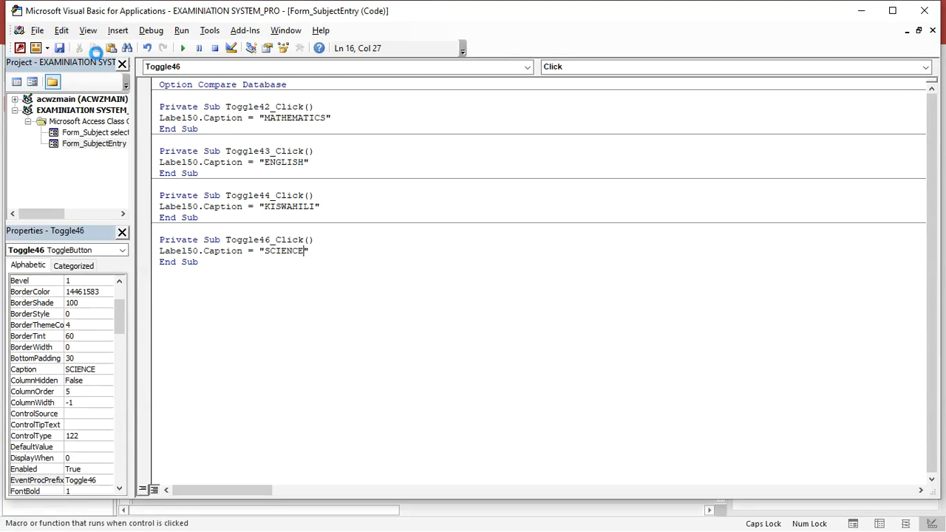
pyautogui.click(921, 13)
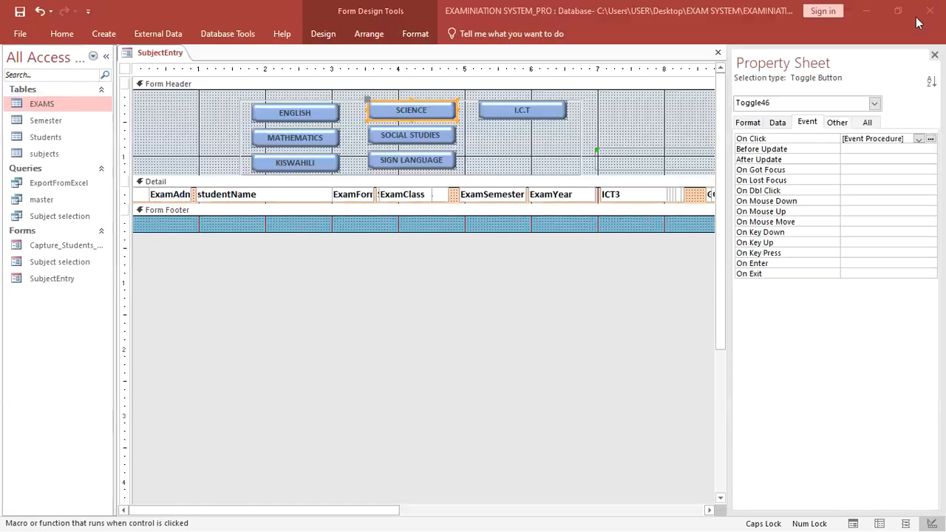
# - Give the SOCIAL STUDIES toggle an On Click procedure setting the caption to "SOCIAL STUDIES"
pyautogui.click(421, 135)
pyautogui.click(918, 139)
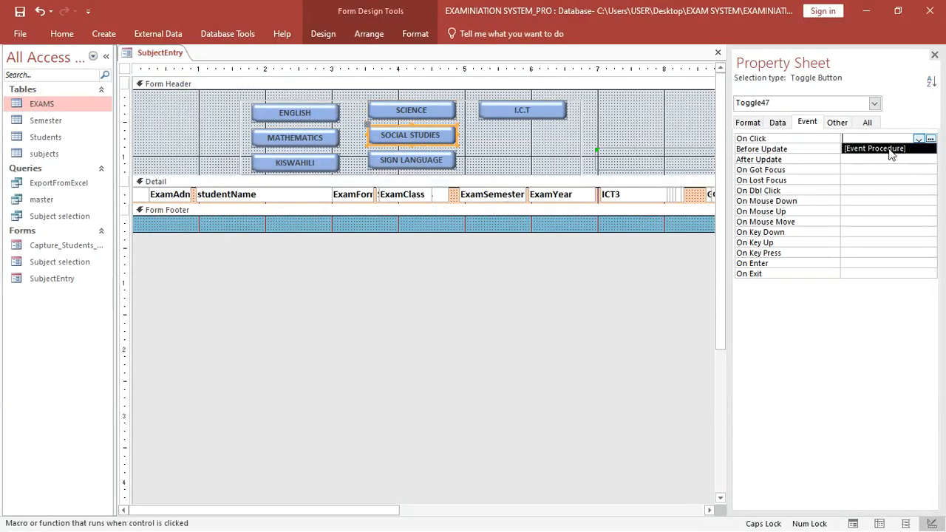
pyautogui.click(872, 148)
pyautogui.click(930, 139)
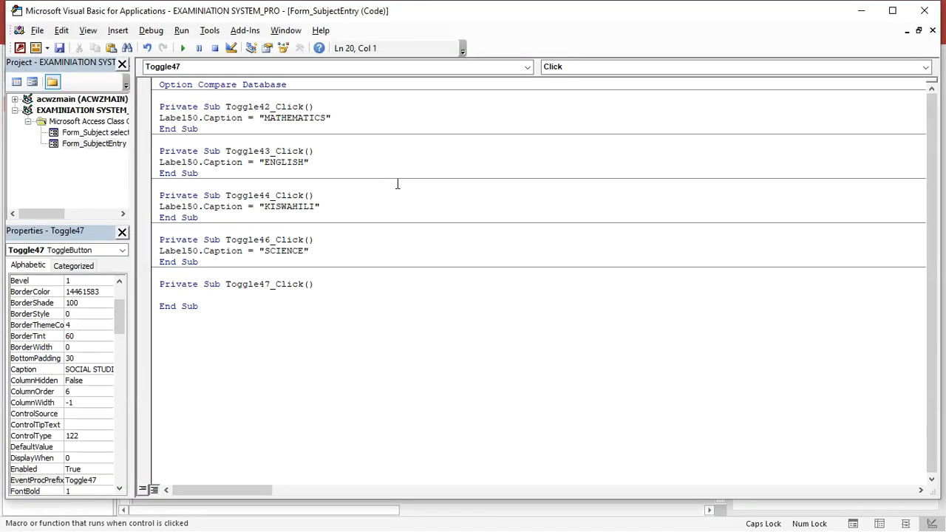
pyautogui.write('Label50.Caption = "MATHEMATICS"')
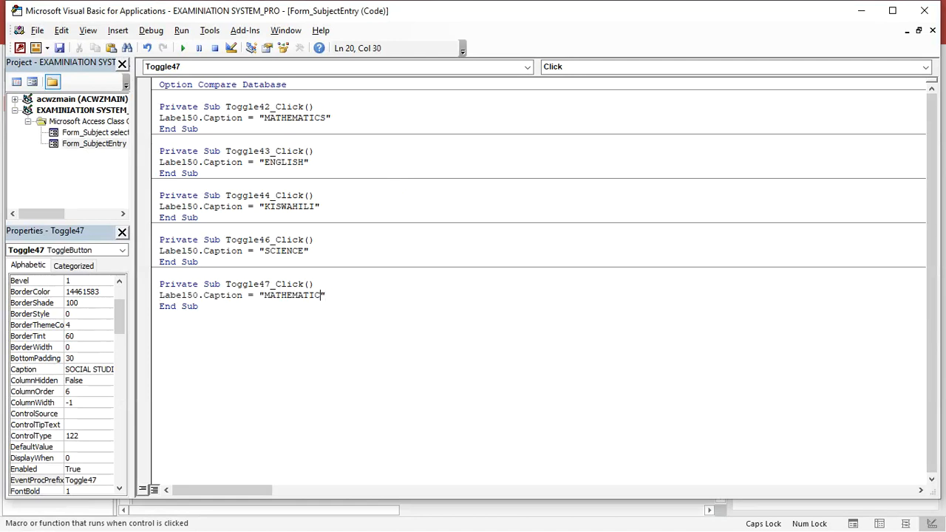
pyautogui.press('BackSpace')
pyautogui.press('BackSpace')
pyautogui.press('BackSpace')
pyautogui.press('BackSpace')
pyautogui.press('BackSpace')
pyautogui.press('BackSpace')
pyautogui.press('BackSpace')
pyautogui.write('OCIAL STUDIES')
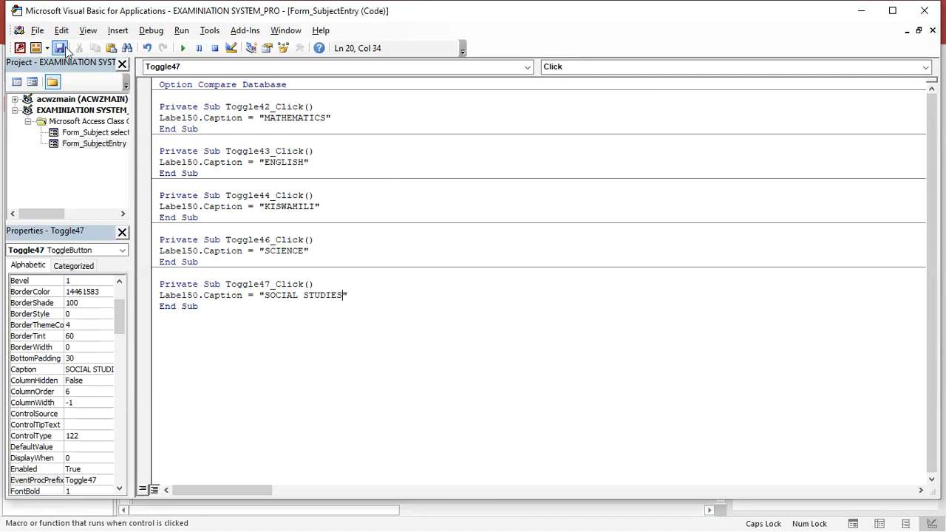
pyautogui.click(925, 11)
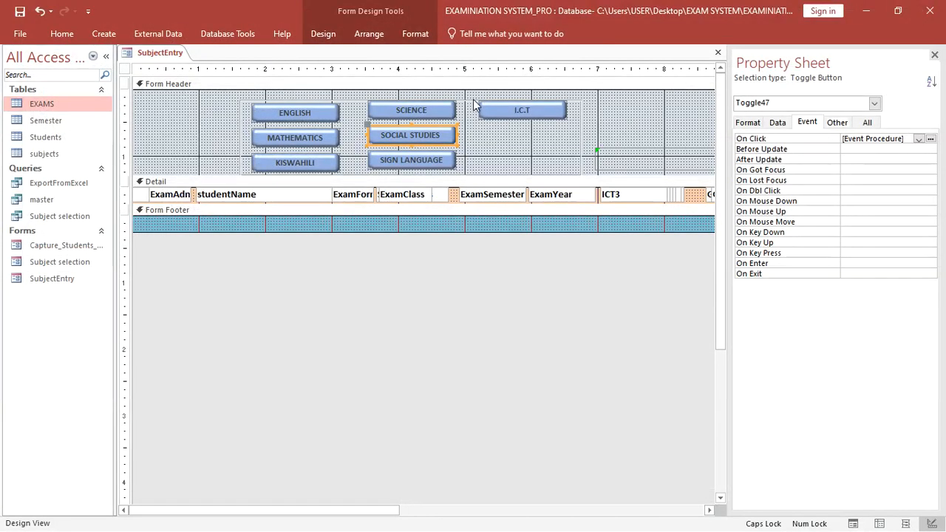
# - Give the SIGN LANGUAGE toggle an On Click procedure setting the caption to "SIGN LANGUAGE"
pyautogui.click(412, 164)
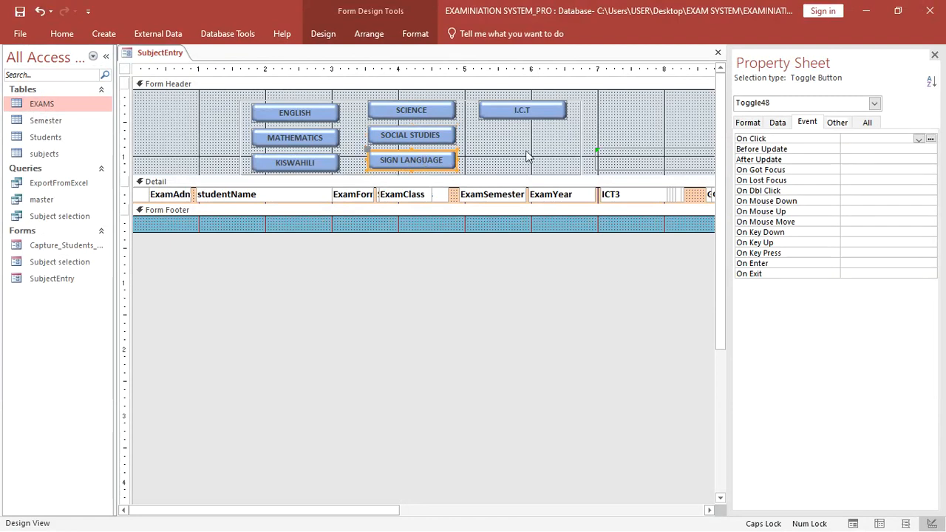
pyautogui.click(918, 141)
pyautogui.click(879, 151)
pyautogui.click(931, 138)
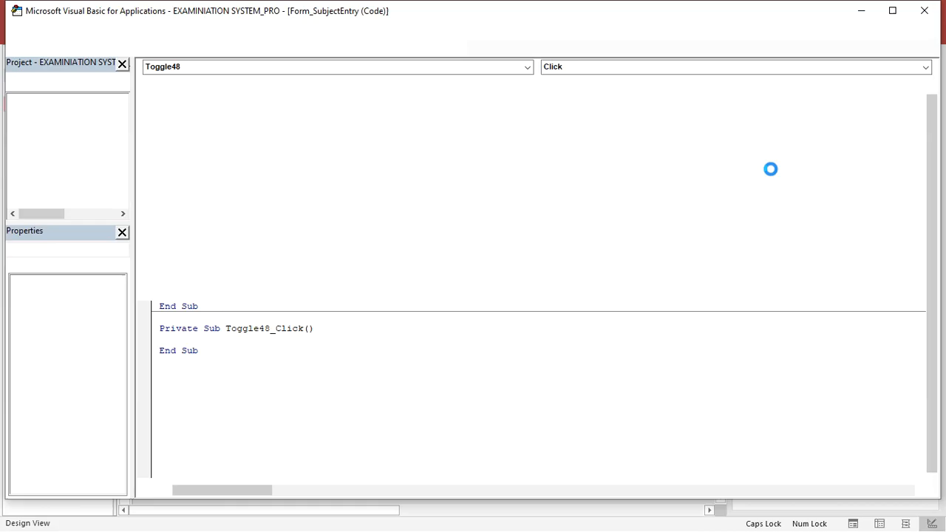
pyautogui.write('Label50.Caption = "MATHEMATICS"')
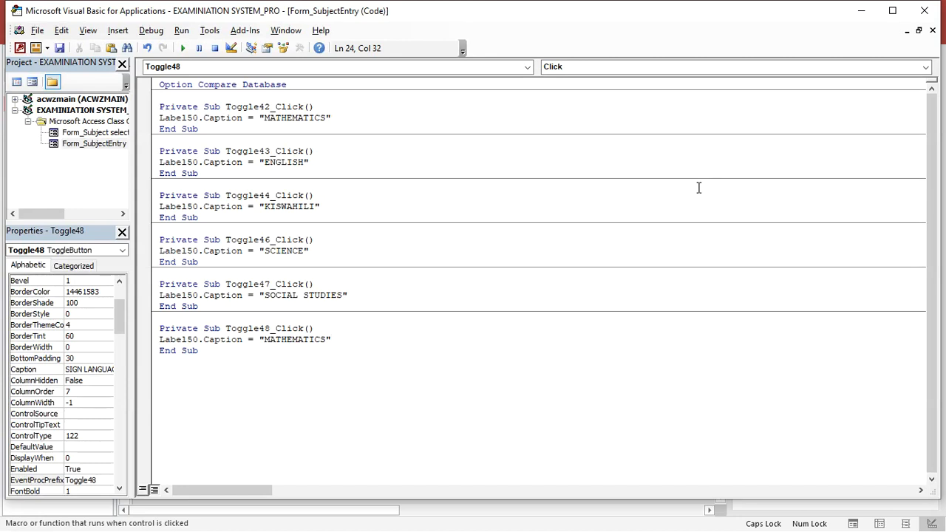
pyautogui.press('BackSpace')
pyautogui.press('BackSpace')
pyautogui.press('BackSpace')
pyautogui.press('BackSpace')
pyautogui.press('BackSpace')
pyautogui.press('BackSpace')
pyautogui.write('SIGN LANGUAG')
pyautogui.click(927, 10)
# - Give the I.C.T toggle an On Click procedure setting Label50's caption to "I.C.T"
pyautogui.click(538, 107)
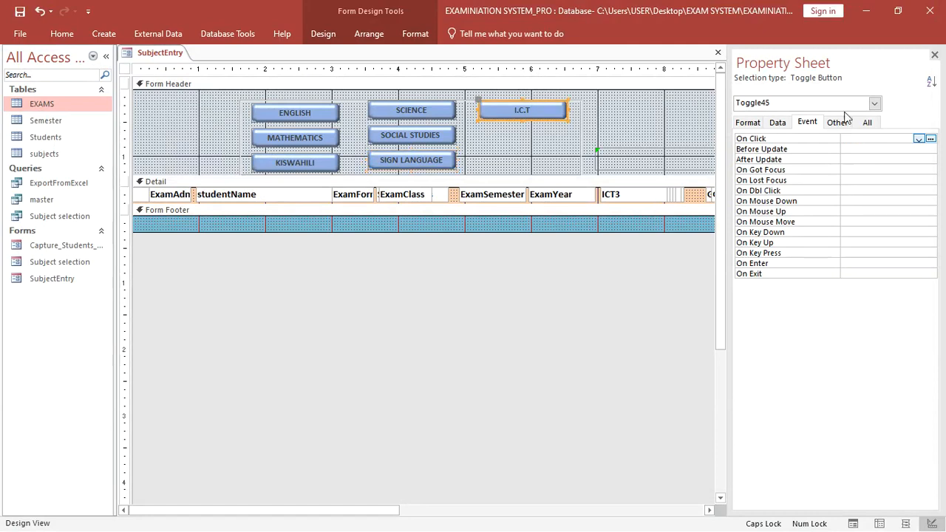
pyautogui.click(916, 148)
pyautogui.click(912, 138)
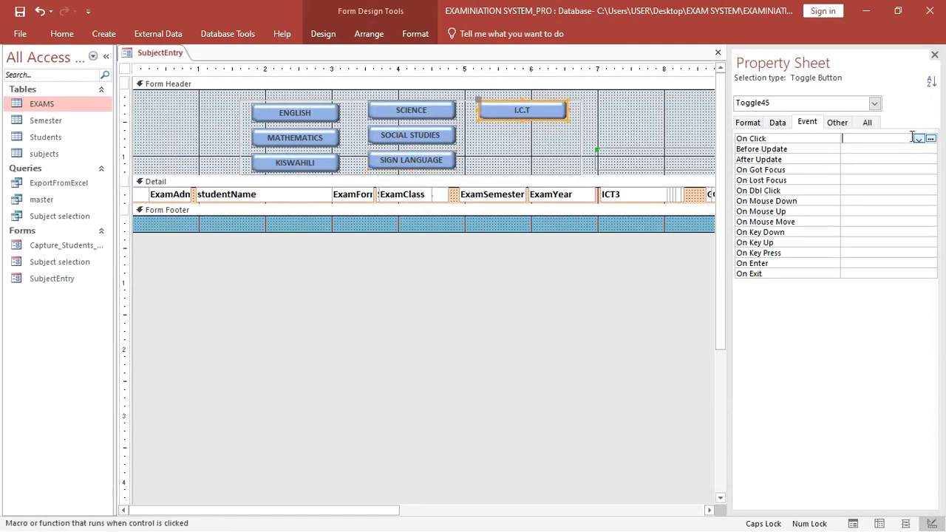
pyautogui.click(919, 139)
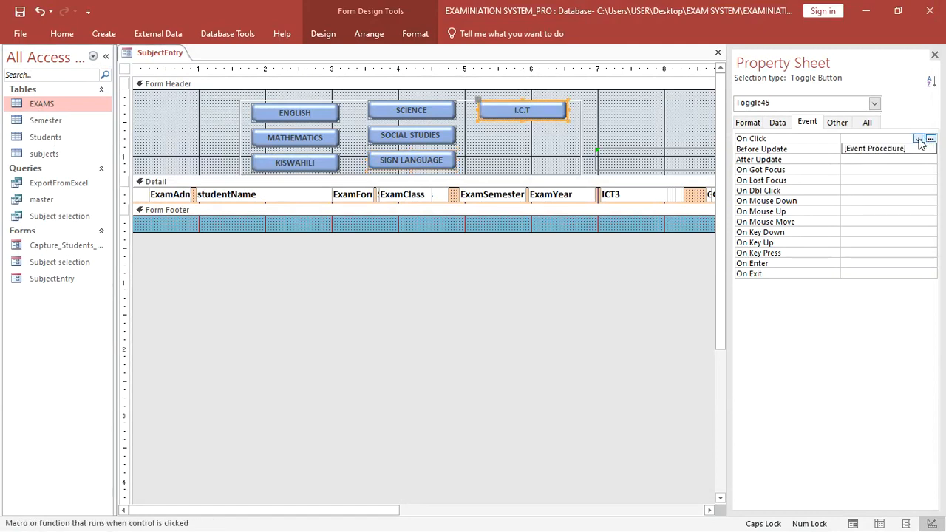
pyautogui.click(890, 148)
pyautogui.click(930, 139)
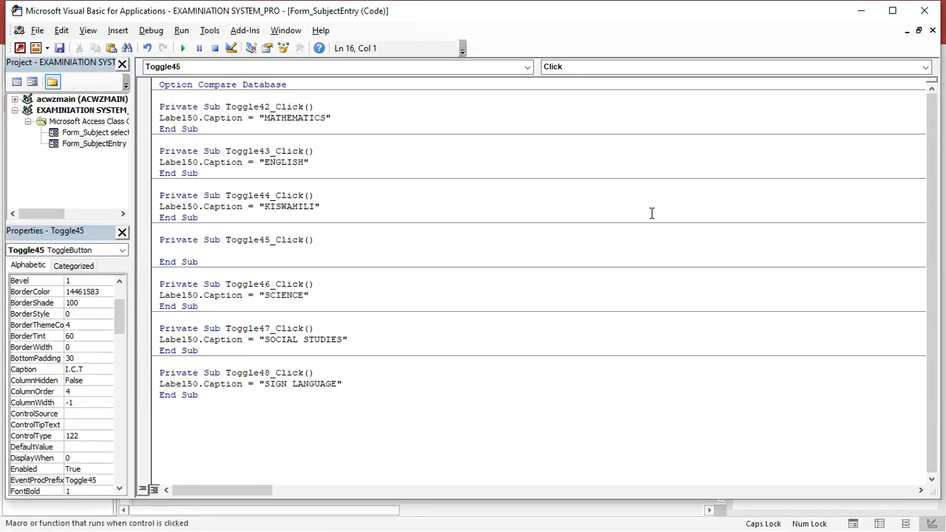
pyautogui.write('Label50.Caption = "MATHEMATICS"')
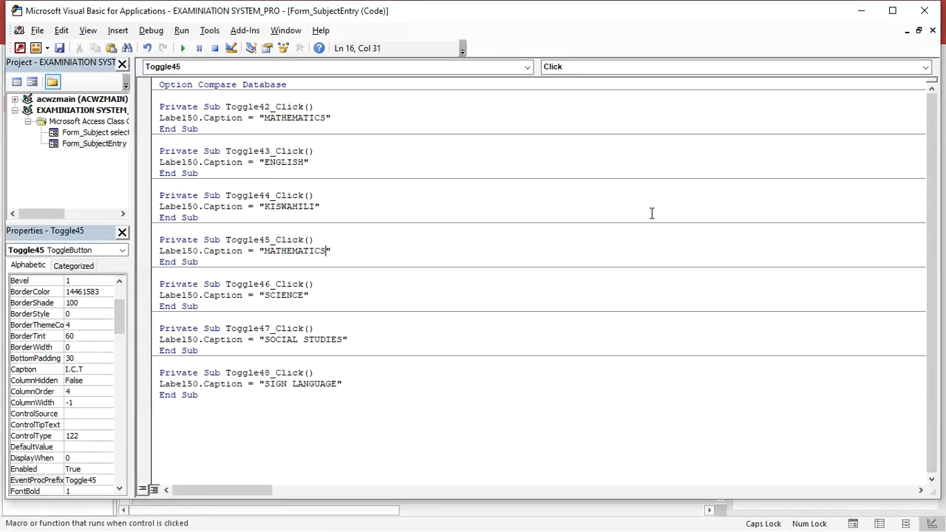
pyautogui.press('BackSpace')
pyautogui.press('BackSpace')
pyautogui.press('BackSpace')
pyautogui.press('BackSpace')
pyautogui.press('BackSpace')
pyautogui.press('BackSpace')
pyautogui.press('BackSpace')
pyautogui.press('BackSpace')
pyautogui.press('BackSpace')
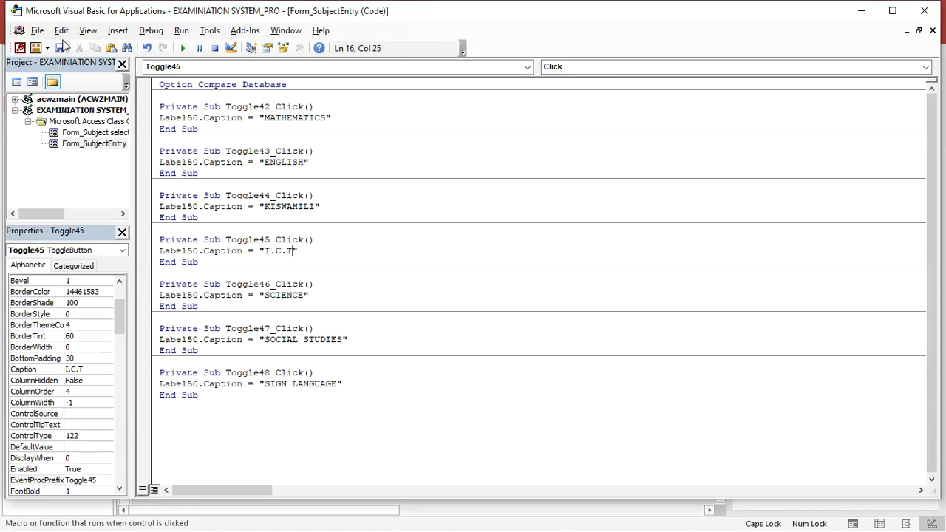
pyautogui.click(924, 10)
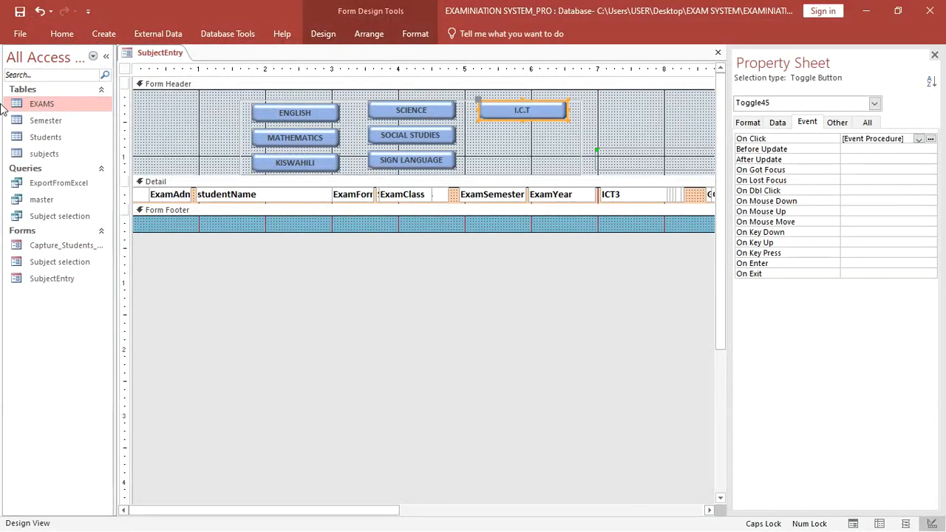
# - Run SubjectEntry in Form View and click all seven subject toggles, from MATHEMATICS through I.C.T
pyautogui.click(62, 34)
pyautogui.click(20, 72)
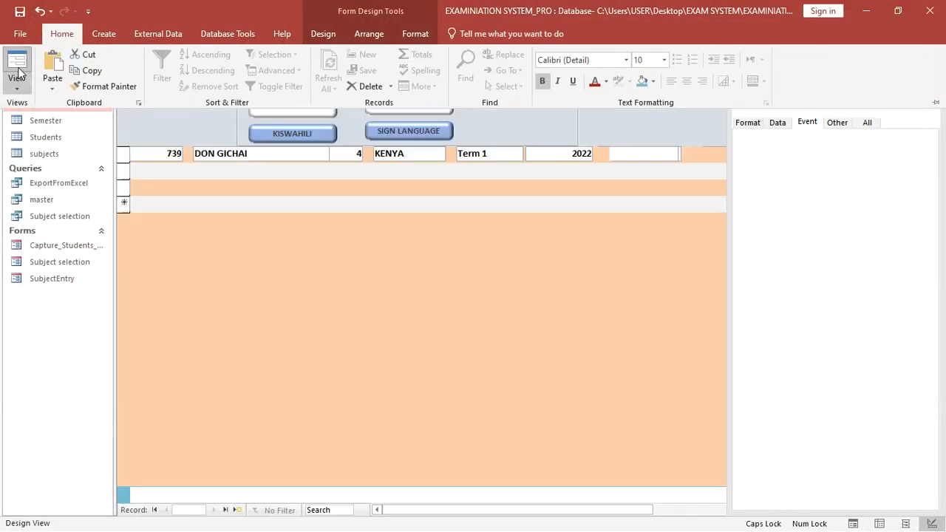
pyautogui.click(293, 84)
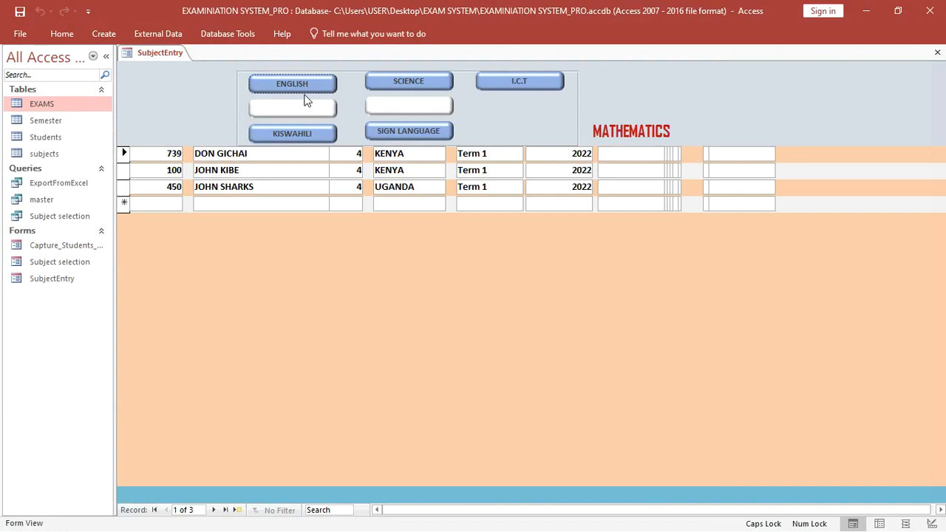
pyautogui.click(303, 111)
pyautogui.click(305, 136)
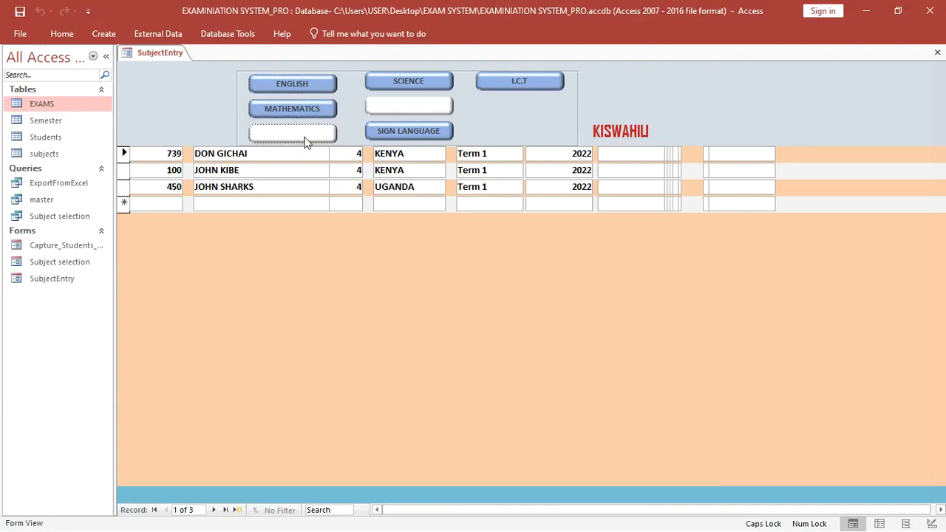
pyautogui.click(408, 83)
pyautogui.click(414, 107)
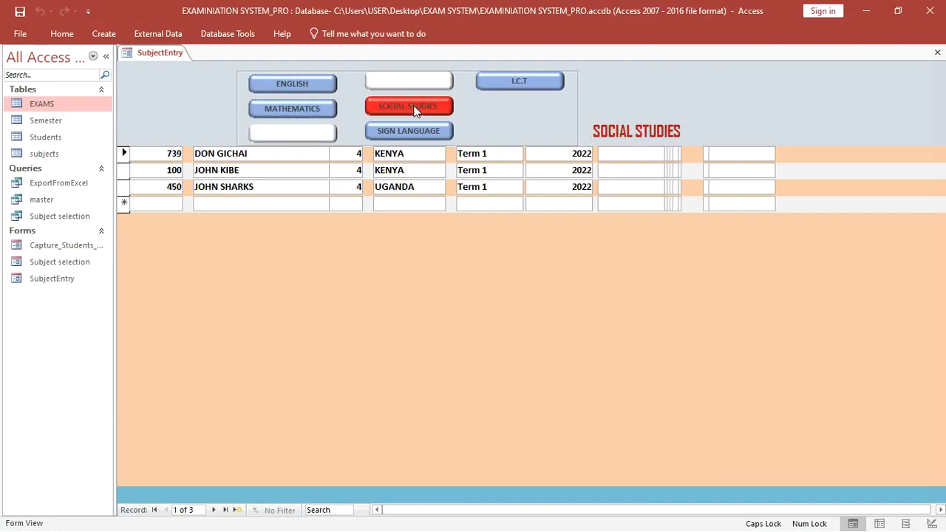
pyautogui.click(412, 132)
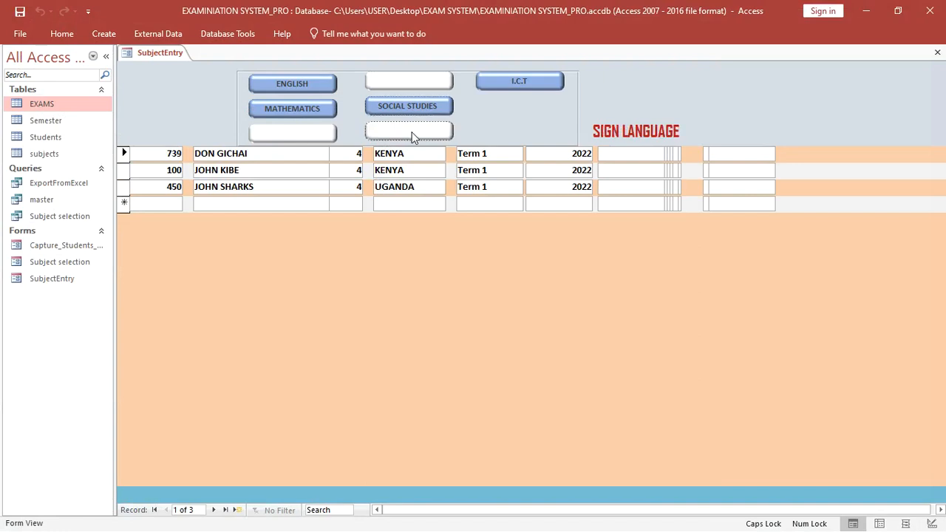
pyautogui.click(518, 85)
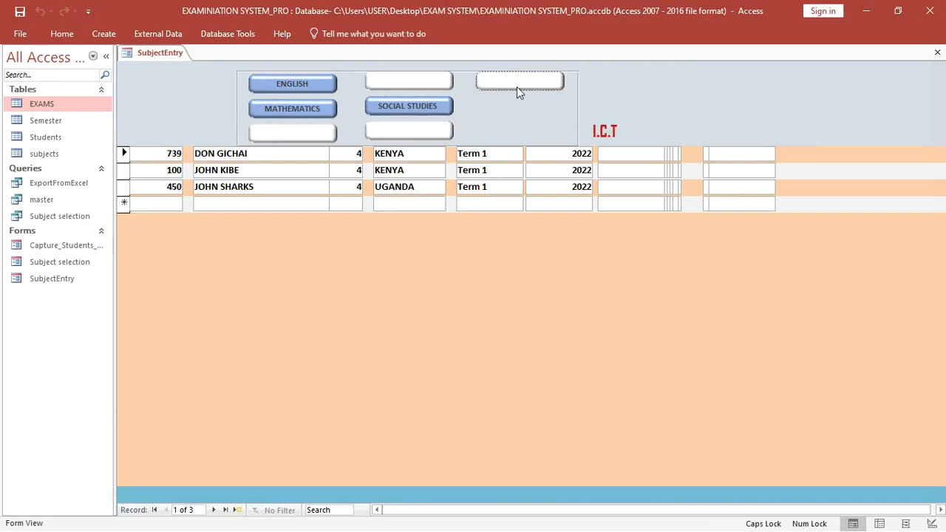
pyautogui.rightClick(535, 258)
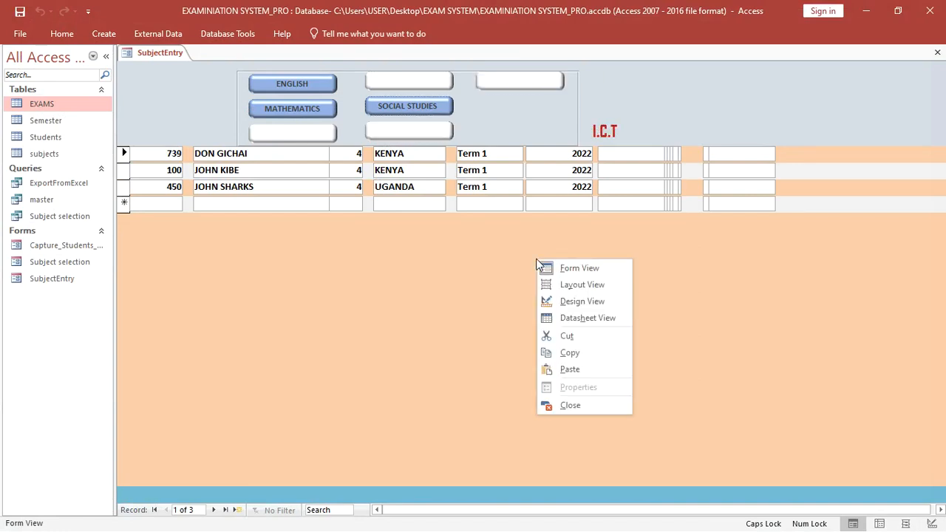
# - Return to Design View and select all seven subject toggle buttons together
pyautogui.click(585, 301)
pyautogui.moveTo(562, 133); pyautogui.dragTo(310, 147)
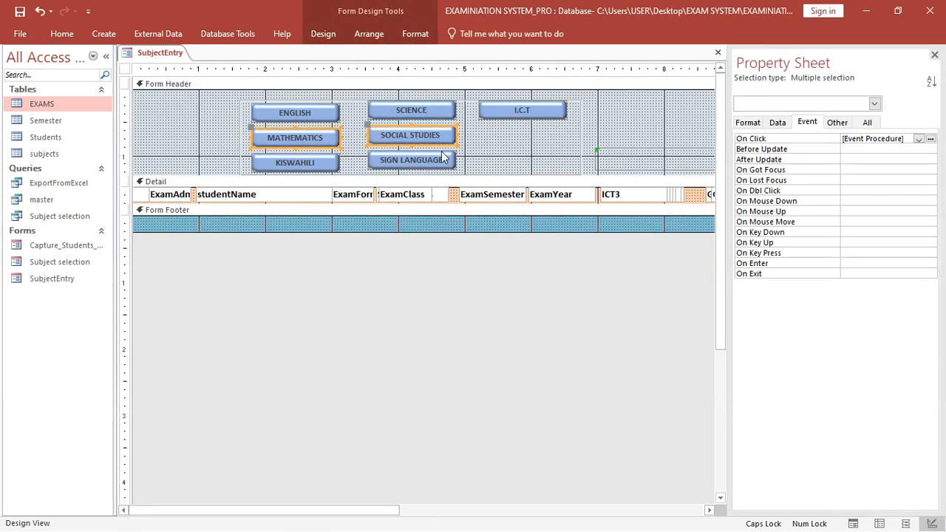
pyautogui.click(400, 125)
pyautogui.moveTo(247, 107); pyautogui.dragTo(492, 155)
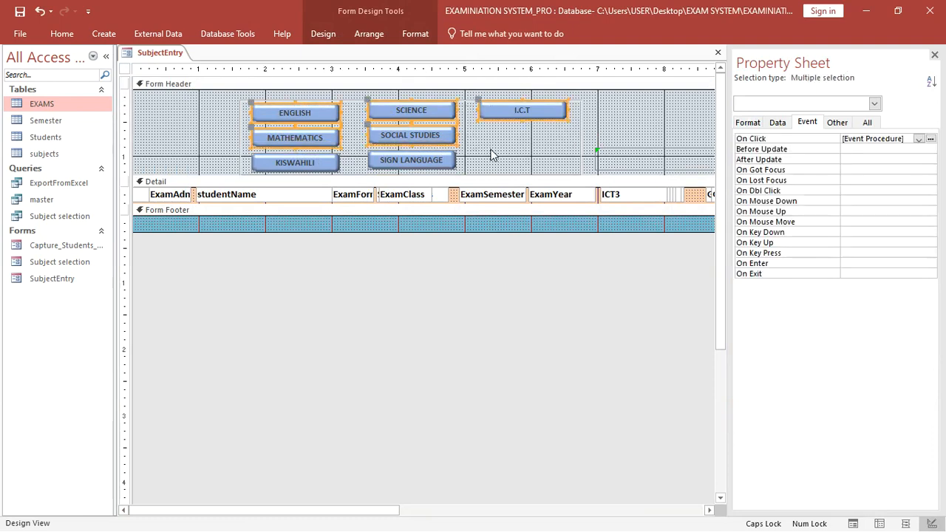
pyautogui.keyDown('shift'); pyautogui.click(423, 164); pyautogui.keyUp('shift')
pyautogui.keyDown('shift'); pyautogui.click(306, 162); pyautogui.keyUp('shift')
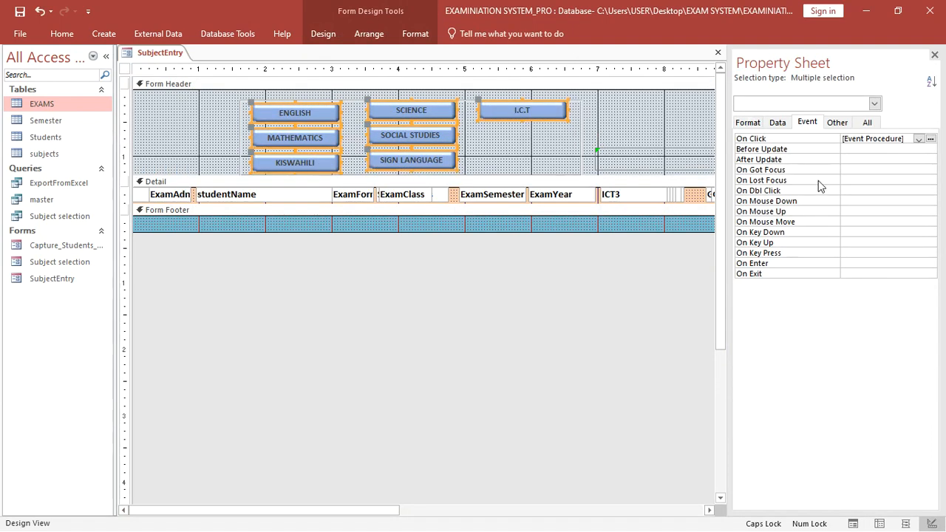
# - Set the selected buttons' Hover Color to the black standard swatch (#000000)
pyautogui.click(869, 124)
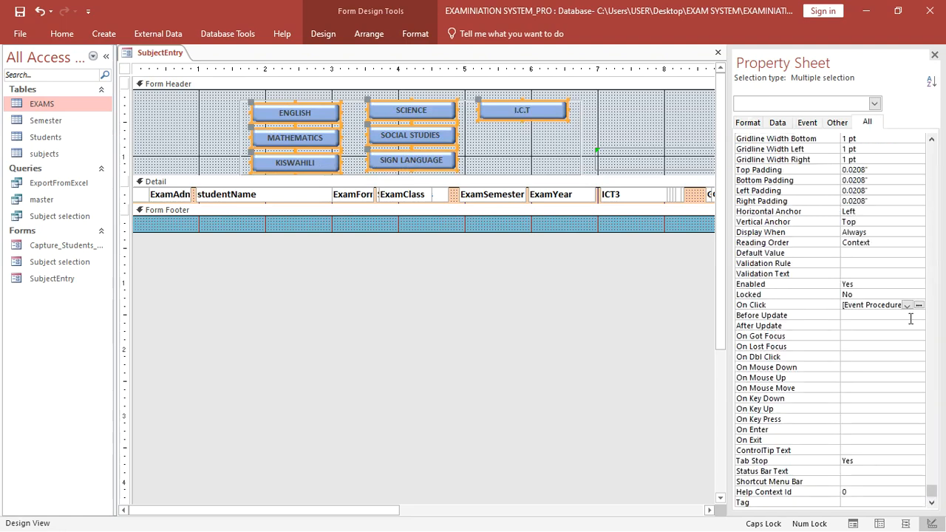
pyautogui.click(933, 491)
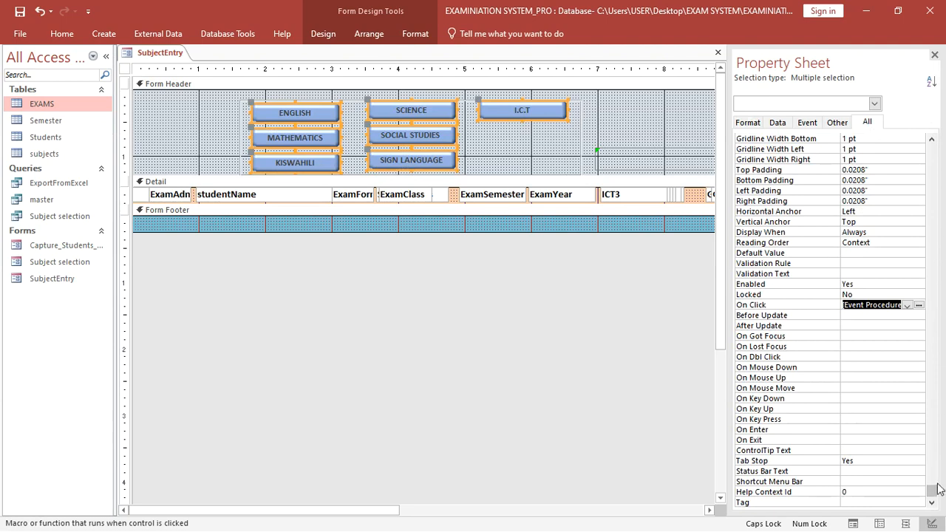
pyautogui.moveTo(938, 489); pyautogui.dragTo(944, 212)
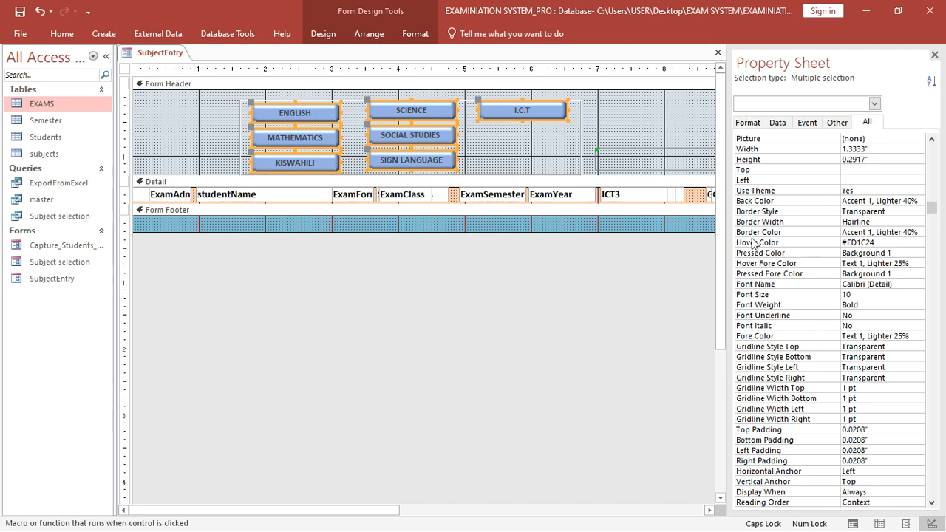
pyautogui.click(902, 242)
pyautogui.click(919, 242)
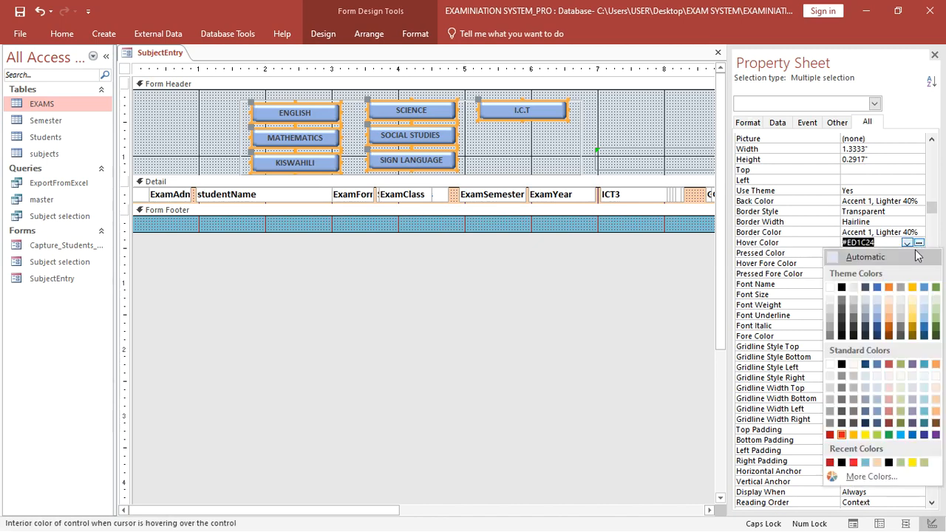
pyautogui.click(841, 365)
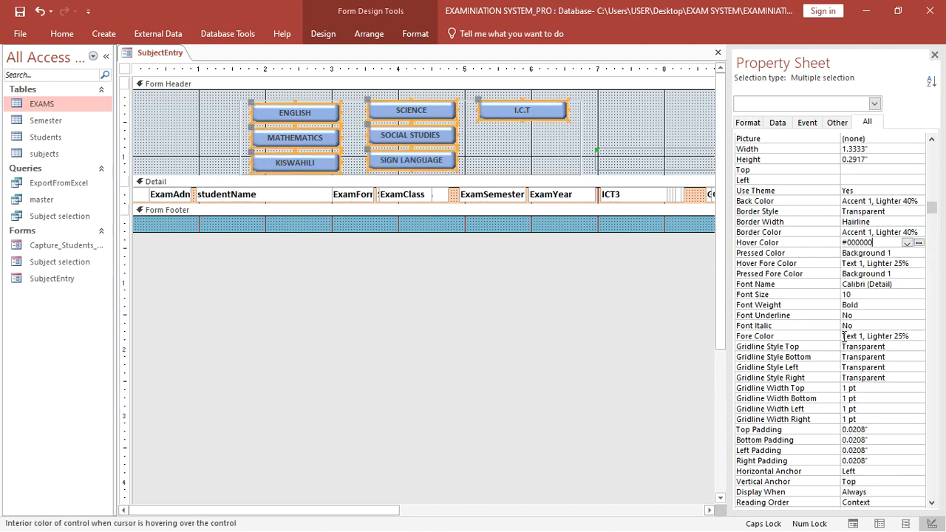
# - Set the buttons' Pressed Color to yellow Accent 4
pyautogui.click(909, 253)
pyautogui.click(907, 253)
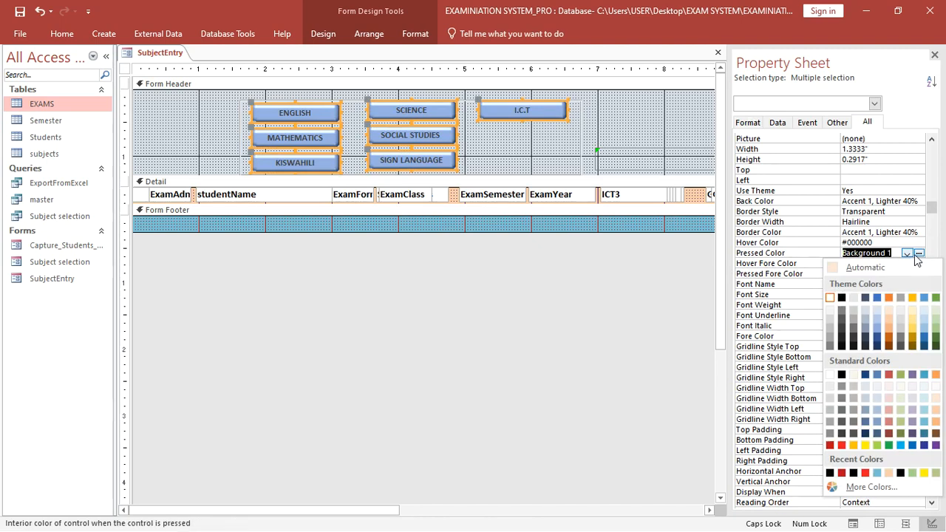
pyautogui.click(914, 298)
pyautogui.click(61, 34)
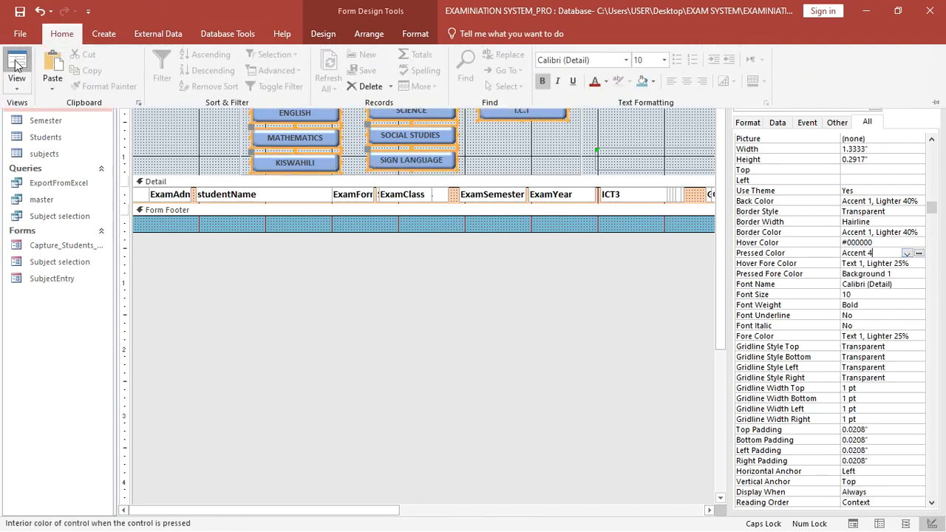
pyautogui.click(17, 65)
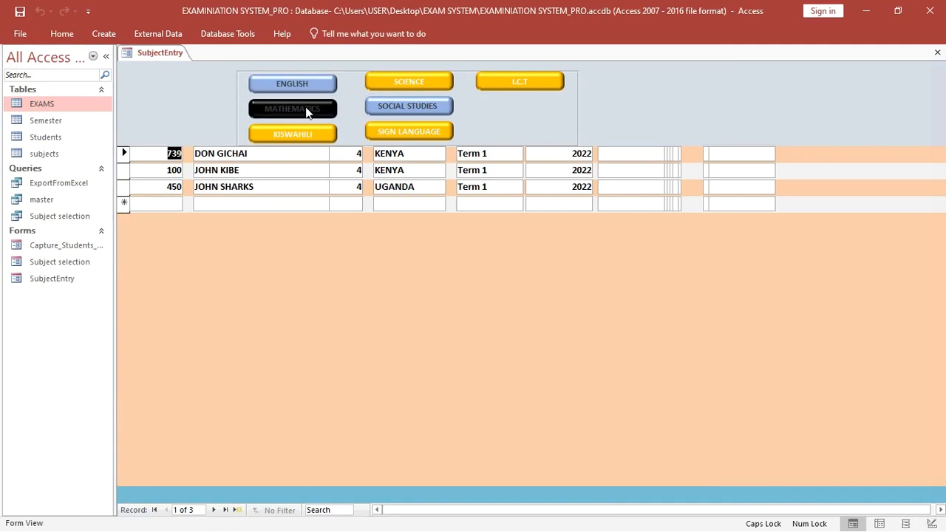
# - Press ENGLISH, MATHEMATICS, KISWAHILI, I.C.T, SCIENCE and SIGN LANGUAGE; ENGLISH wrongly shows MATHEMATICS
pyautogui.click(301, 87)
pyautogui.click(305, 109)
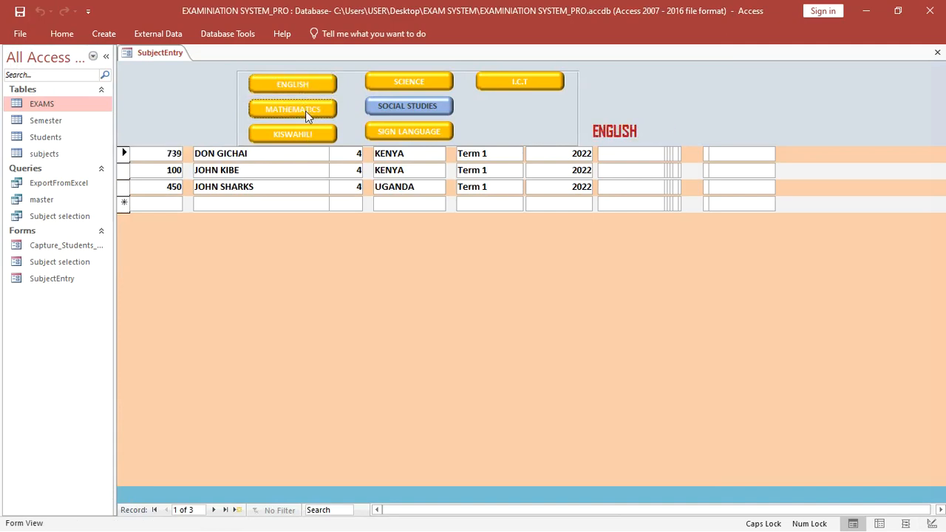
pyautogui.click(306, 131)
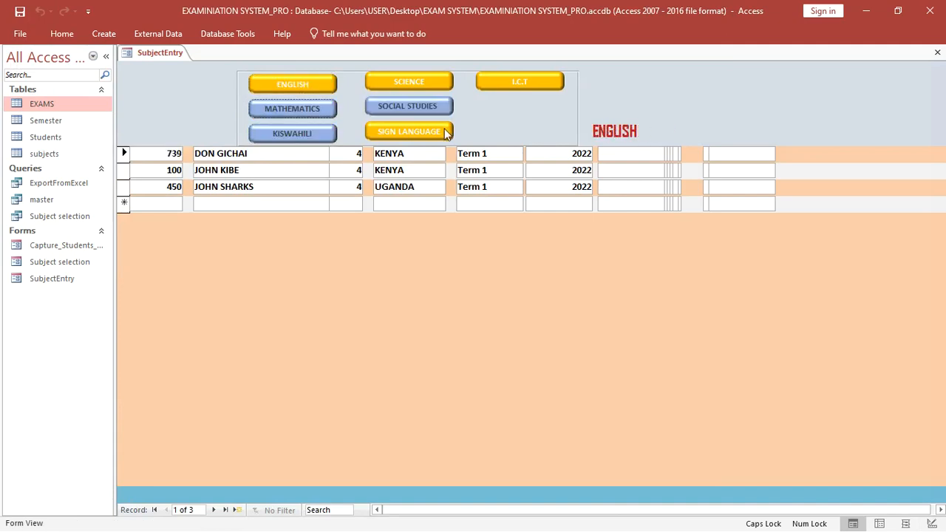
pyautogui.click(527, 80)
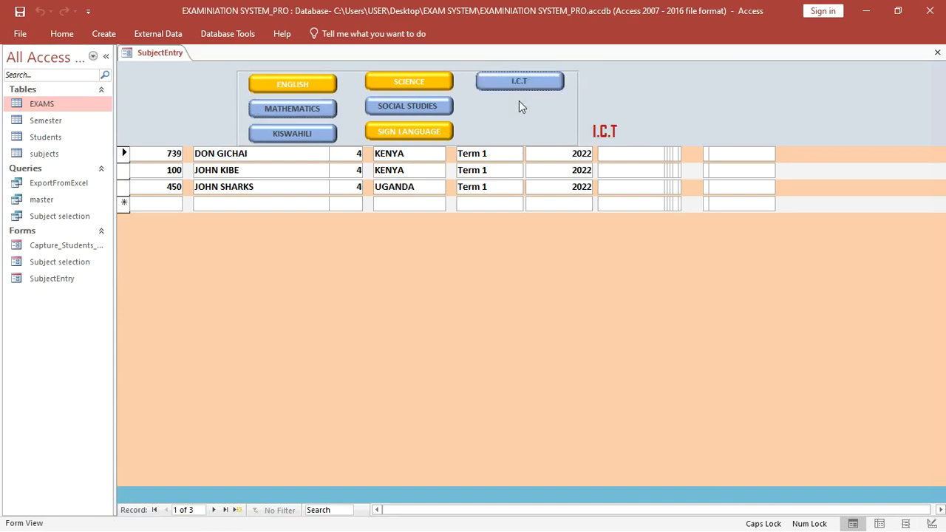
pyautogui.click(372, 87)
pyautogui.click(295, 84)
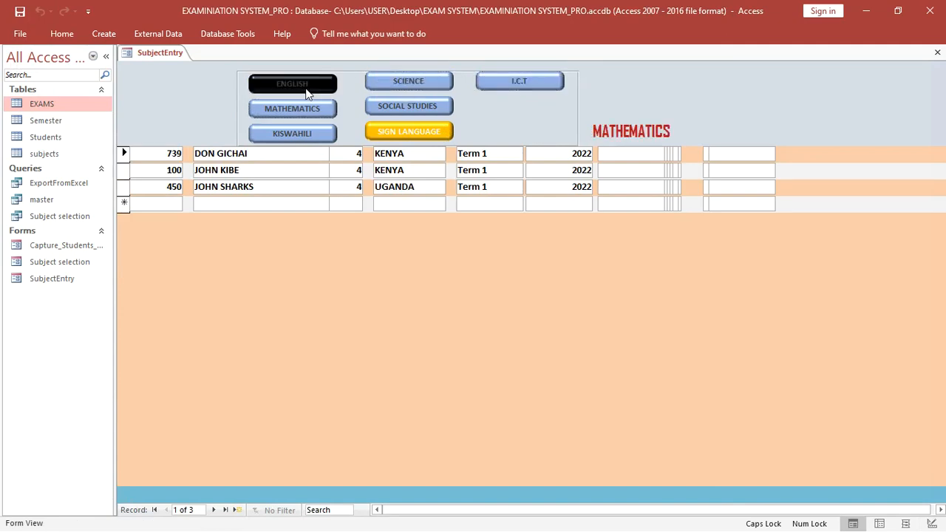
pyautogui.click(403, 133)
pyautogui.click(522, 84)
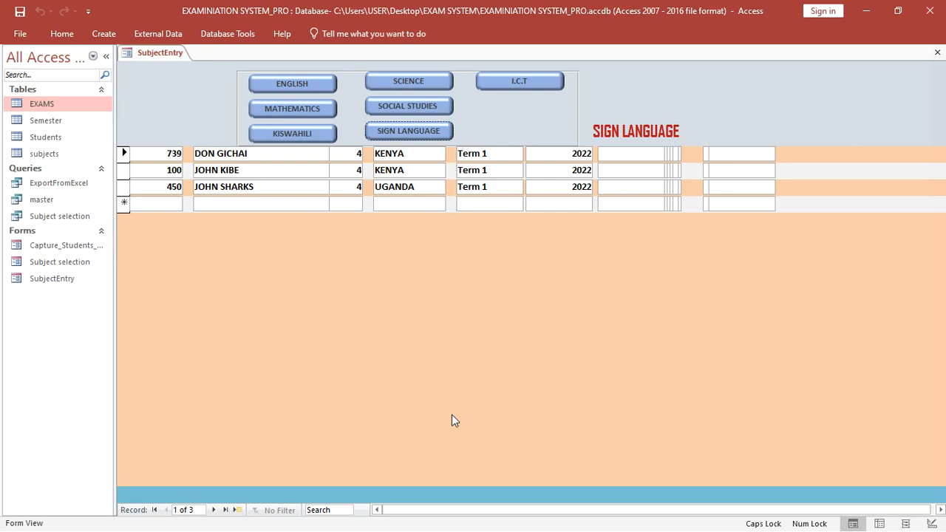
pyautogui.click(296, 110)
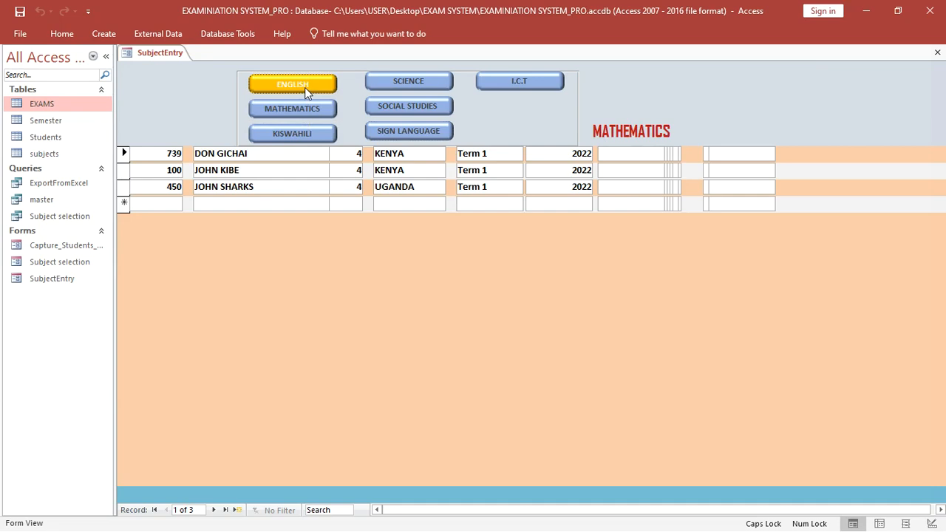
pyautogui.click(302, 111)
pyautogui.click(299, 88)
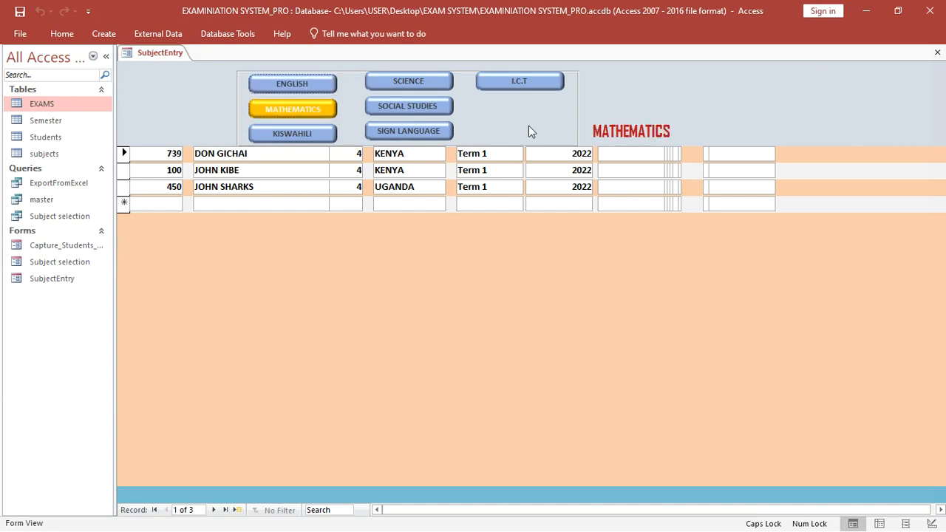
pyautogui.click(250, 87)
# - Back in Design View, select only the ENGLISH toggle (Toggle42) and open its On Click code
pyautogui.rightClick(801, 116)
pyautogui.click(843, 152)
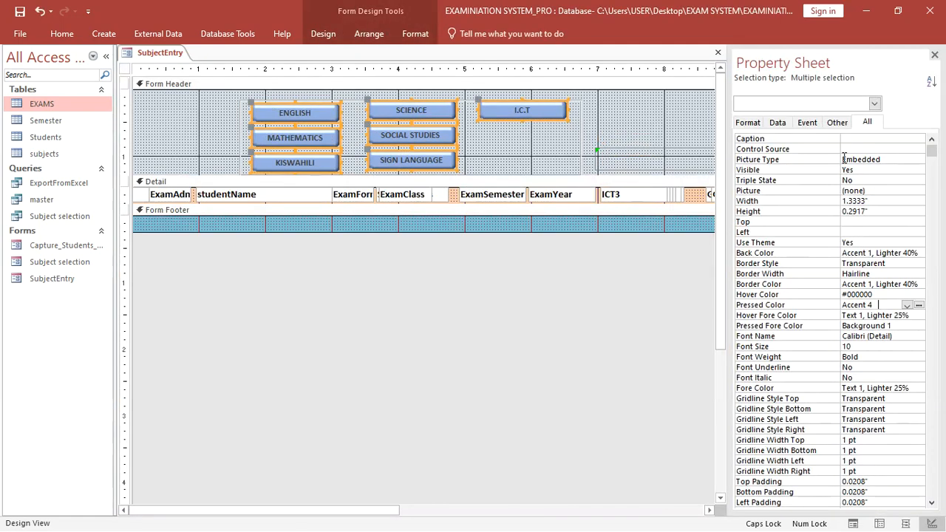
pyautogui.click(529, 139)
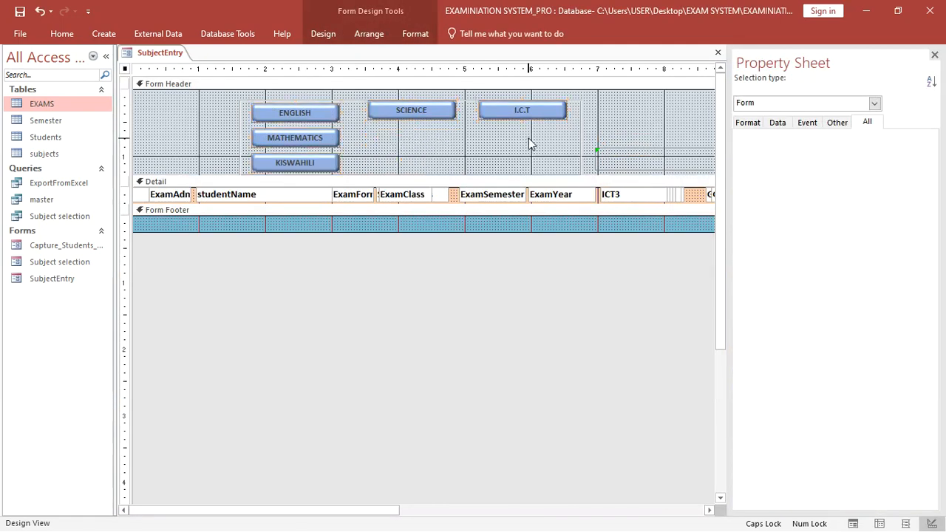
pyautogui.click(318, 119)
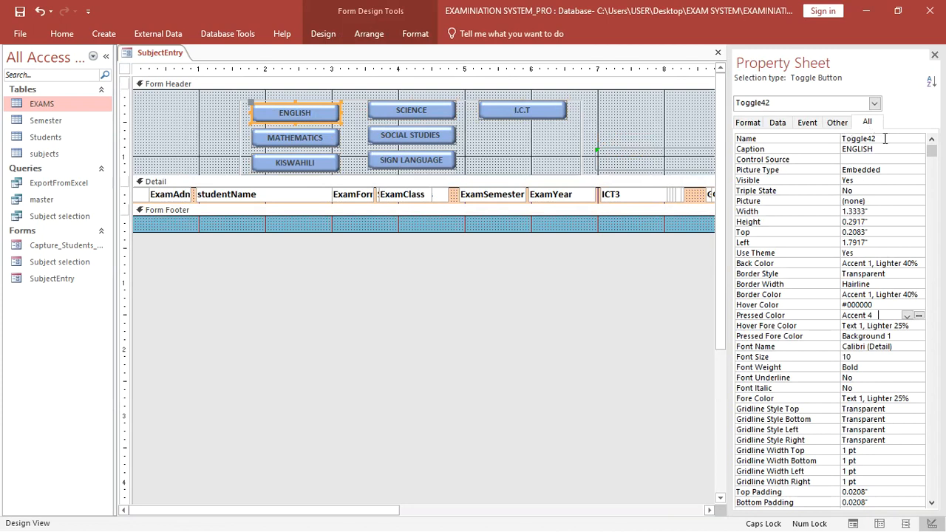
pyautogui.click(809, 123)
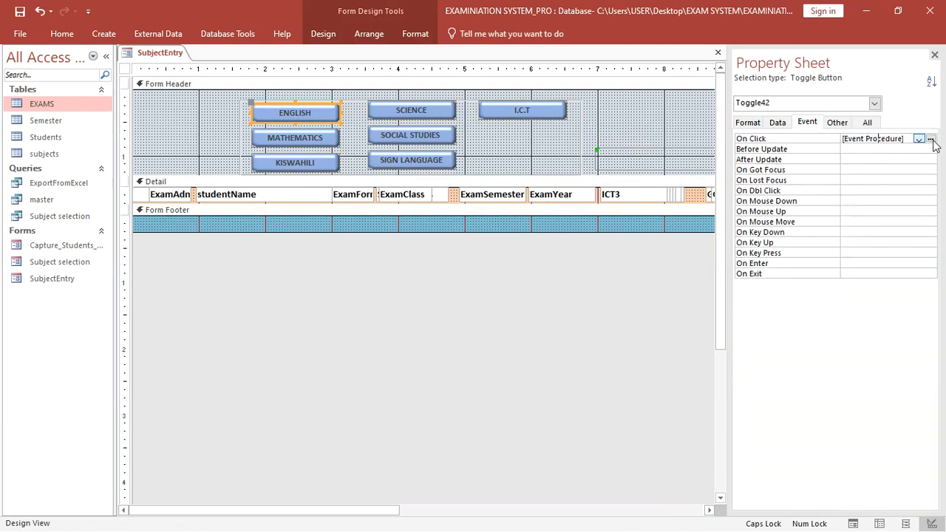
pyautogui.click(930, 139)
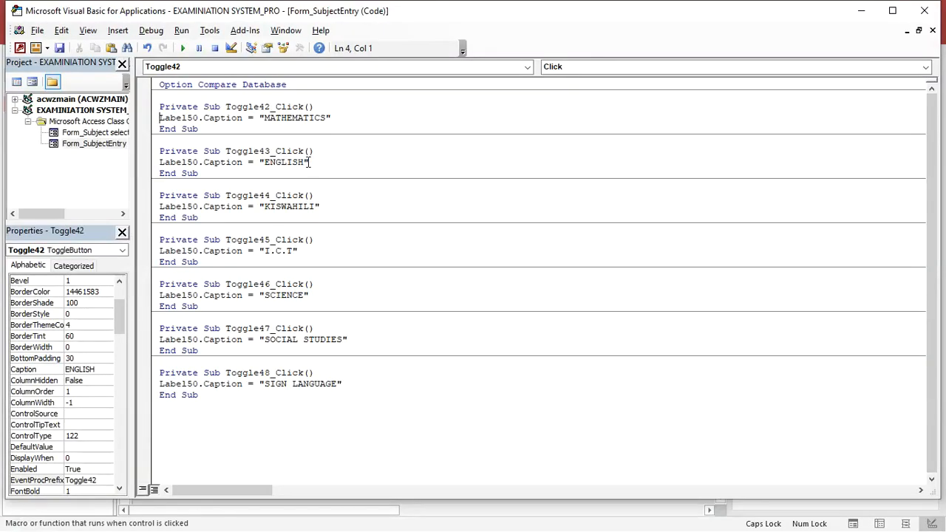
# - Change Toggle43_Click's header caption from ENGLISH to "MATHEMATICS"
pyautogui.click(306, 163)
pyautogui.press('BackSpace')
pyautogui.press('BackSpace')
pyautogui.press('BackSpace')
pyautogui.press('BackSpace')
pyautogui.press('BackSpace')
pyautogui.press('BackSpace')
pyautogui.press('BackSpace')
pyautogui.write('MATHEM')
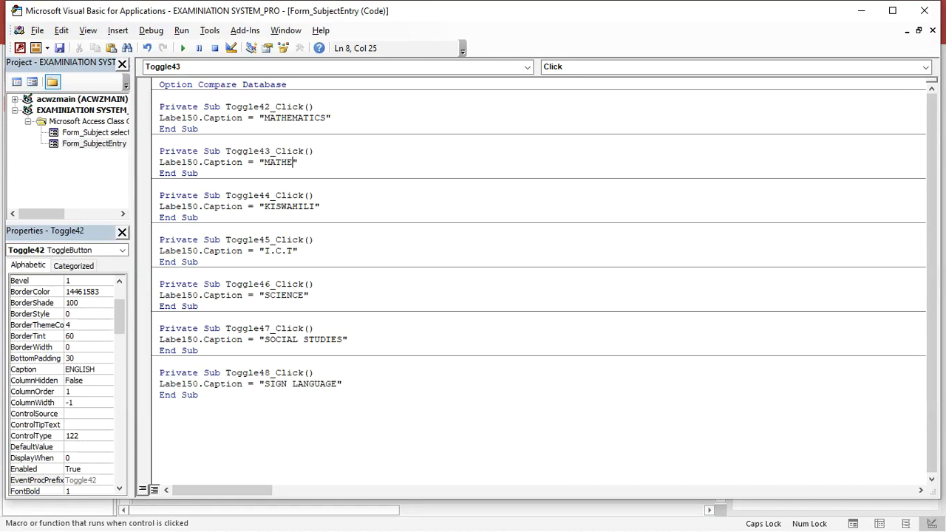
pyautogui.write('ATICS')
# - Change Toggle42_Click's caption to "ENGLISH", fixing the ENGLSH typo, and save the code
pyautogui.click(328, 117)
pyautogui.press('BackSpace')
pyautogui.press('BackSpace')
pyautogui.press('BackSpace')
pyautogui.press('BackSpace')
pyautogui.press('BackSpace')
pyautogui.press('BackSpace')
pyautogui.press('BackSpace')
pyautogui.press('BackSpace')
pyautogui.press('BackSpace')
pyautogui.press('BackSpace')
pyautogui.press('BackSpace')
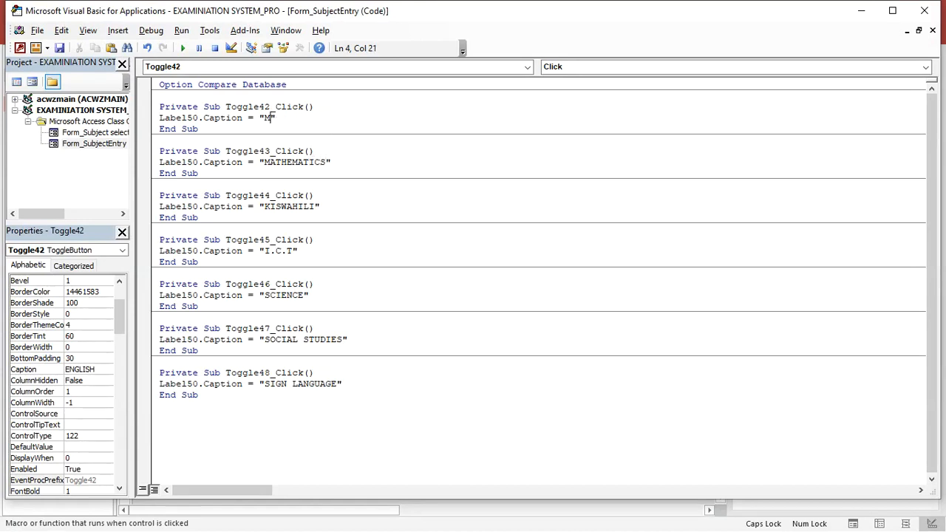
pyautogui.write('ENGLSH')
pyautogui.click(288, 118)
pyautogui.write('I')
pyautogui.click(59, 48)
# - Close the VBA editor, run the form and press all seven subject buttons, ENGLISH through I.C.T
pyautogui.click(924, 10)
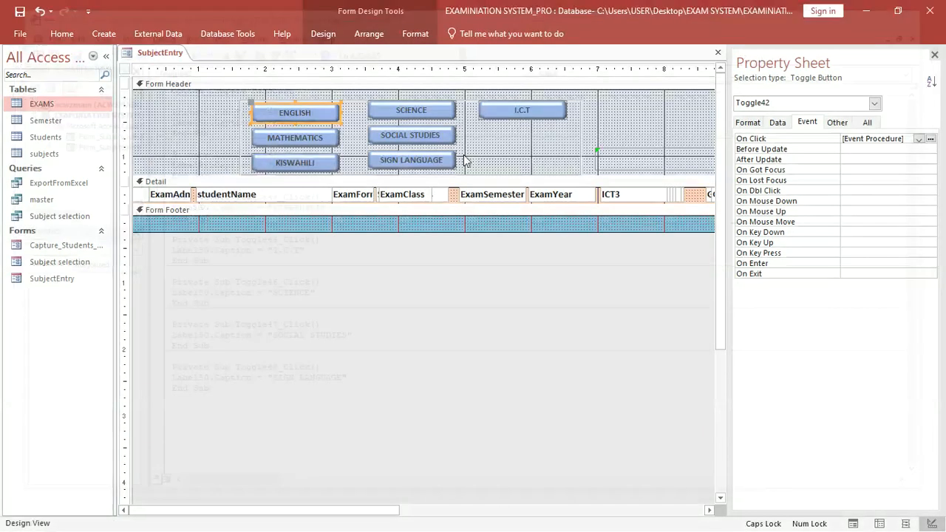
pyautogui.click(62, 34)
pyautogui.click(19, 65)
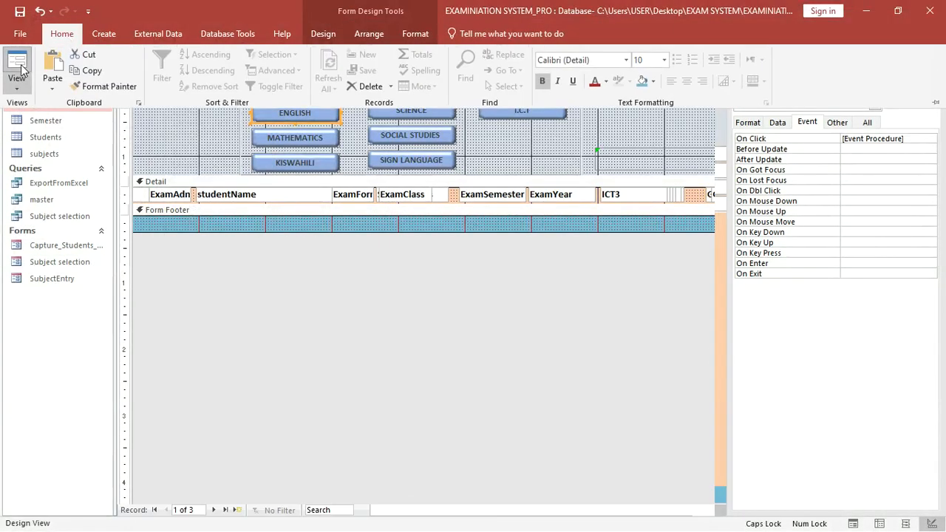
pyautogui.click(293, 84)
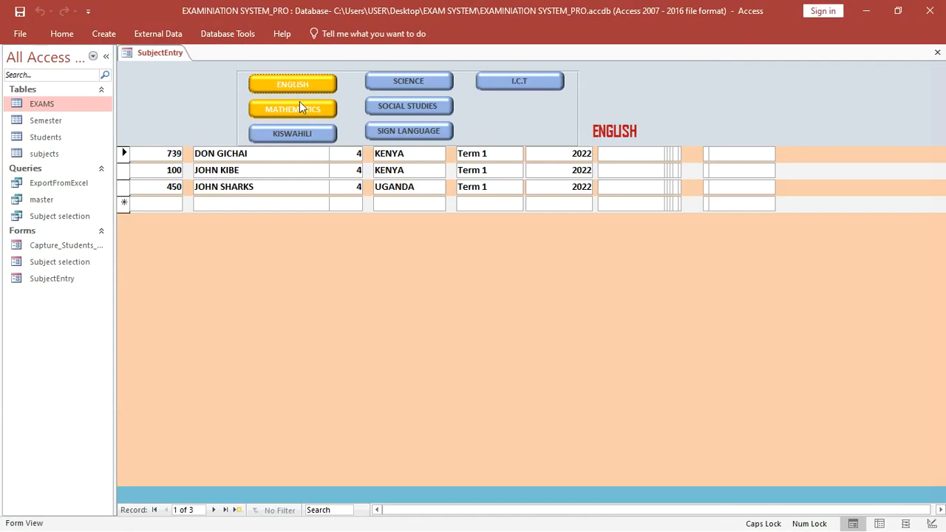
pyautogui.click(301, 108)
pyautogui.click(308, 133)
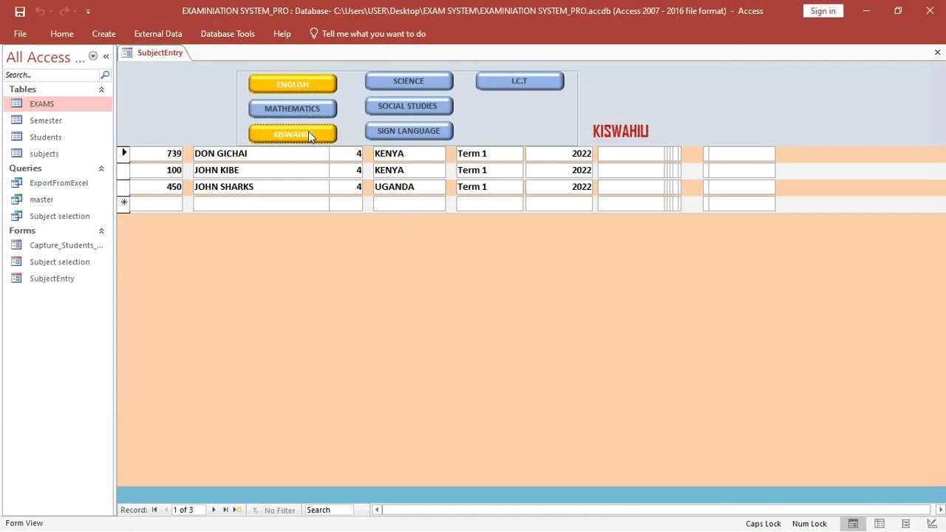
pyautogui.click(408, 83)
pyautogui.click(415, 108)
pyautogui.click(421, 133)
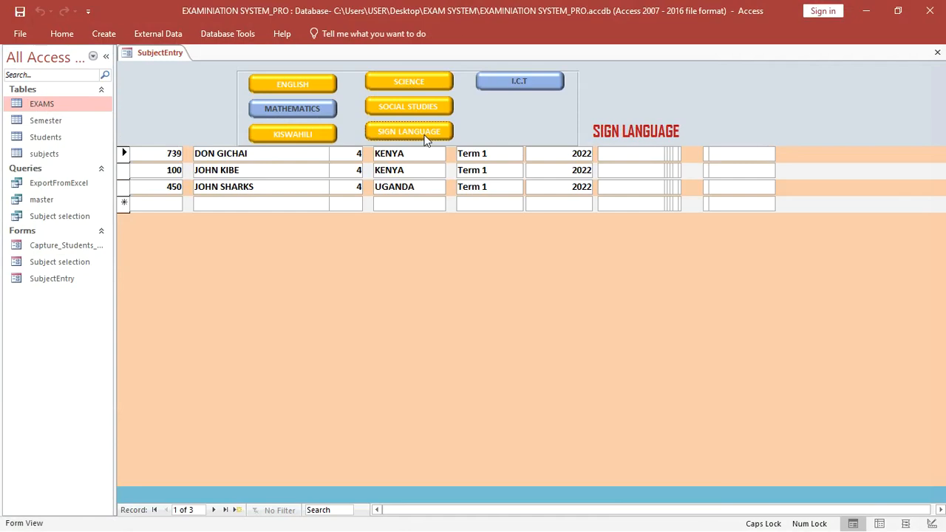
pyautogui.click(520, 80)
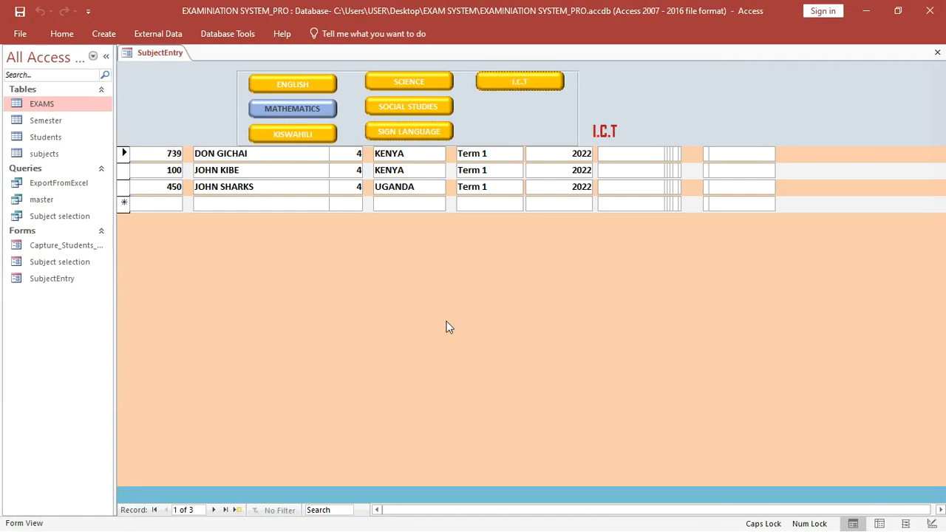
# - Recheck MATHEMATICS and ENGLISH, release the other toggles, then minimize Access
pyautogui.click(311, 108)
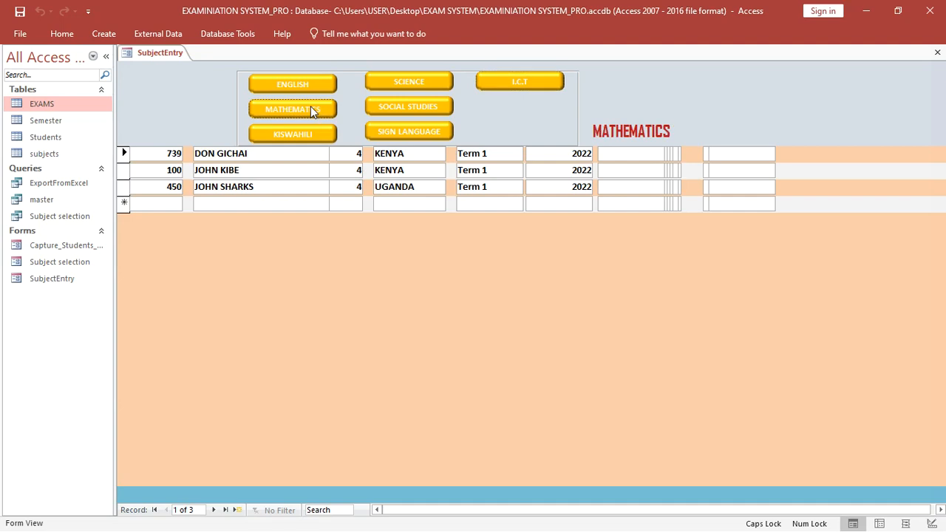
pyautogui.click(300, 86)
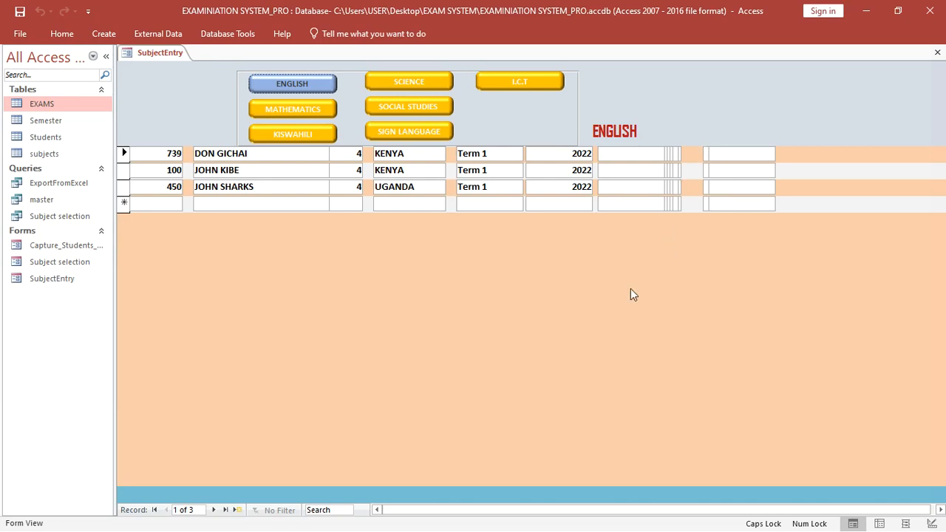
pyautogui.click(317, 109)
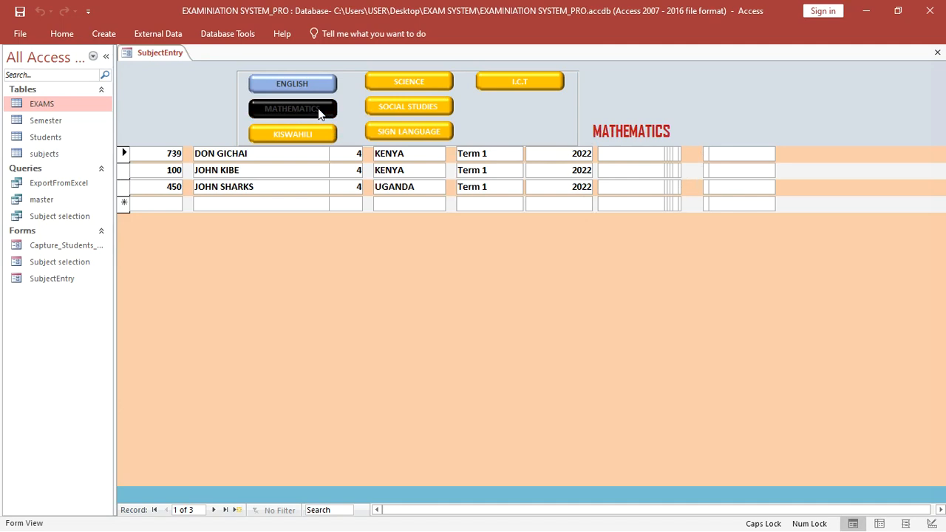
pyautogui.click(306, 136)
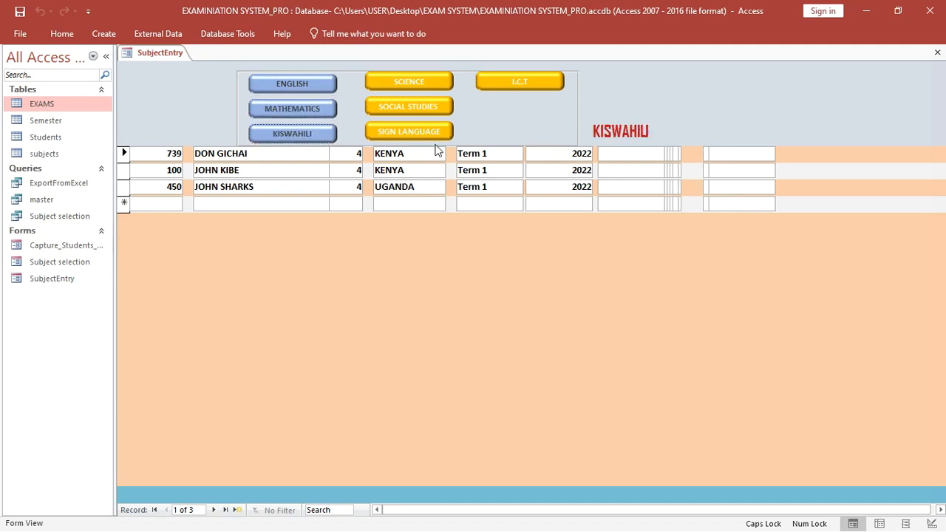
pyautogui.click(438, 132)
pyautogui.click(426, 105)
pyautogui.click(427, 82)
pyautogui.click(525, 80)
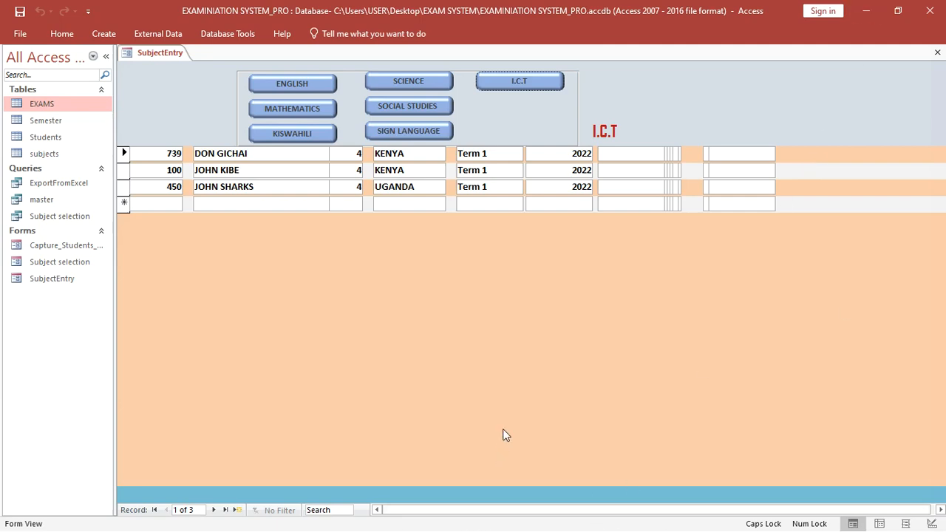
pyautogui.click(866, 10)
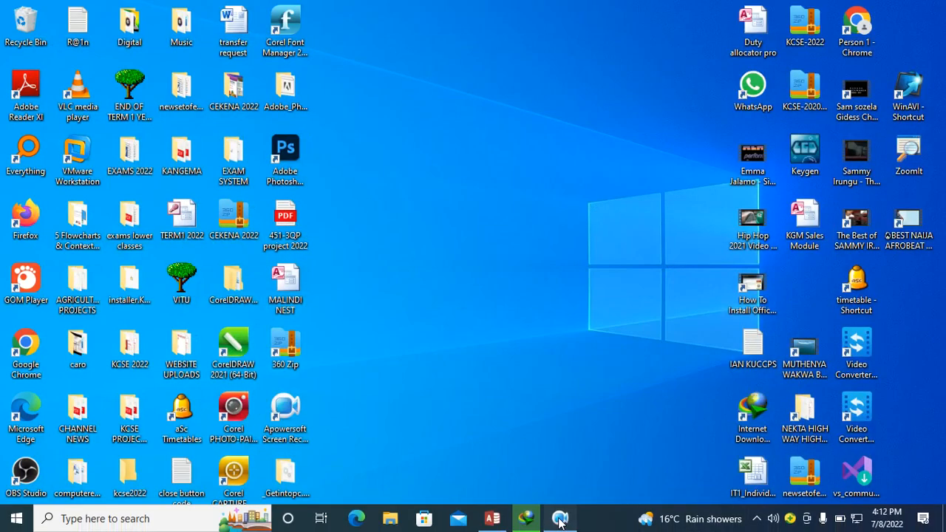